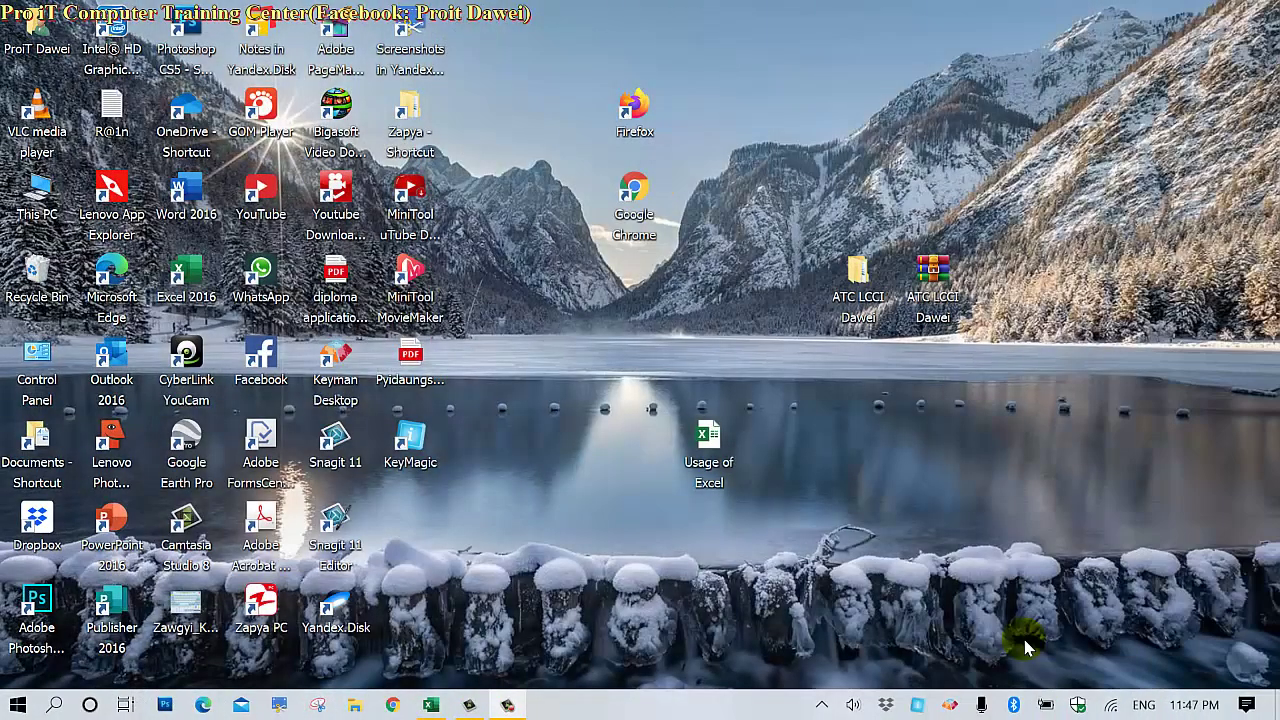
Restore the 'Usage of Excel' workbook window from the taskbar.
click(431, 706)
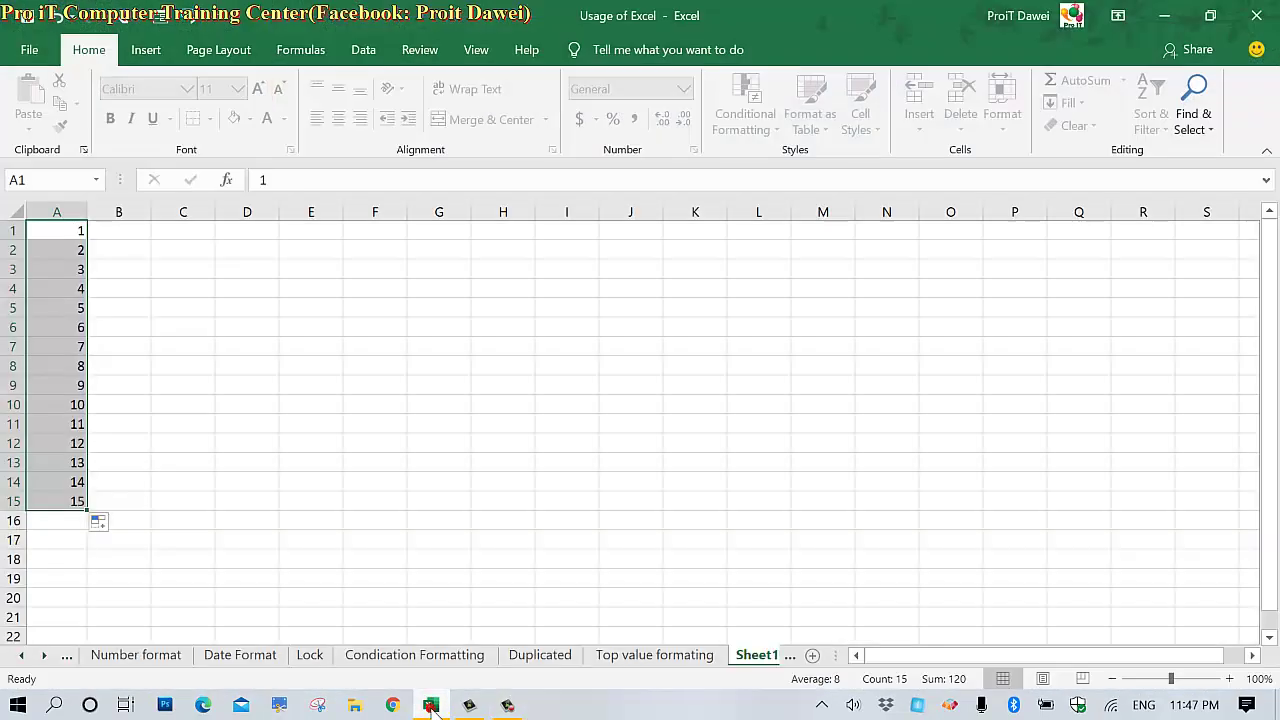
After a glance at the Duplicated sheet, clear the numbers 1–15 from A1:A15 on Sheet1.
click(509, 656)
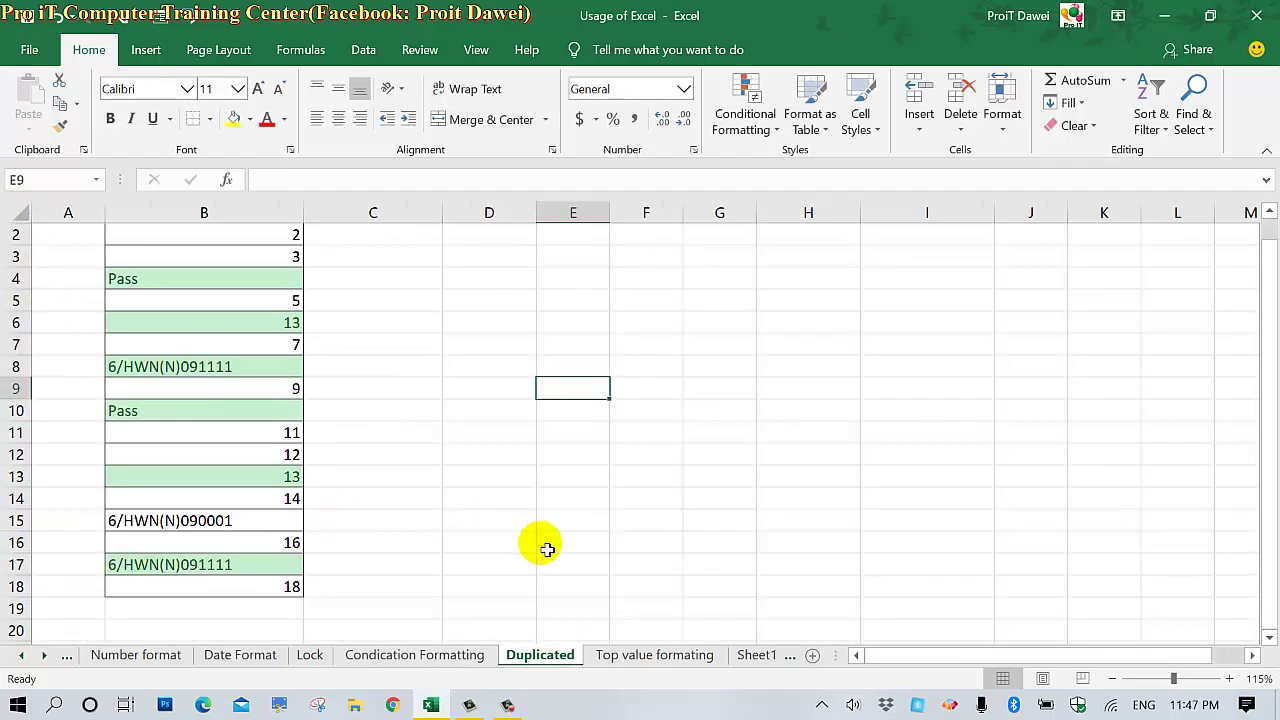
scroll(753, 657, down, 1)
click(653, 655)
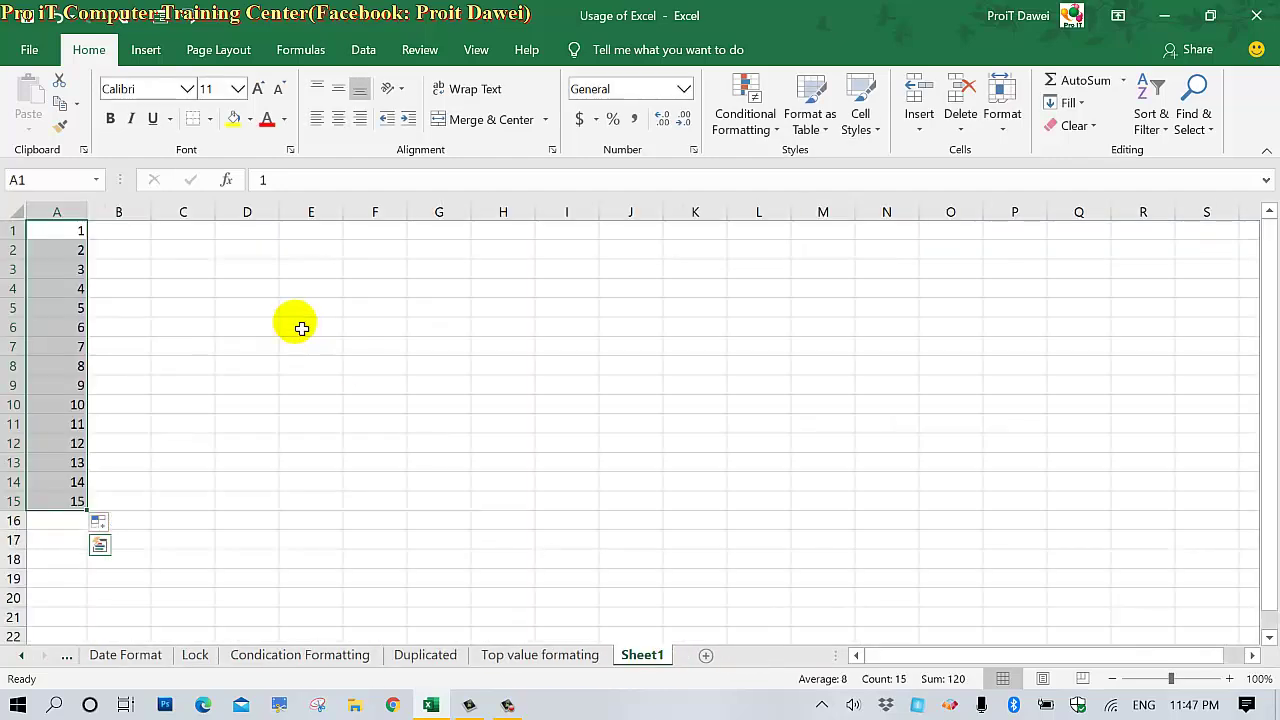
key(Delete)
With C2 selected, preview the Color Scales styles under Conditional Formatting.
click(194, 249)
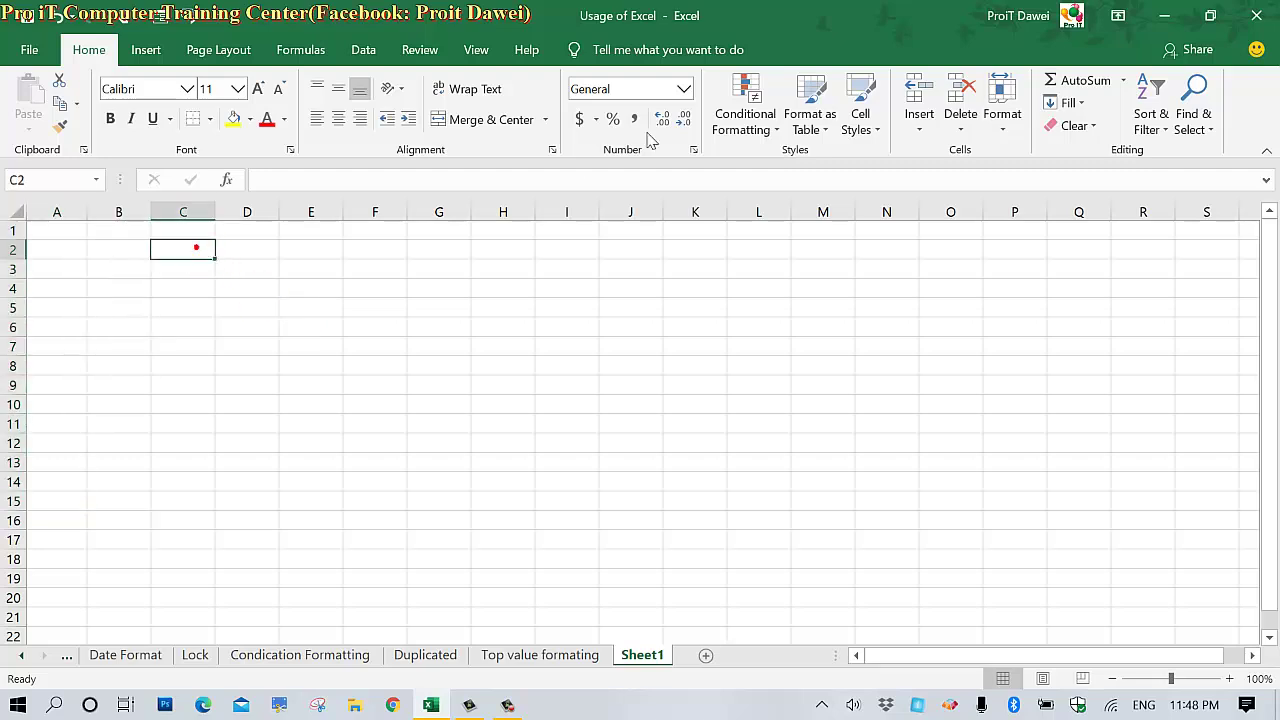
click(773, 101)
mouse_move(781, 338)
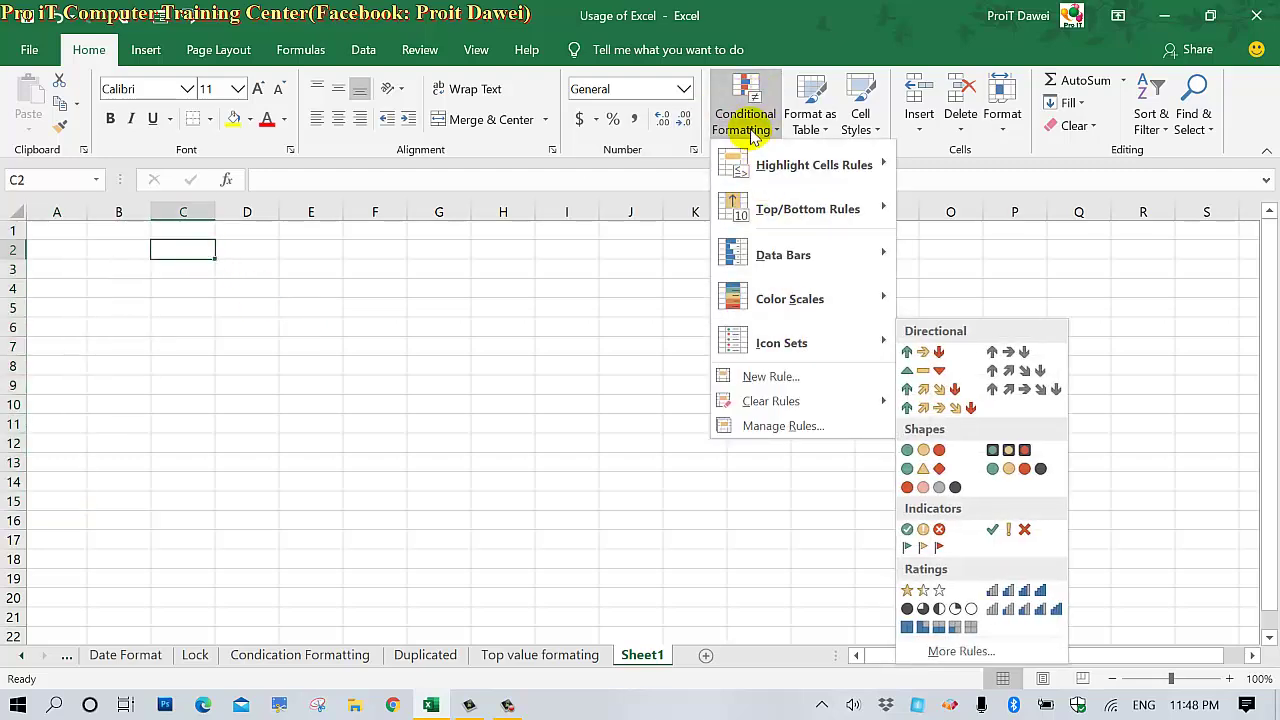
mouse_move(785, 313)
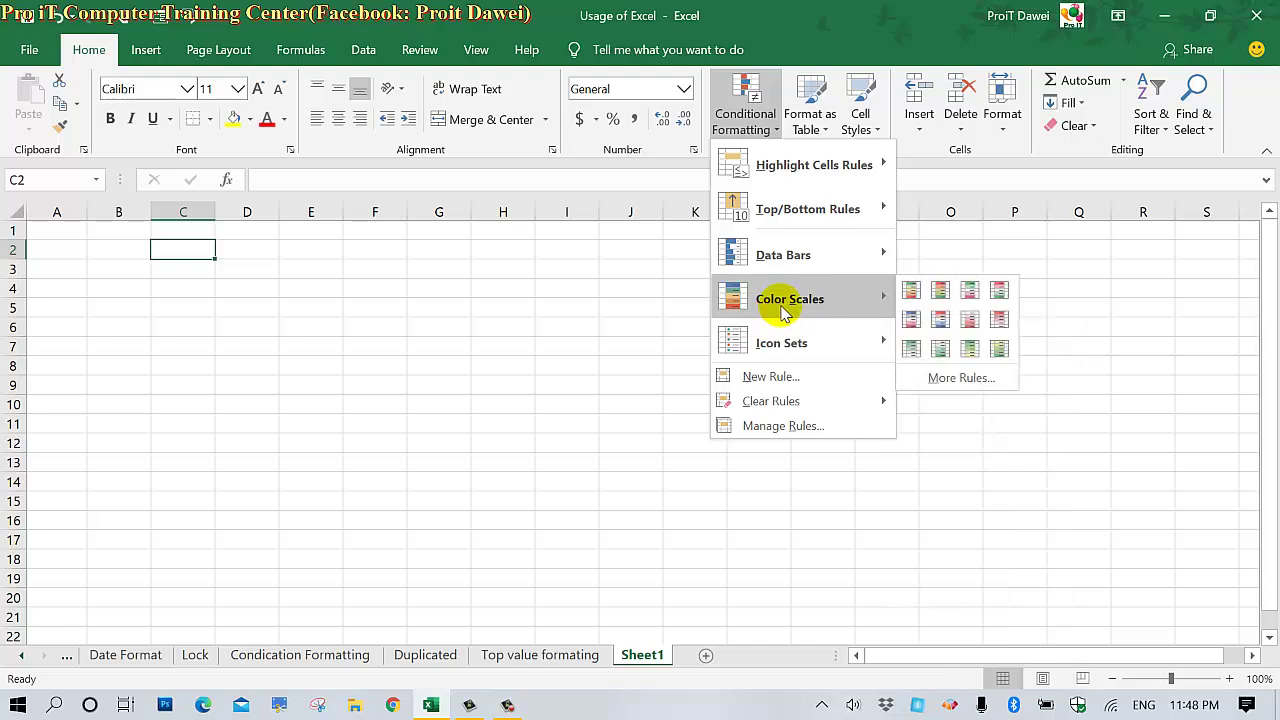
mouse_move(800, 256)
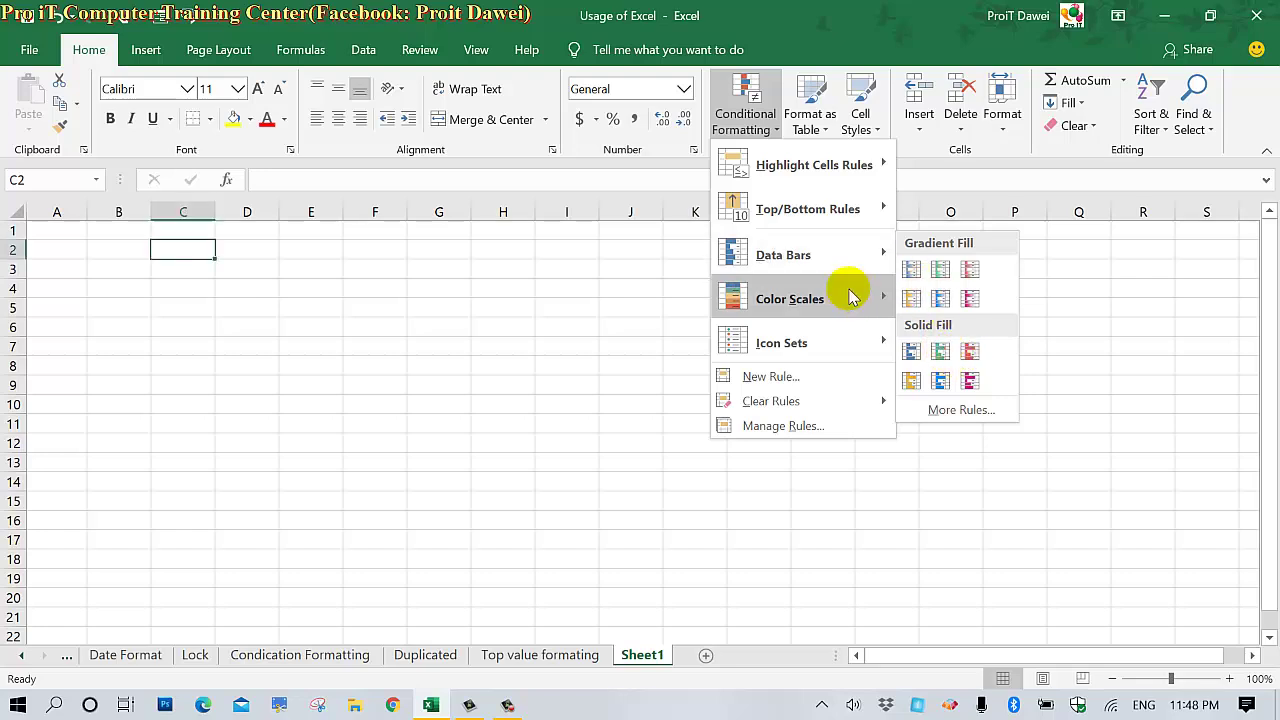
mouse_move(845, 303)
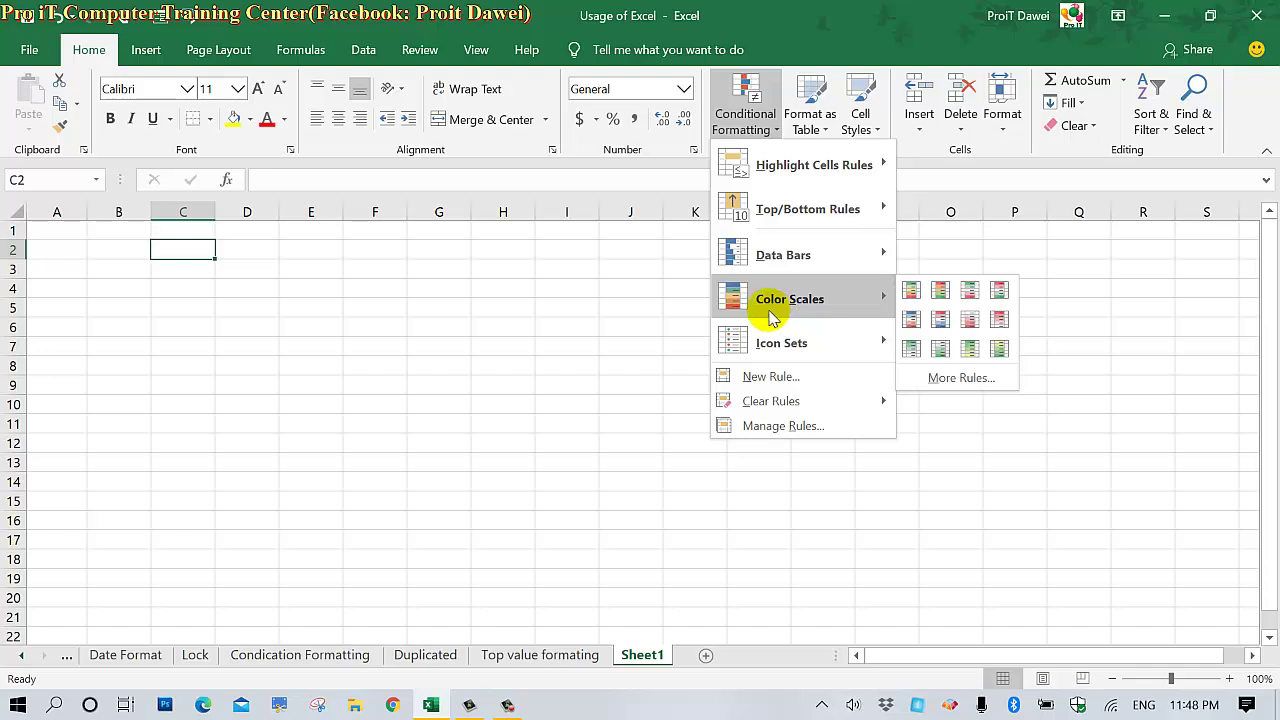
Enter the heading 'Color Scale' in A1, with 1 and 2 in A2 and A3.
click(75, 235)
click(76, 236)
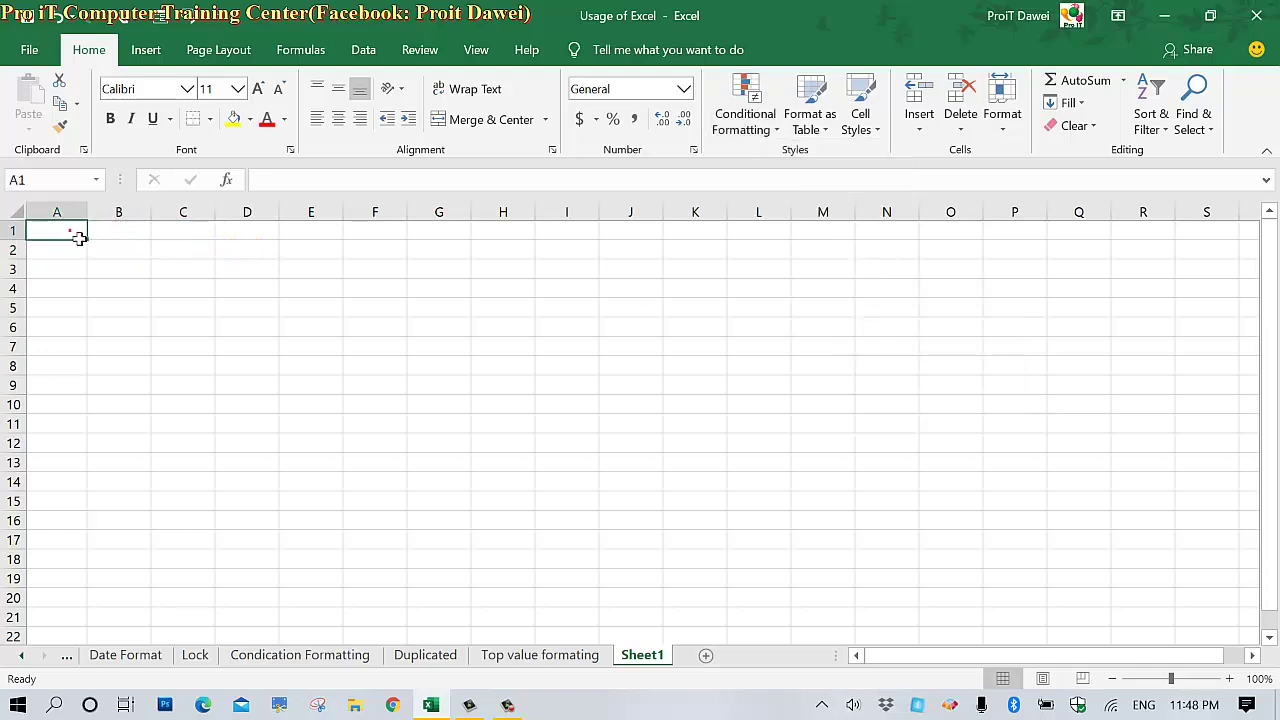
text(Color Sca)
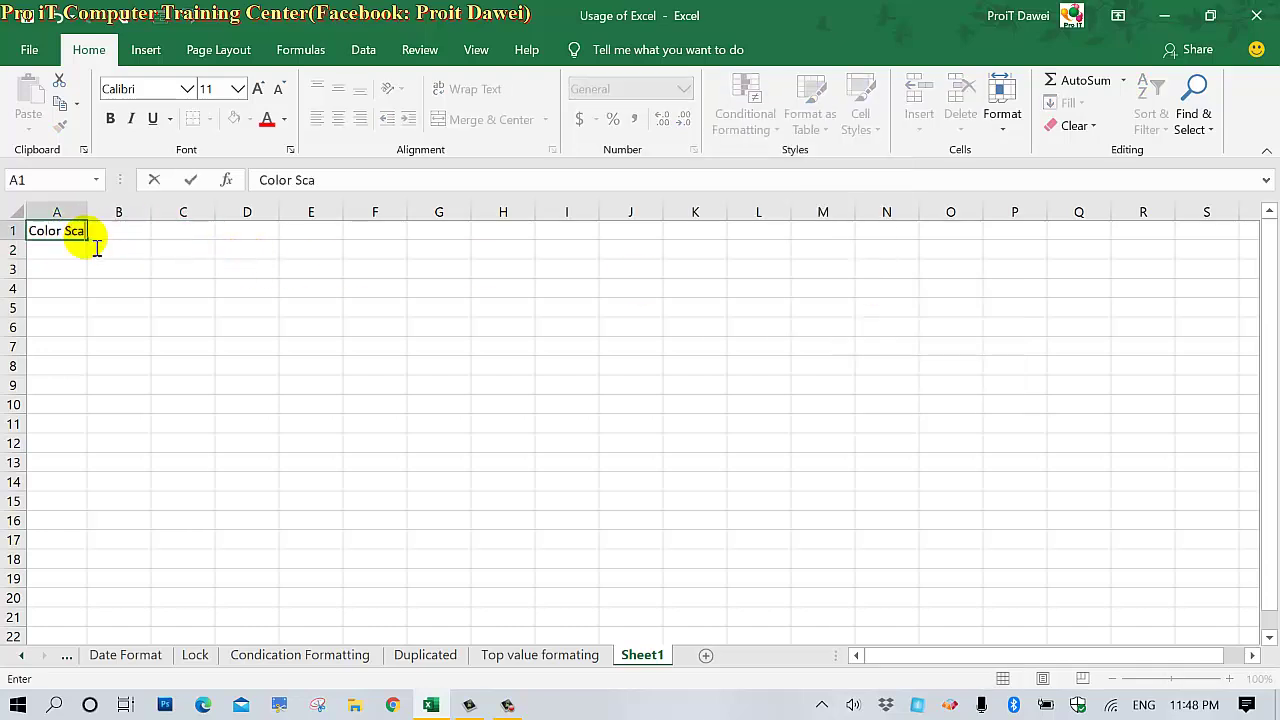
text(le)
click(84, 258)
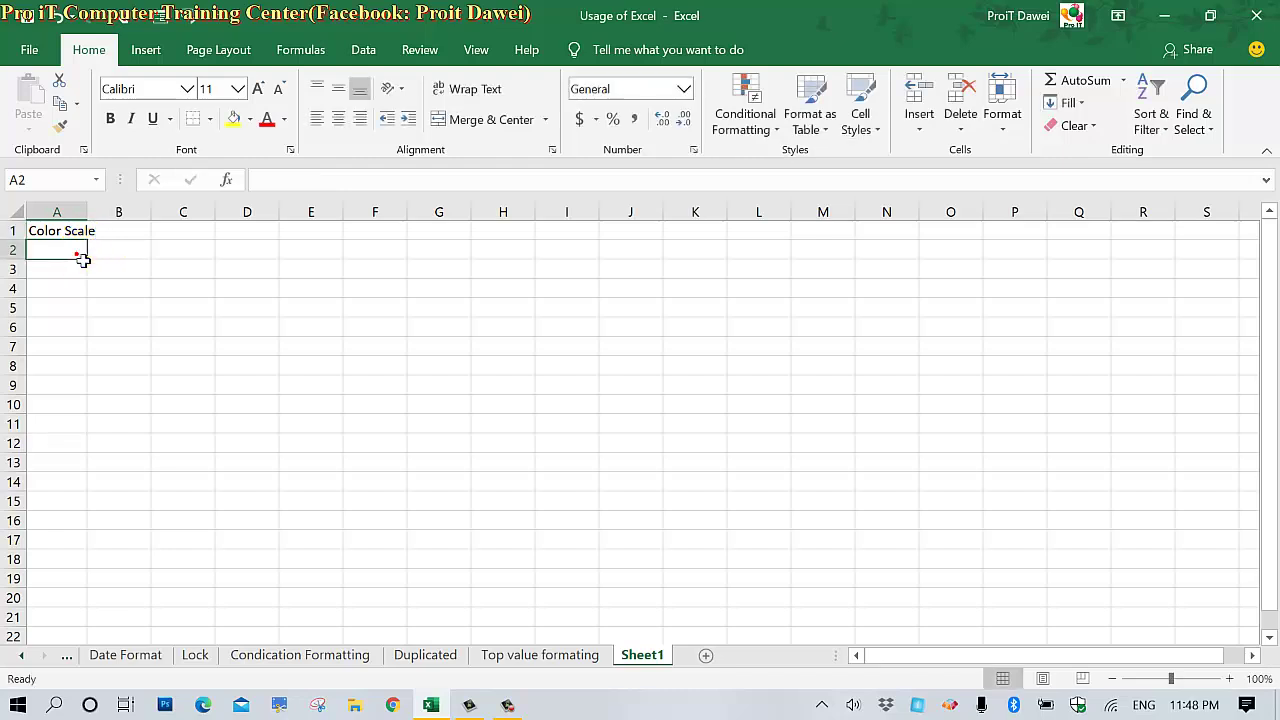
text(1)
key(Return)
text(2)
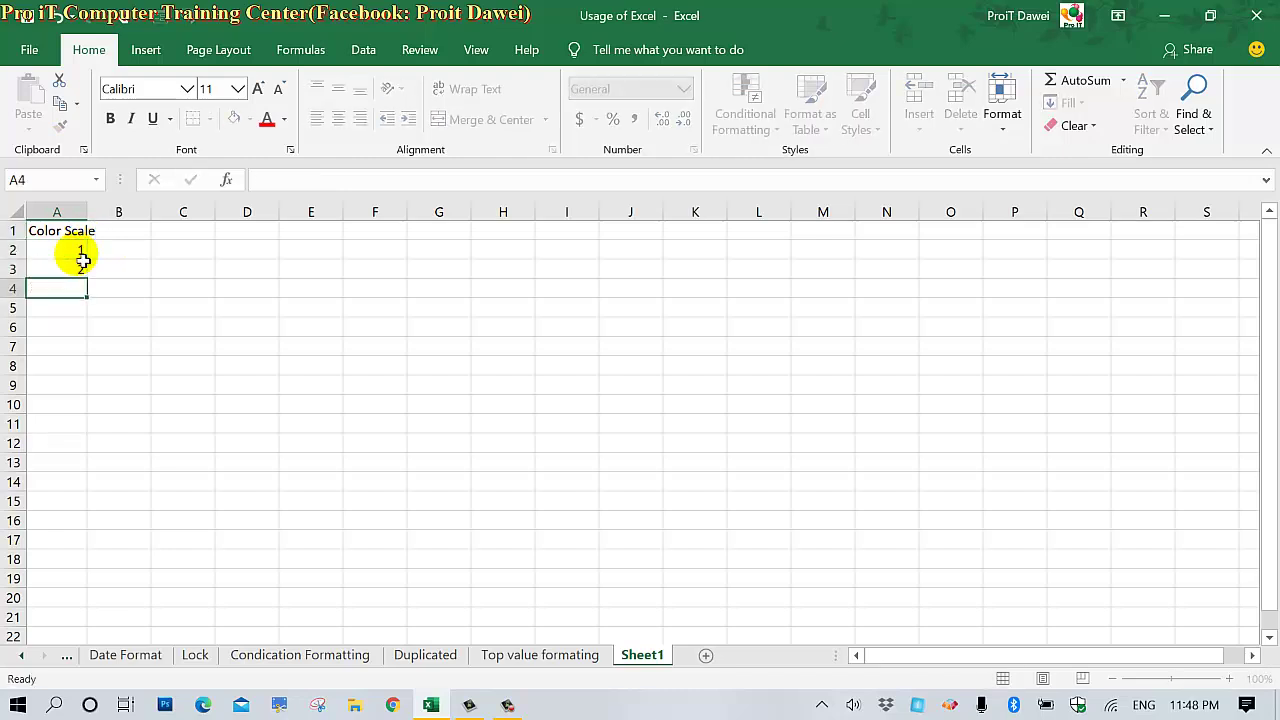
key(Return)
Extend the series down to 20 in A21 and select A2:A21.
click(80, 256)
drag(80, 257, 88, 592)
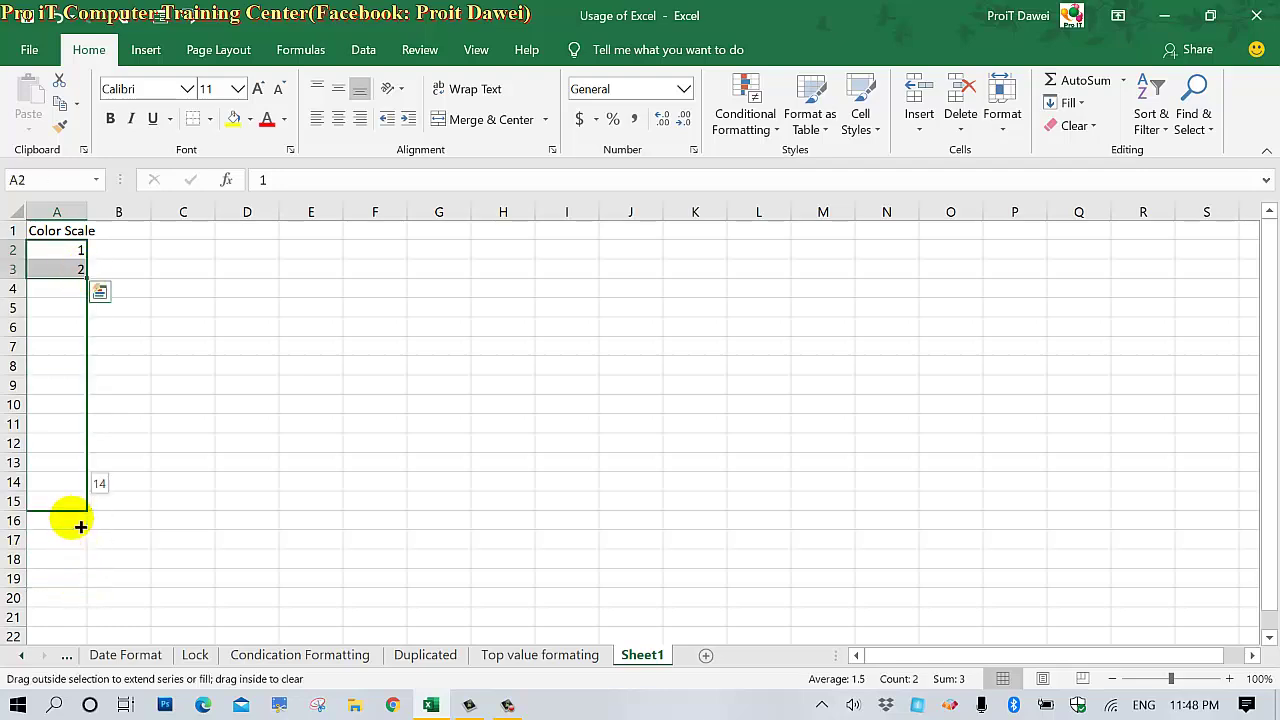
drag(88, 592, 70, 621)
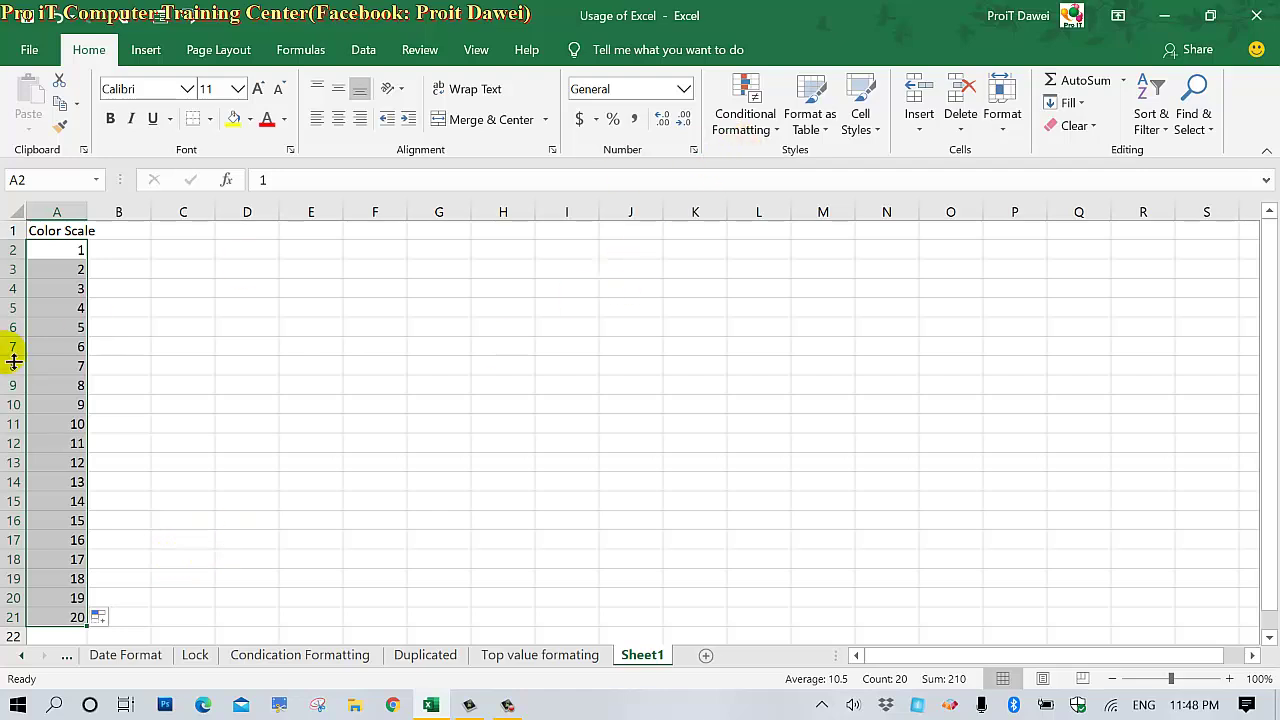
drag(77, 251, 50, 616)
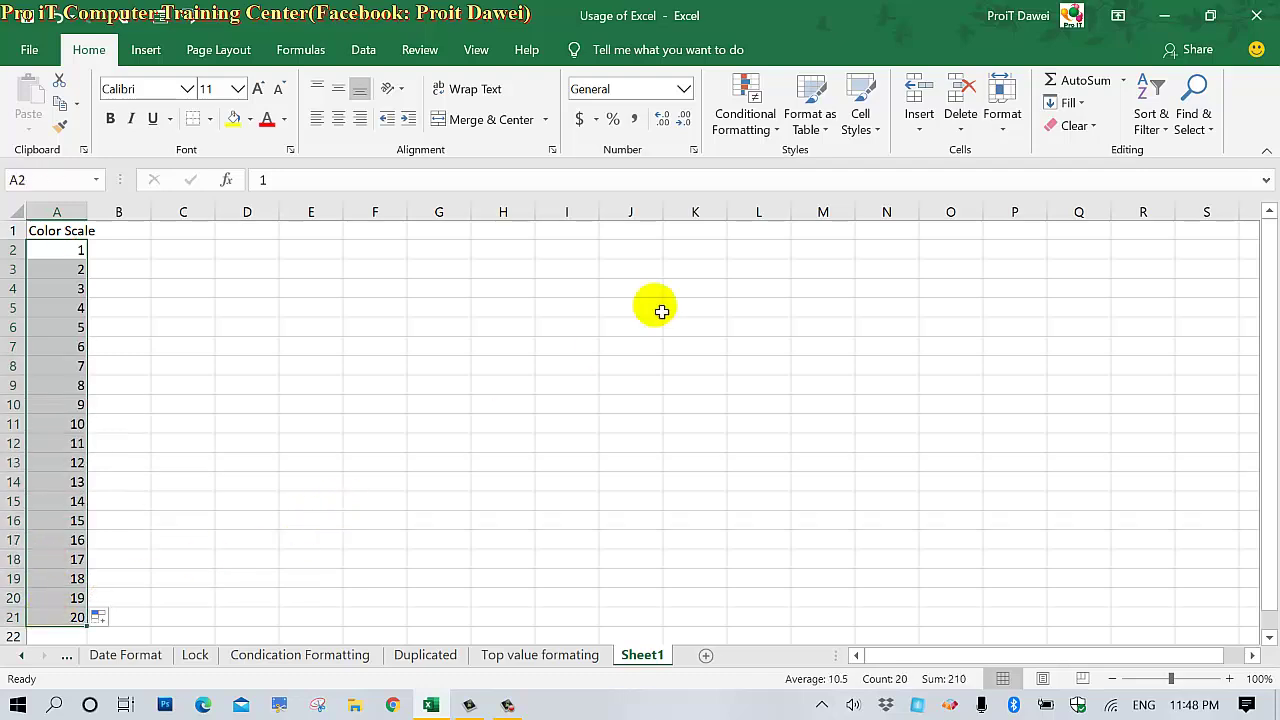
click(757, 130)
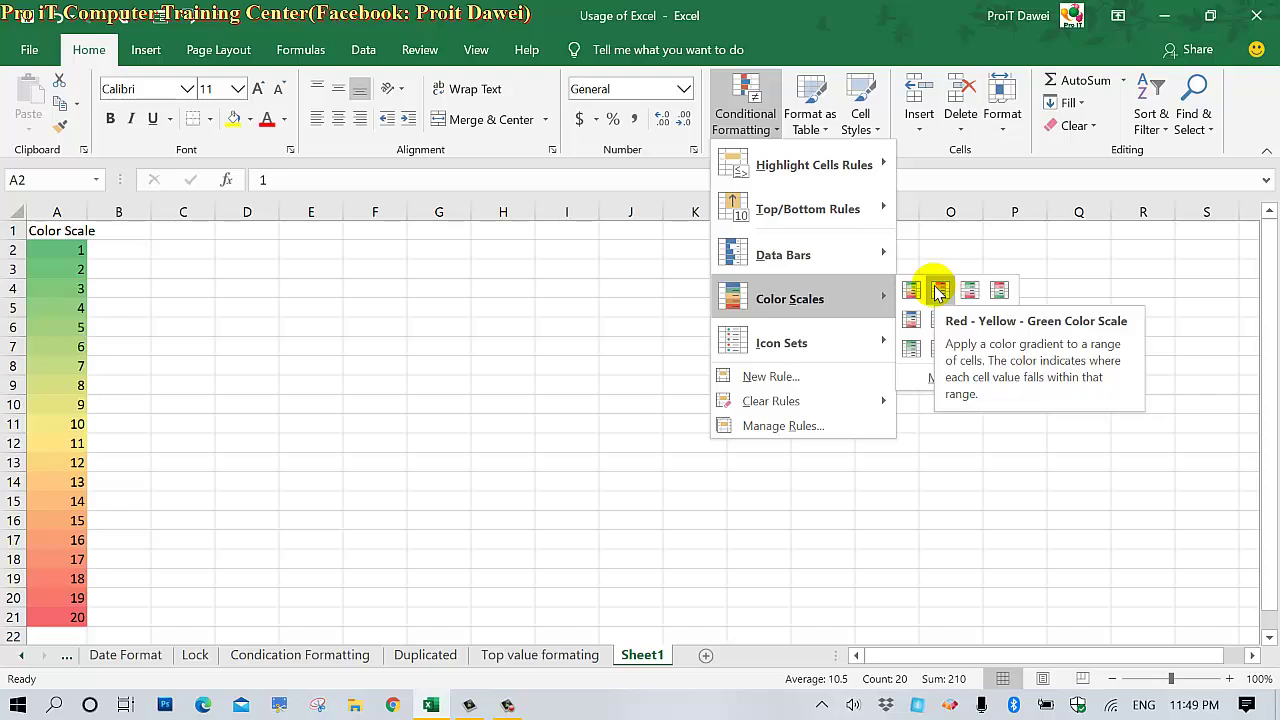
Apply the green-yellow-red colour scale to A2:A21, shading 1 green through 20 red.
click(938, 291)
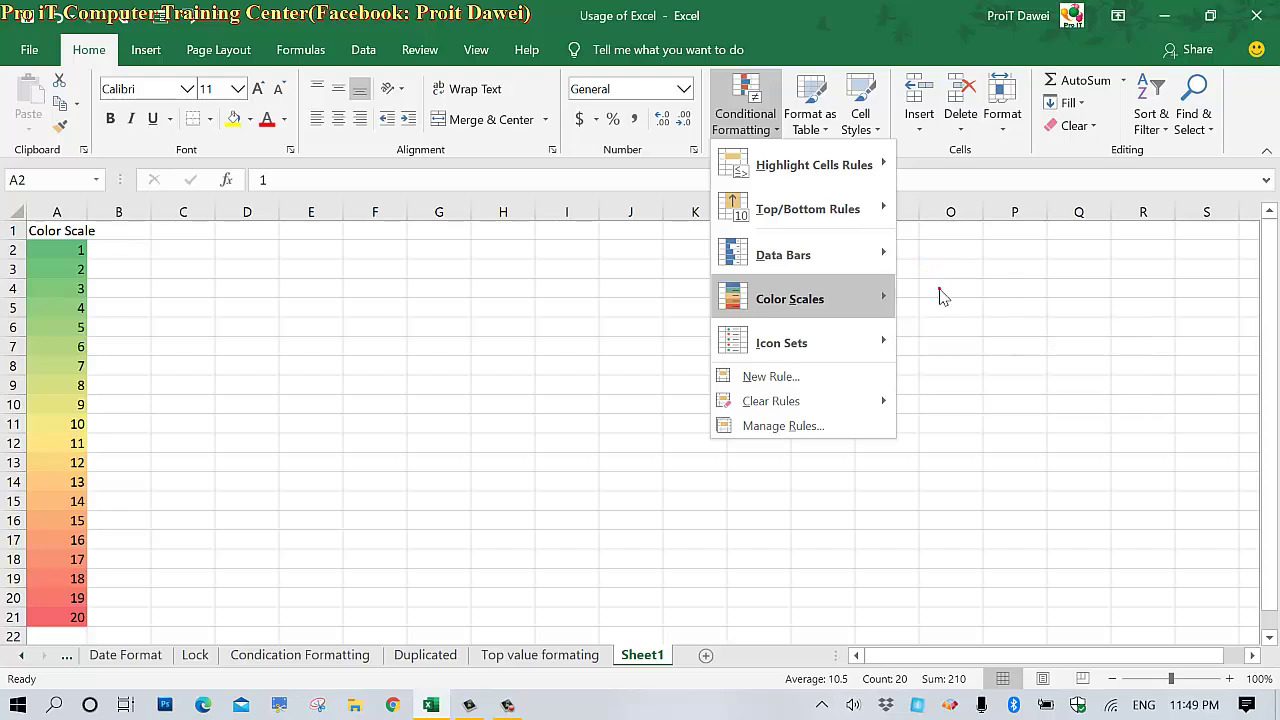
drag(84, 250, 49, 620)
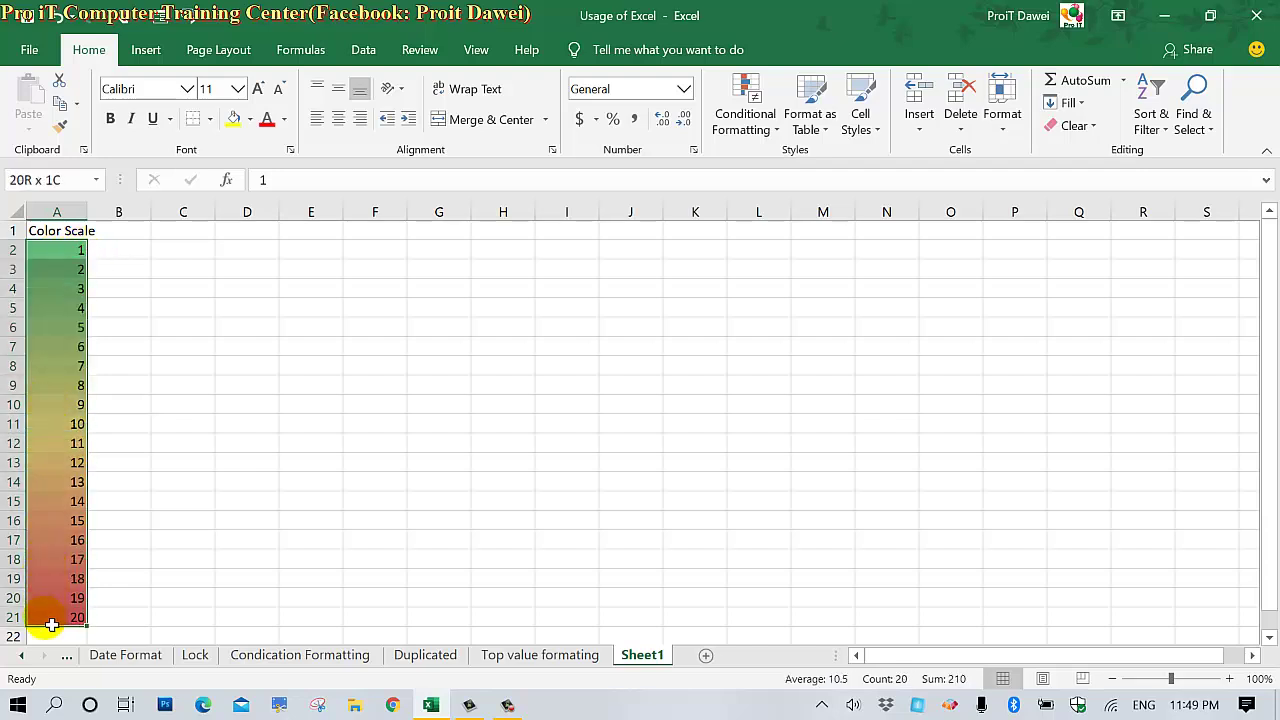
Add the first legend row: '1 to 8' in C2 labelled 'Normal' in D2.
click(174, 366)
click(220, 236)
click(205, 251)
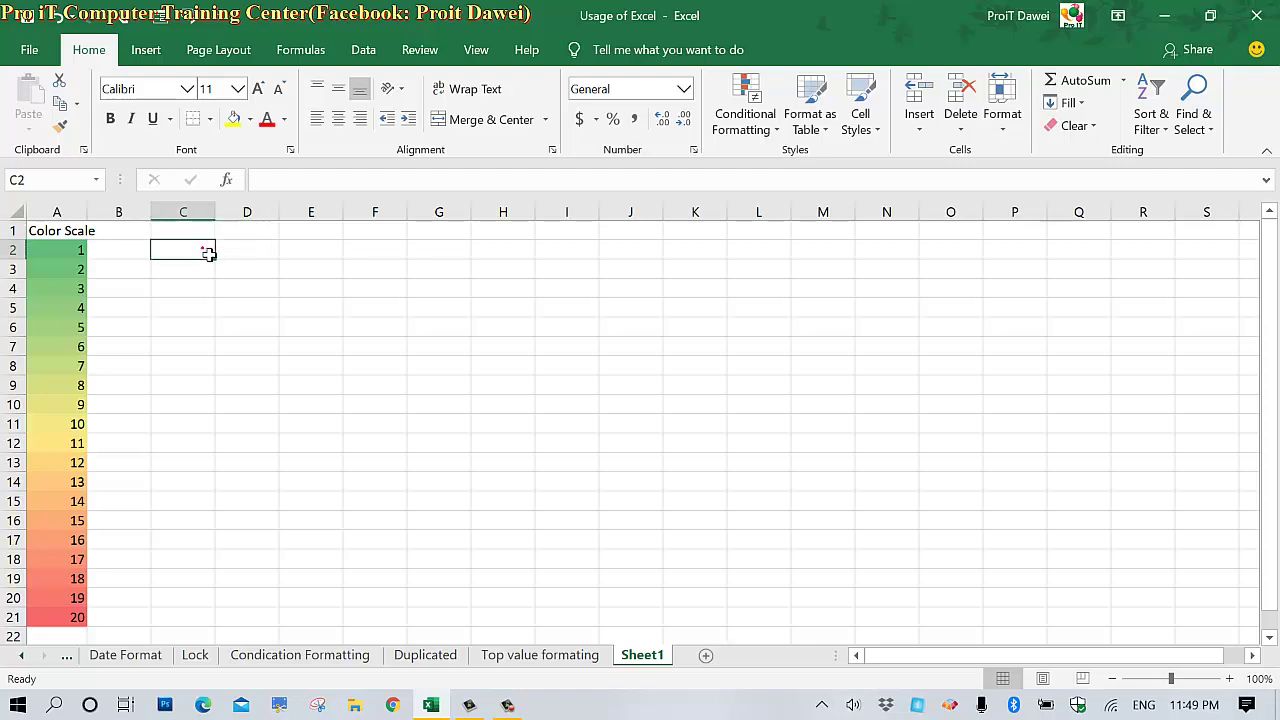
drag(131, 251, 115, 383)
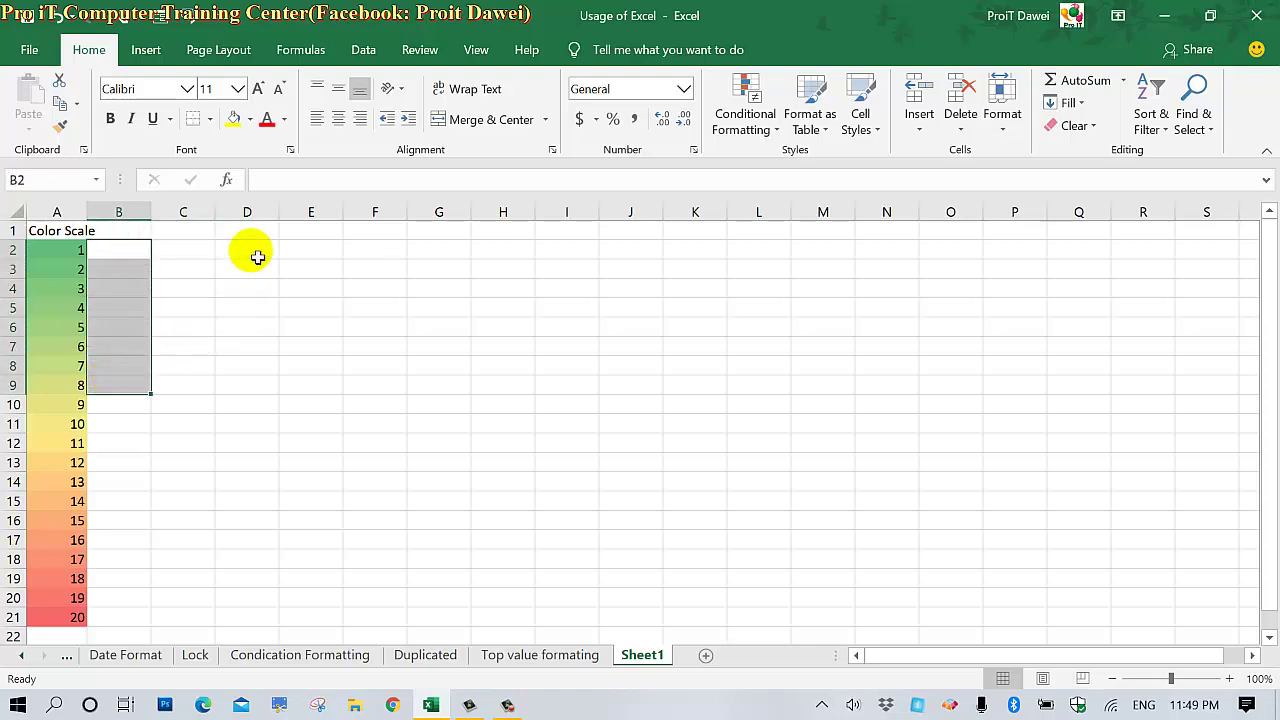
click(203, 253)
text(1 to 8)
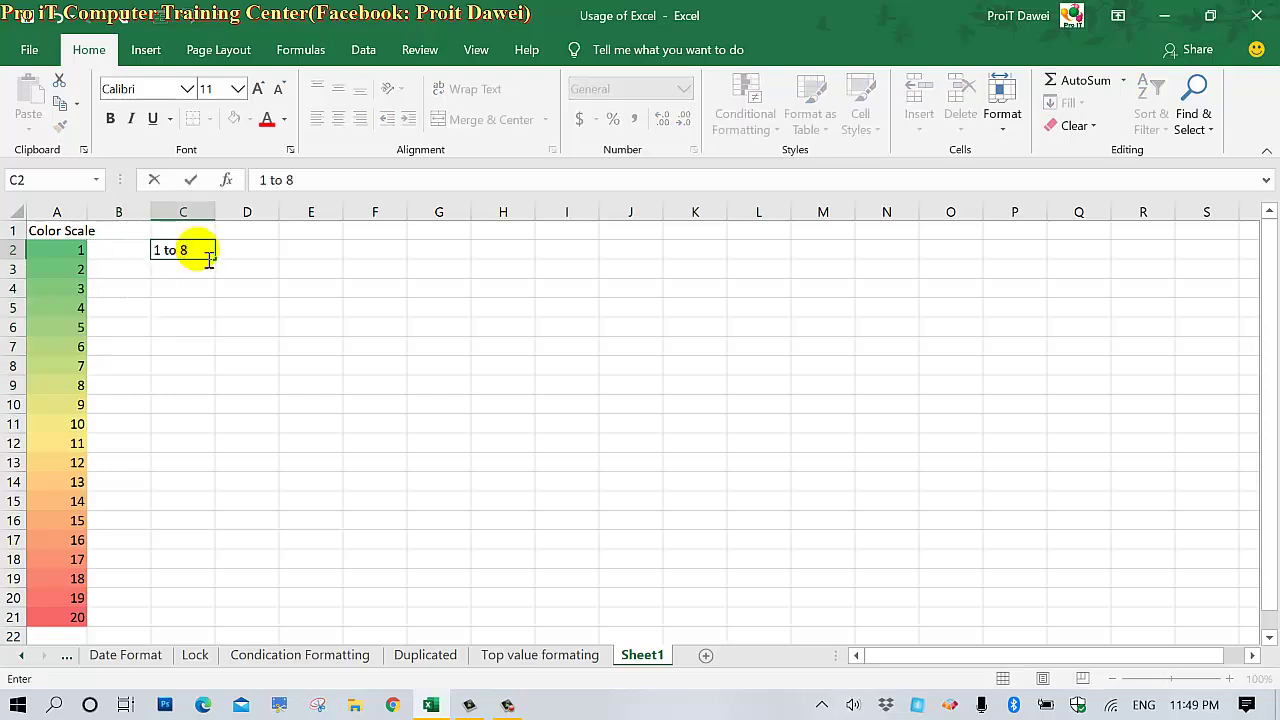
key(Tab)
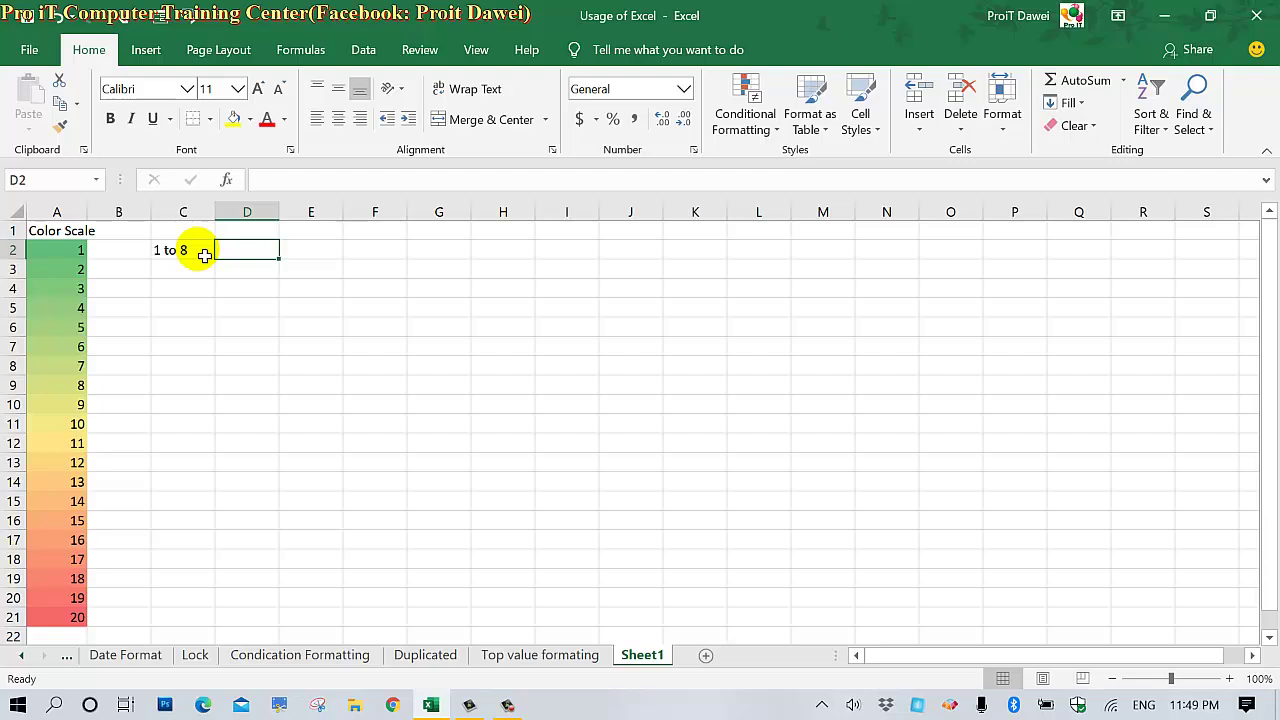
text(Normal)
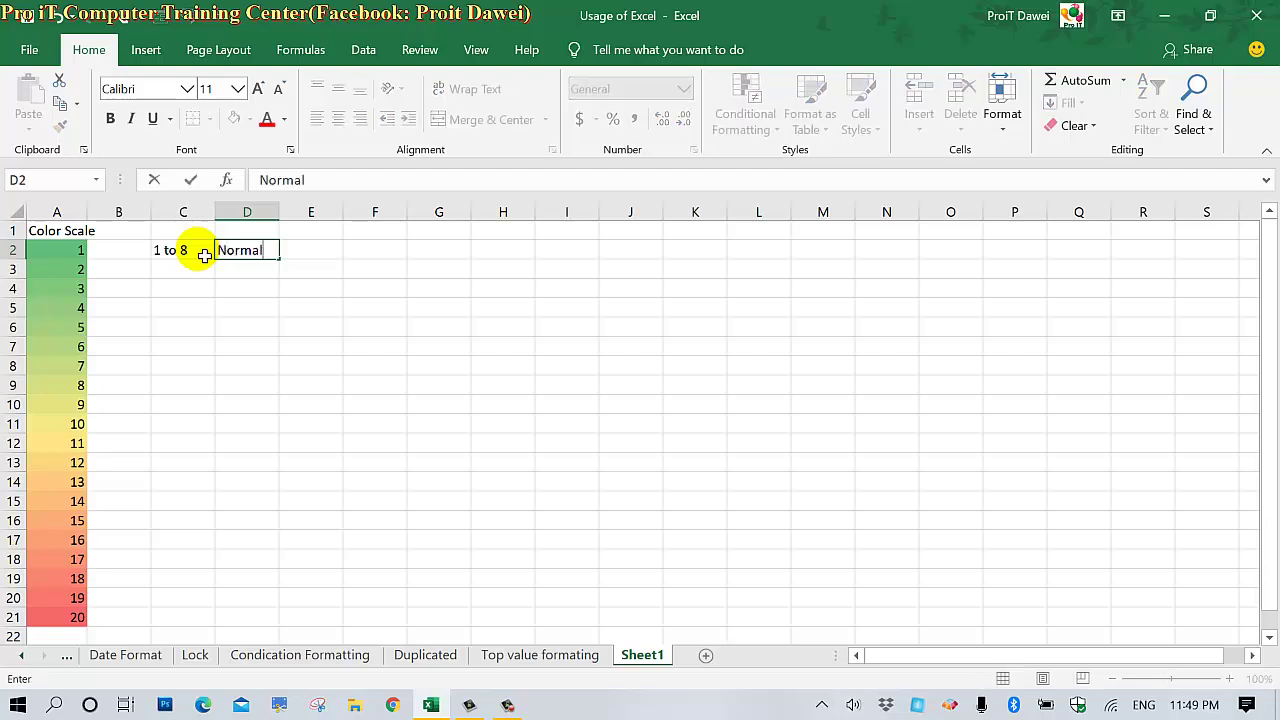
click(190, 286)
click(170, 253)
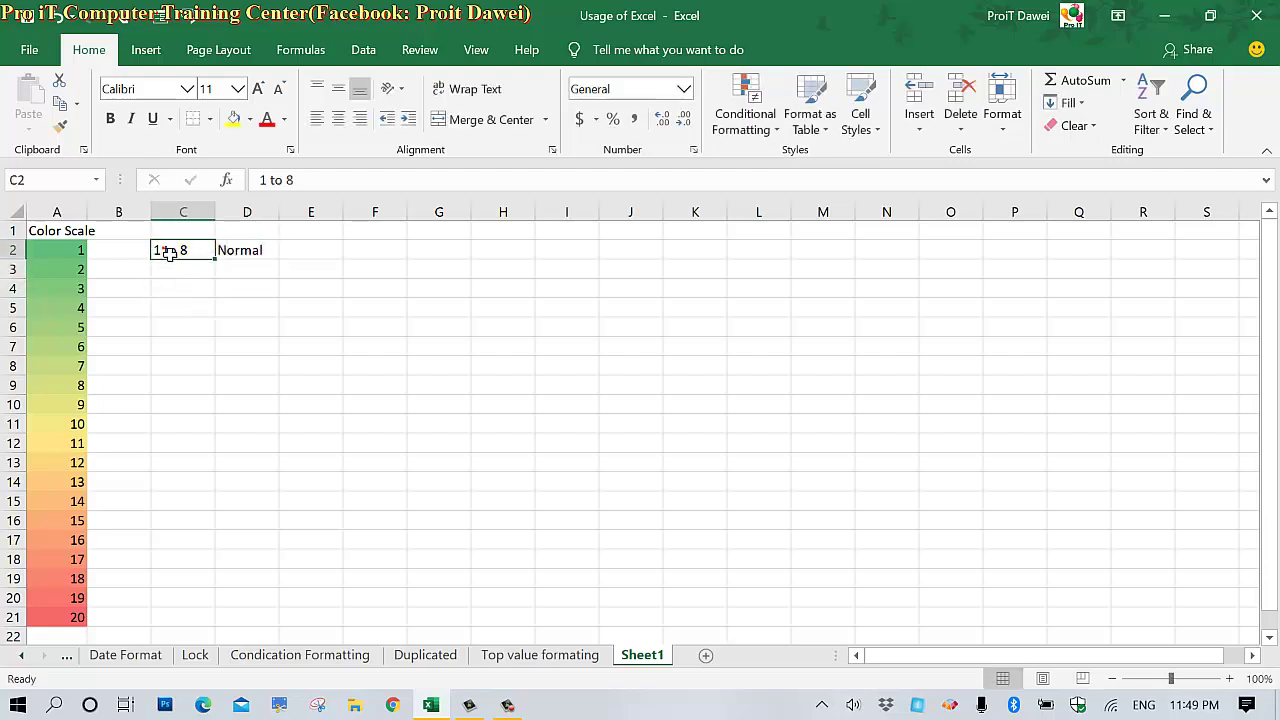
click(183, 233)
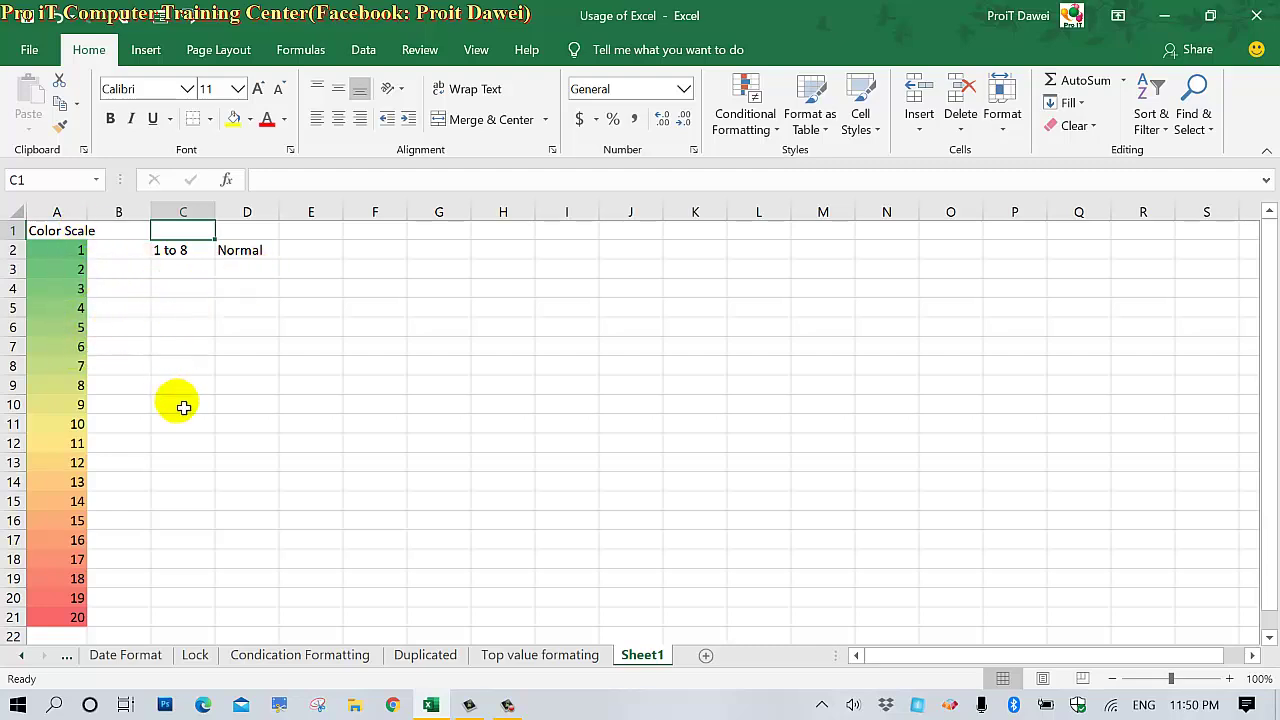
Add '9 to 14' in C3 with the label 'Warrring' in D3.
click(177, 275)
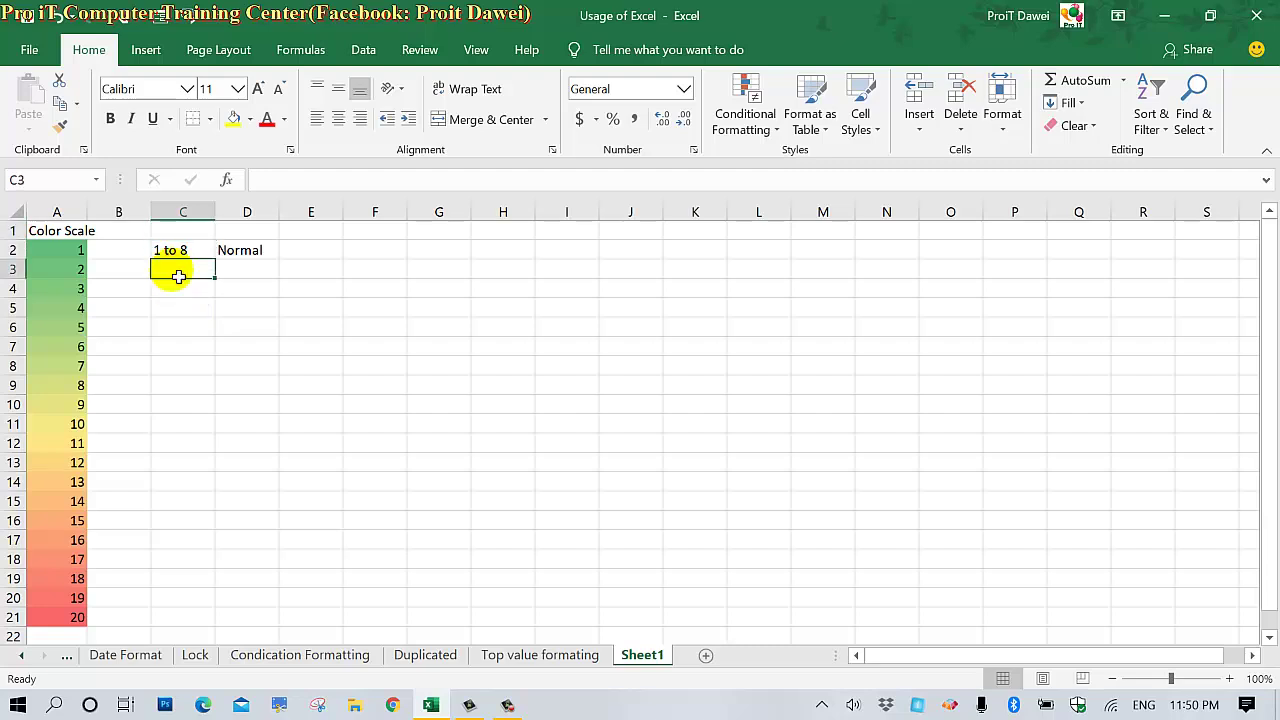
text(9 to)
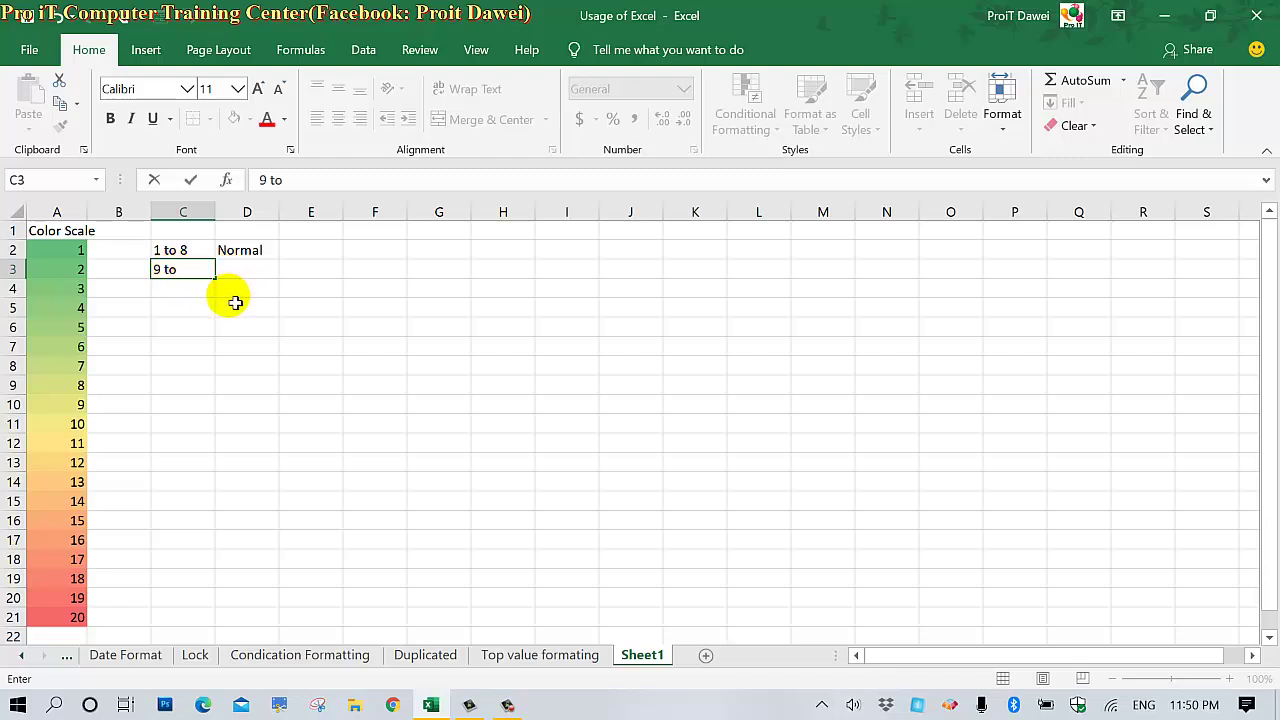
text( 14)
click(242, 269)
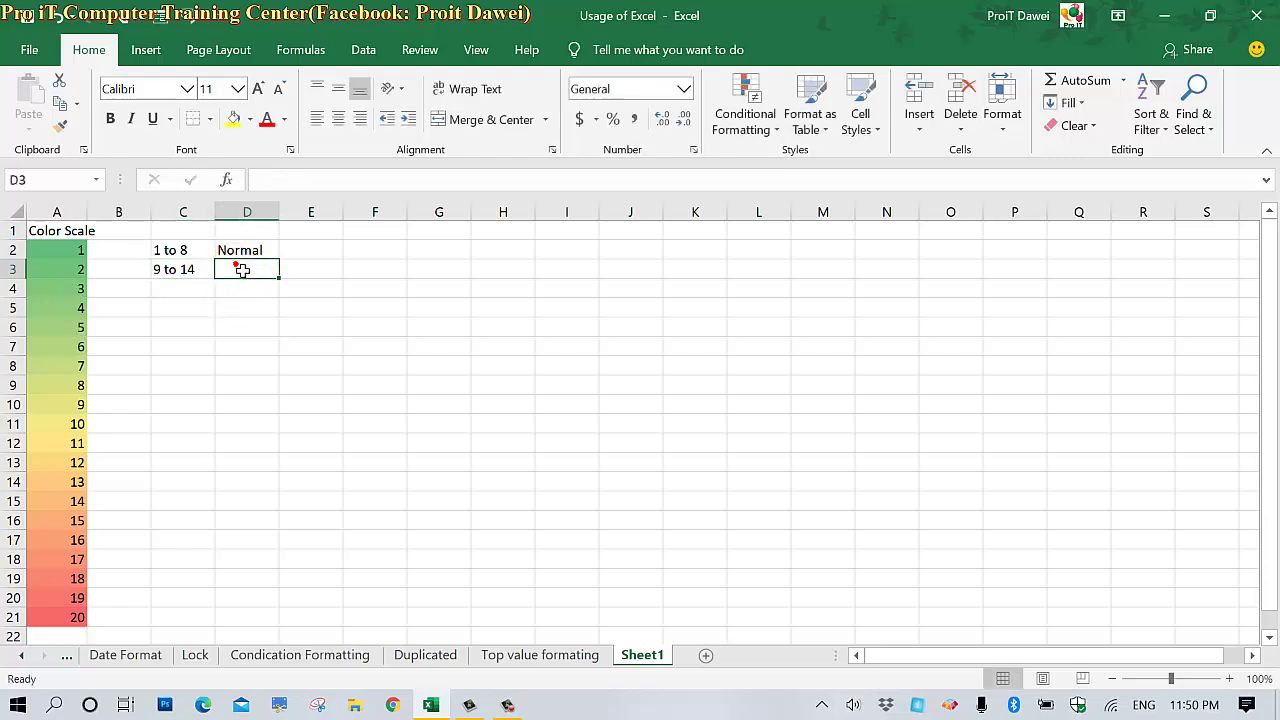
text(W)
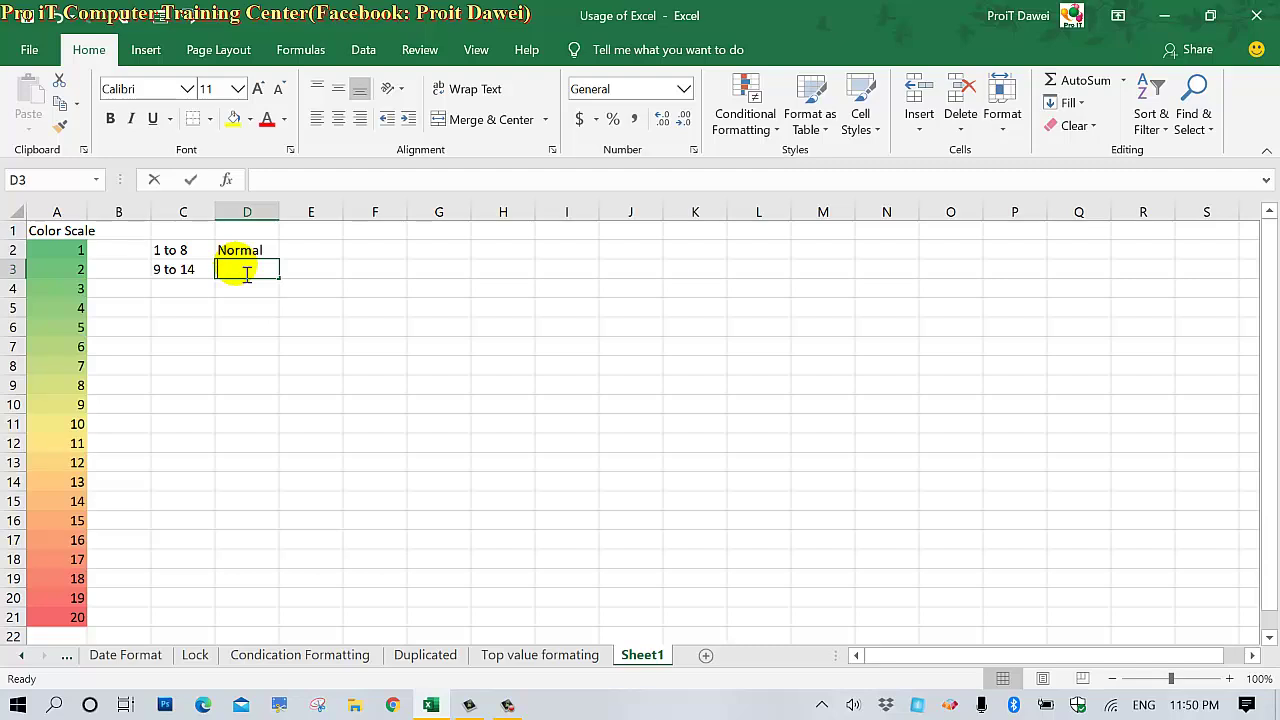
text(arrring)
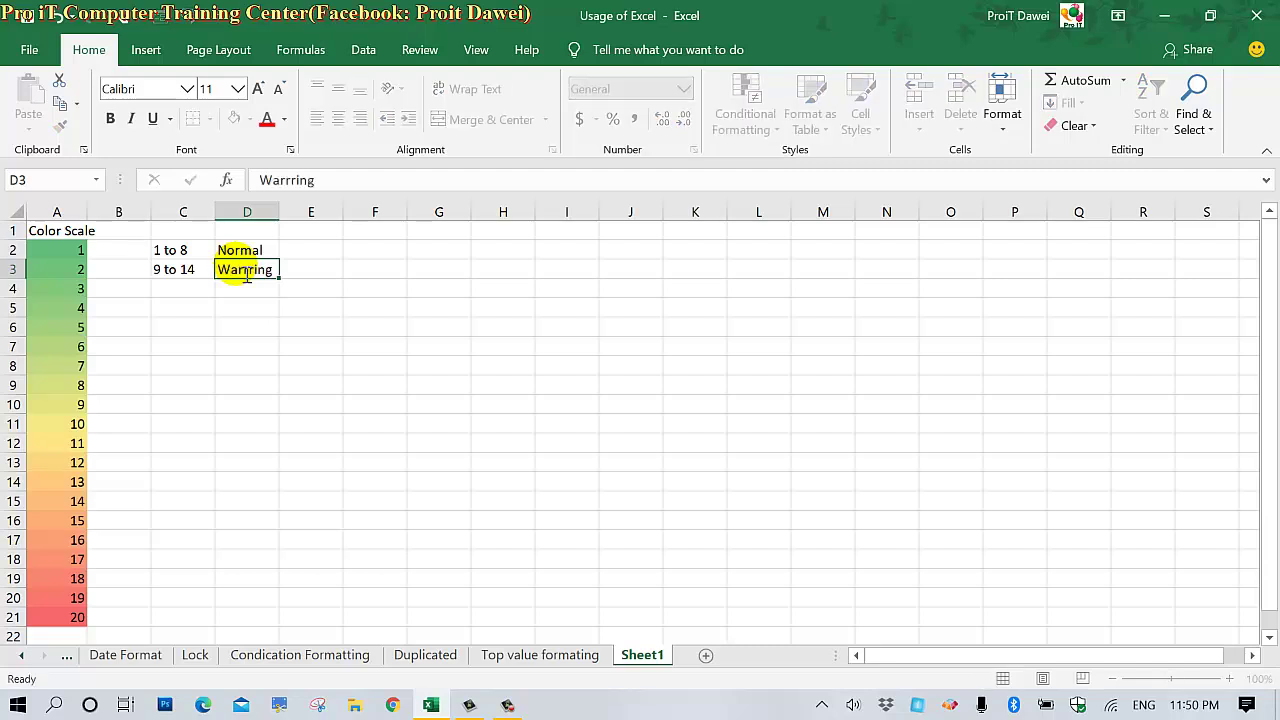
key(Return)
Correct the D3 label from 'Warrring' to 'Warring'.
click(258, 277)
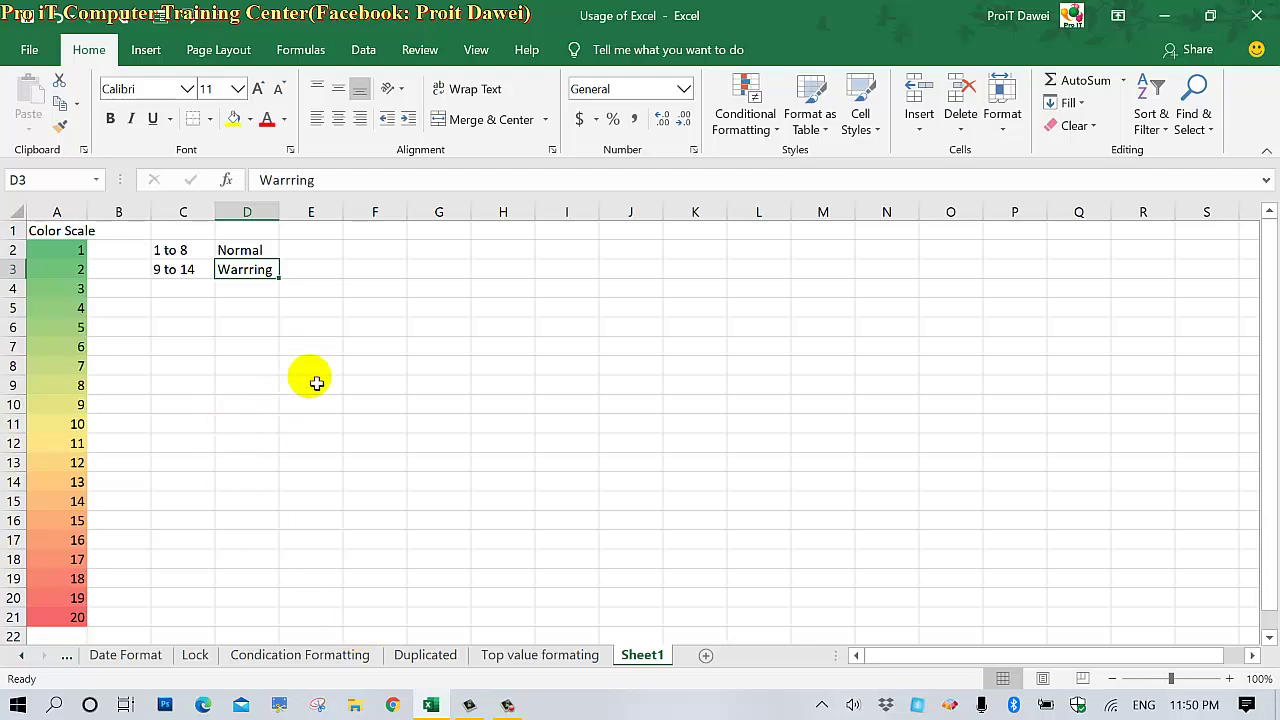
double_click(258, 276)
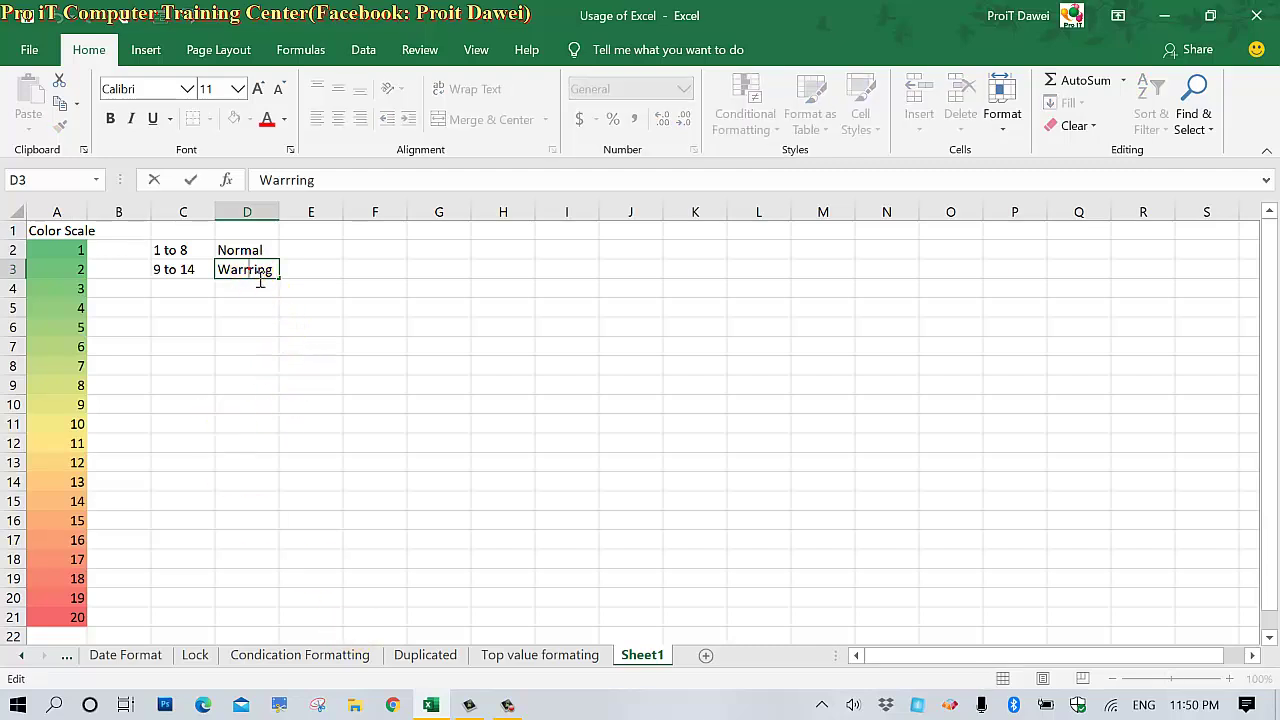
key(BackSpace)
key(Return)
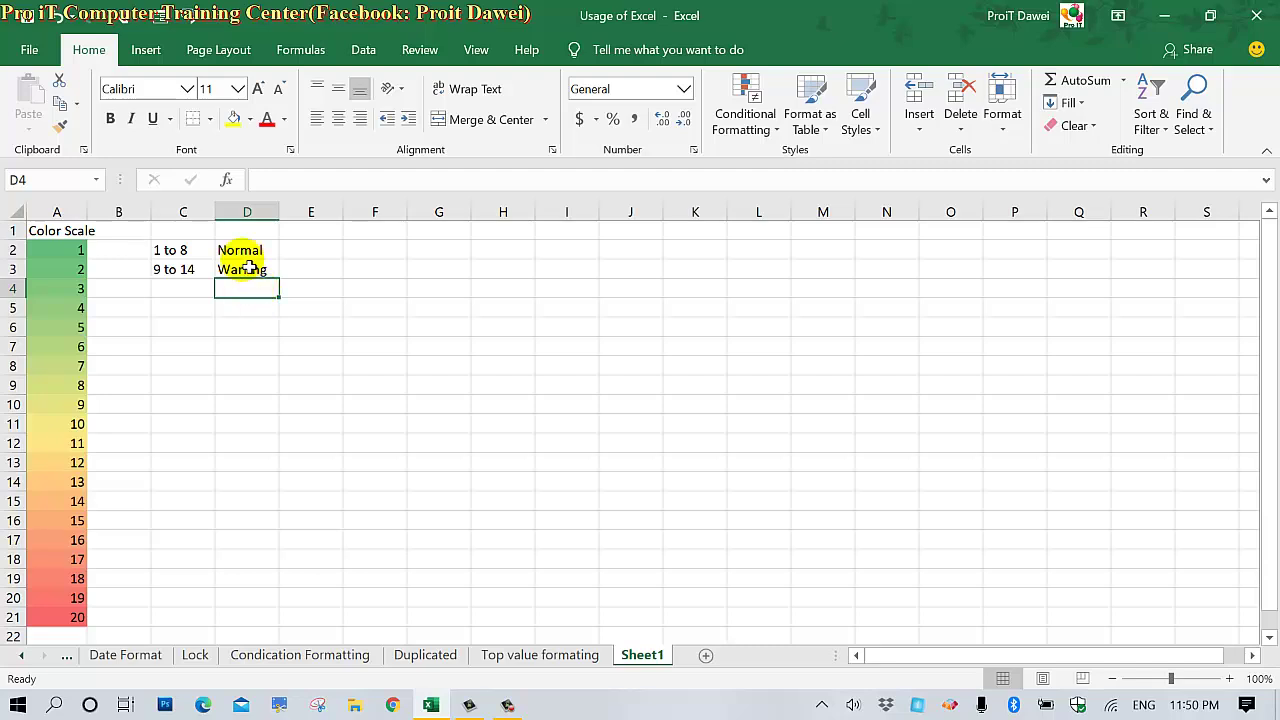
click(248, 266)
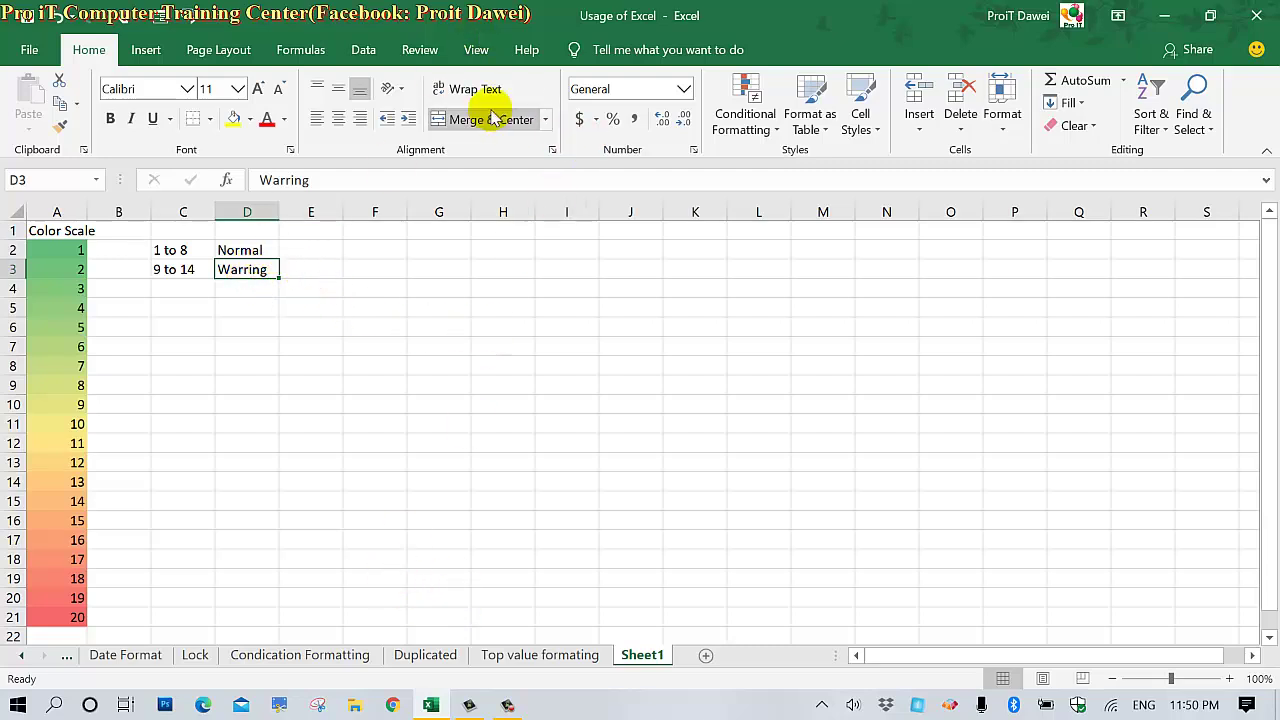
Spell-check Sheet1 from the beginning via Review > Spelling; no errors are reported.
click(475, 54)
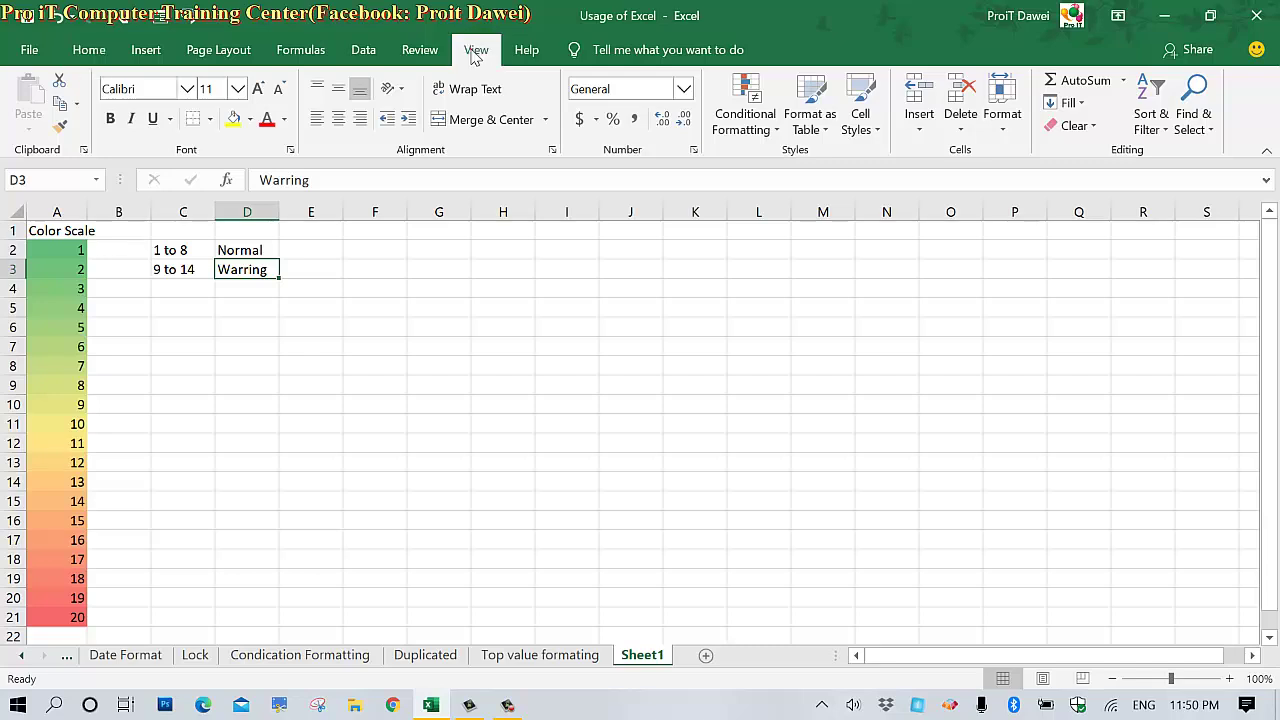
click(420, 50)
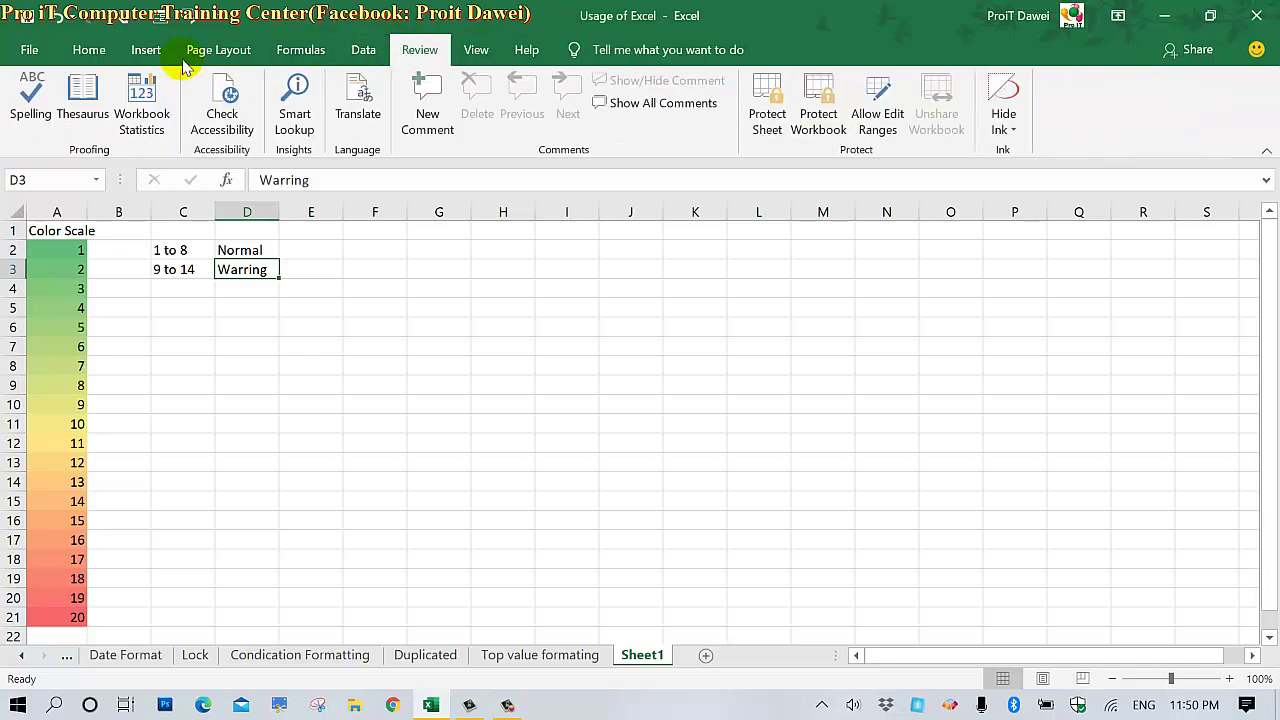
click(30, 95)
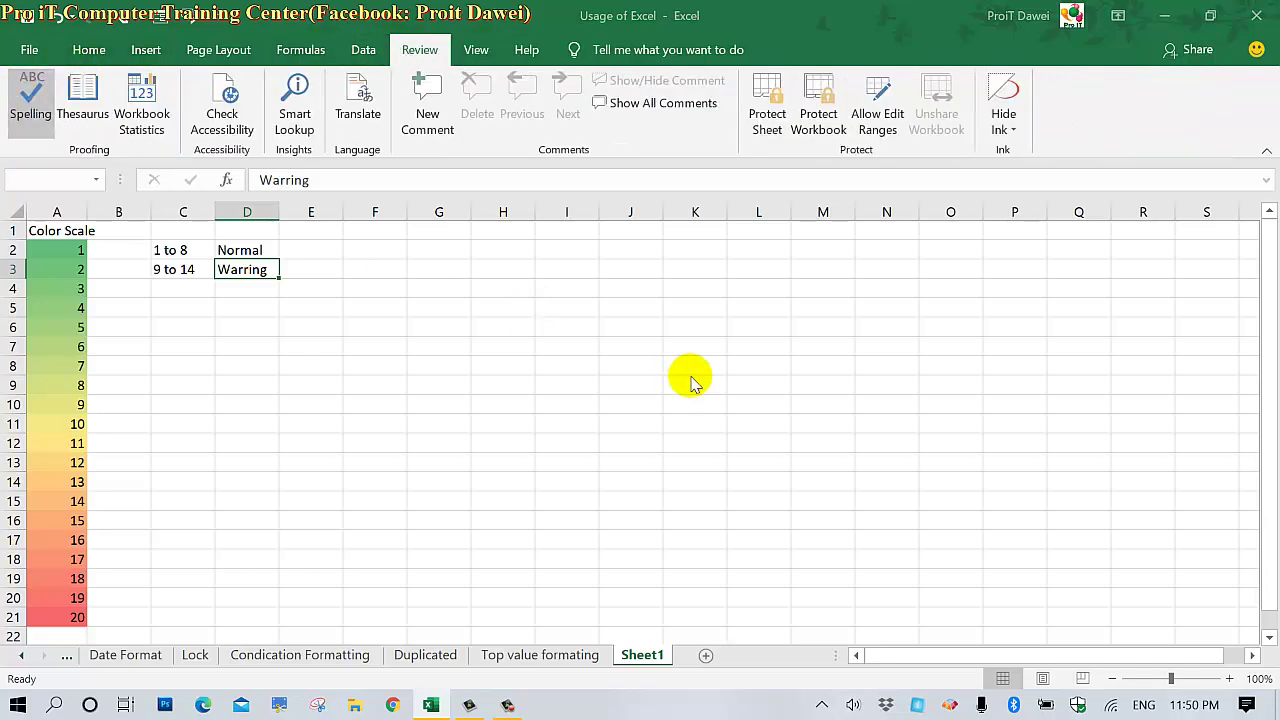
click(612, 410)
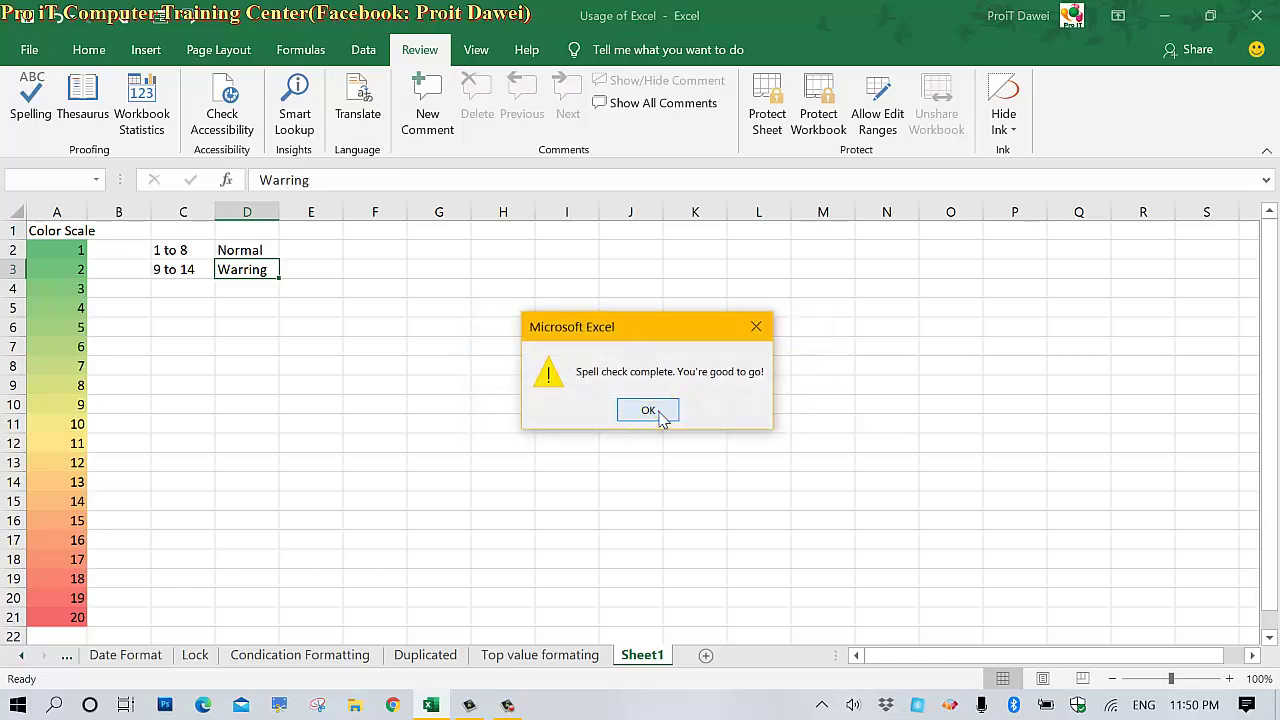
click(660, 418)
click(257, 308)
Enter '15 to 20' in C4 and the label 'Danger' in D4.
click(168, 277)
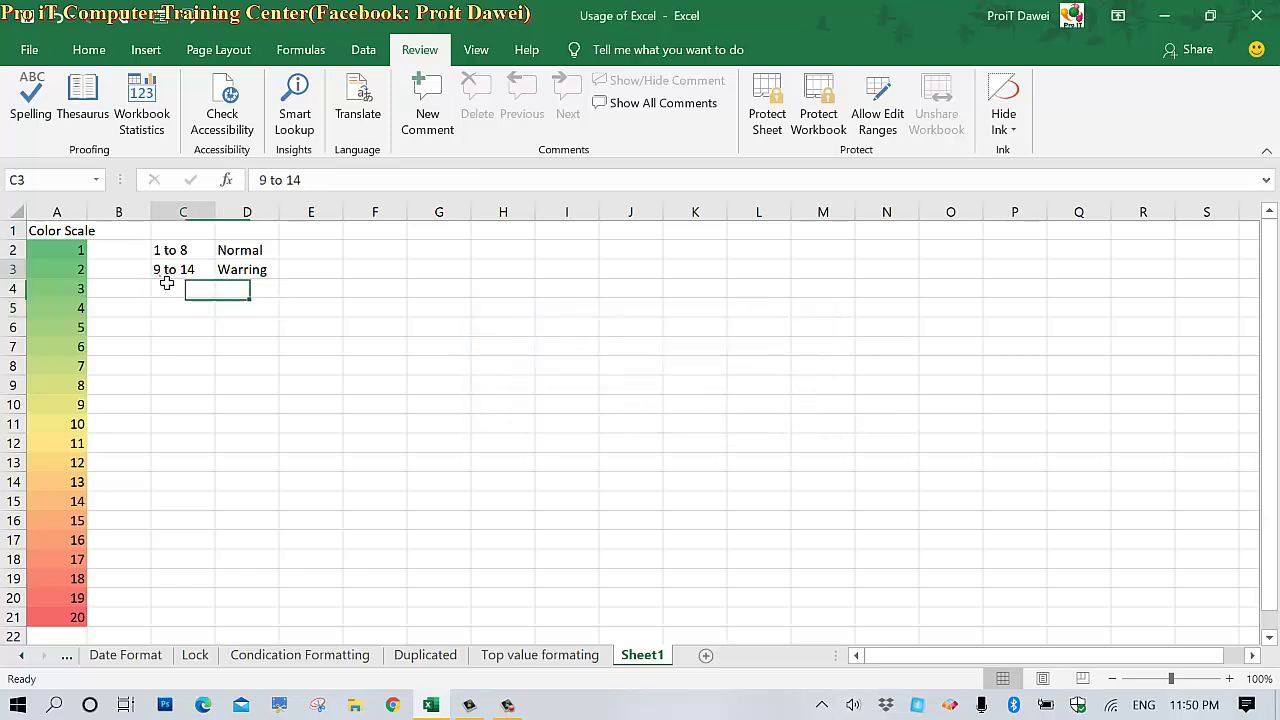
click(170, 291)
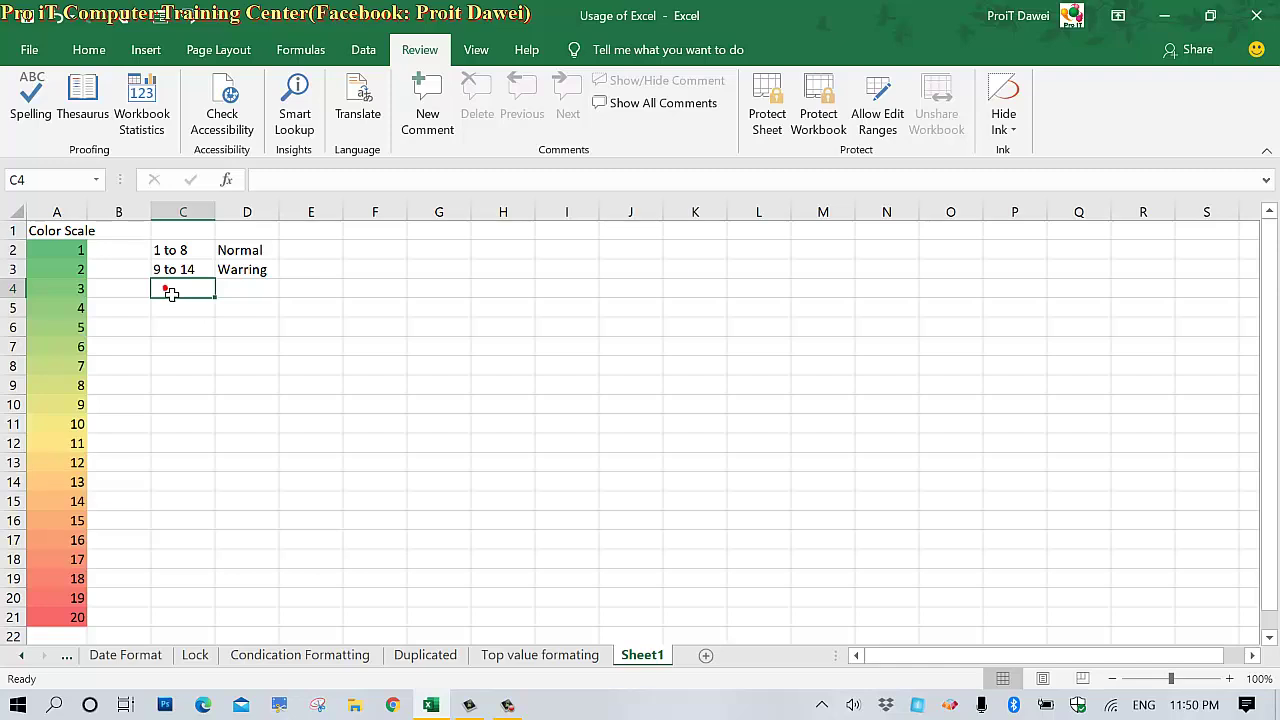
text(15)
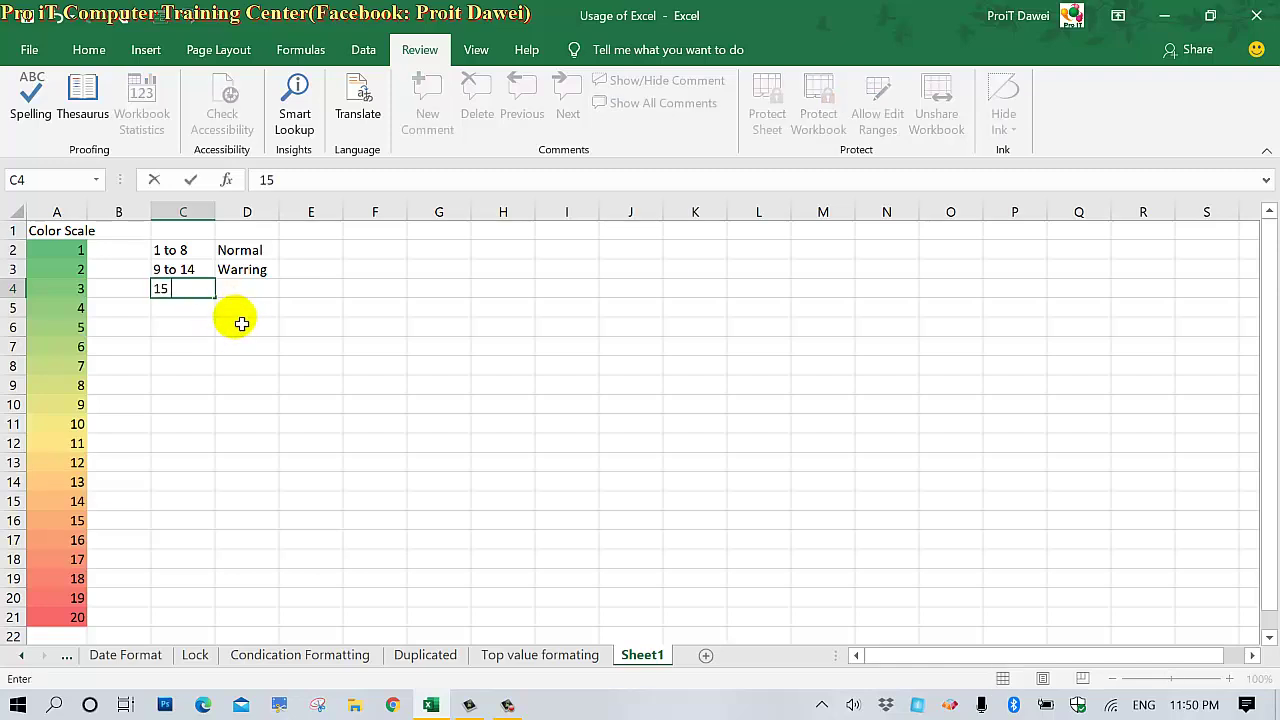
text( to 20)
key(Return)
click(246, 294)
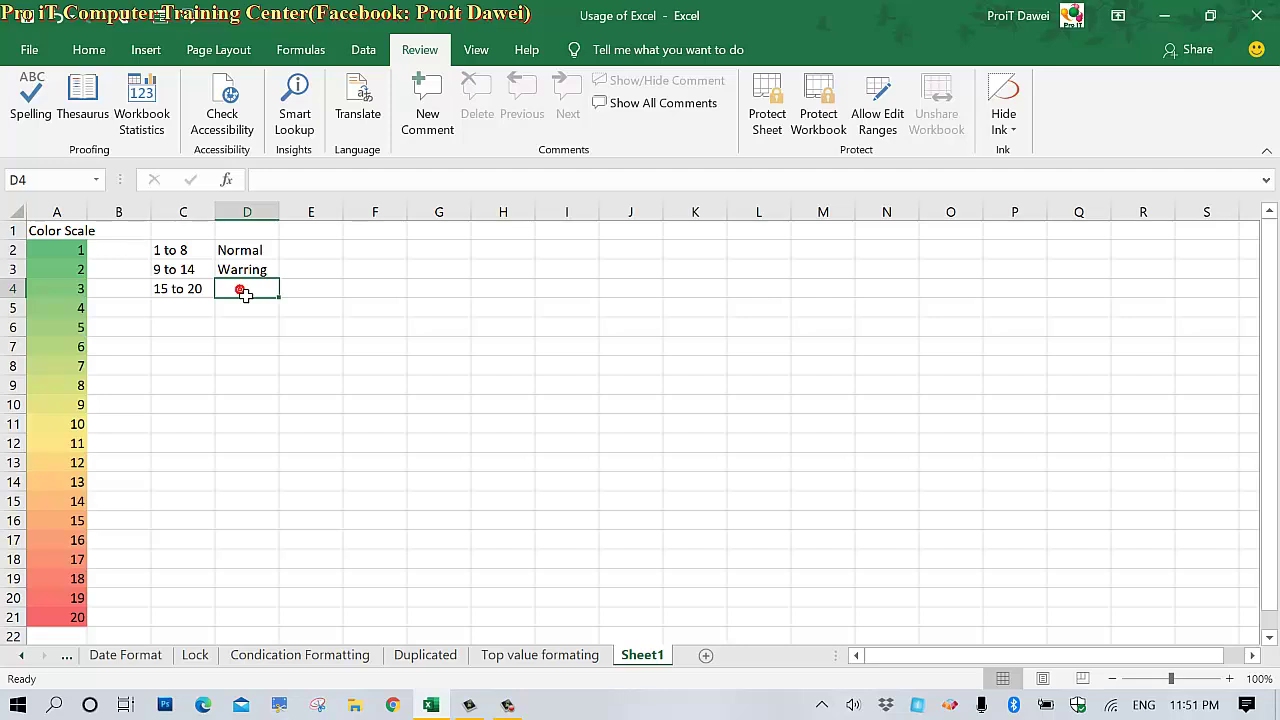
click(246, 295)
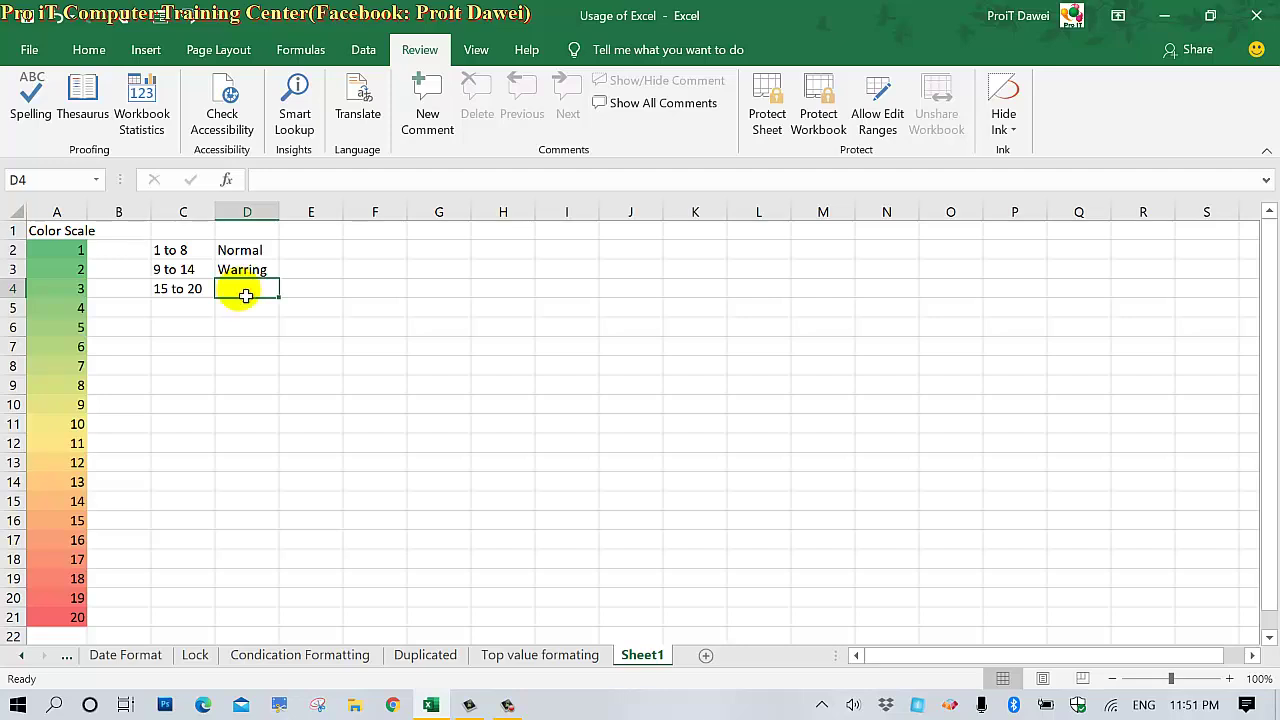
text(Dab)
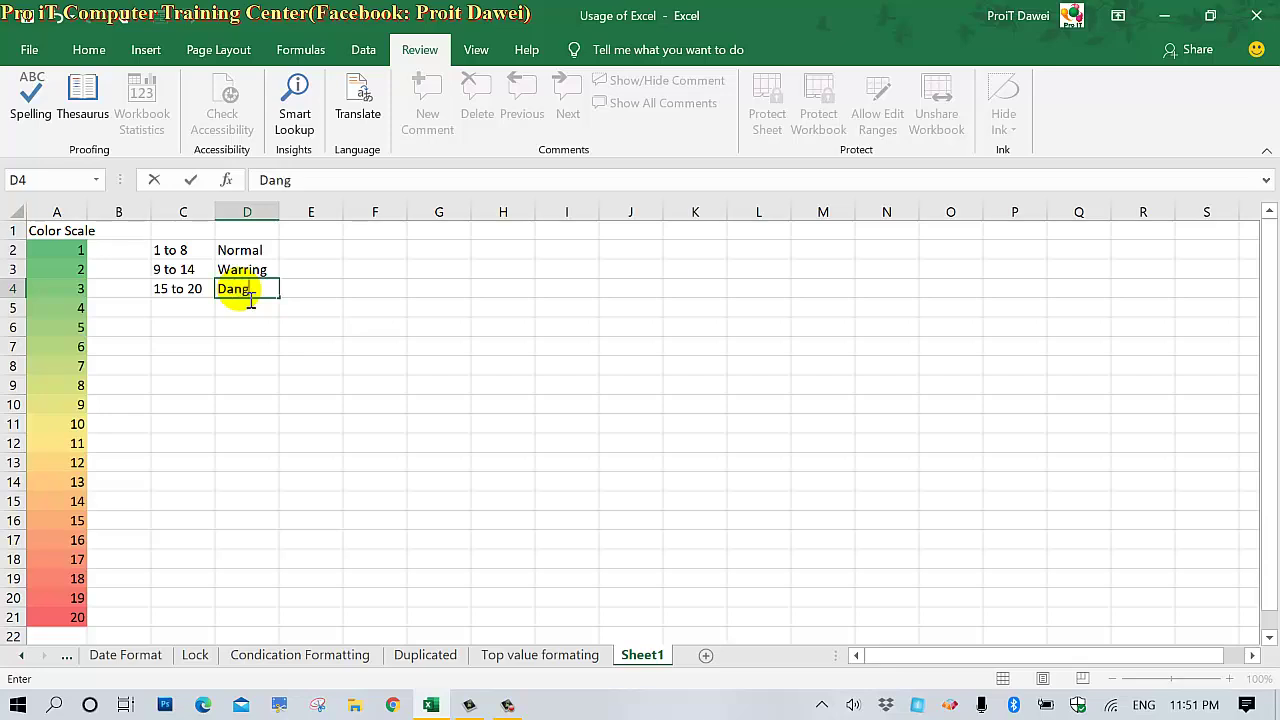
click(271, 330)
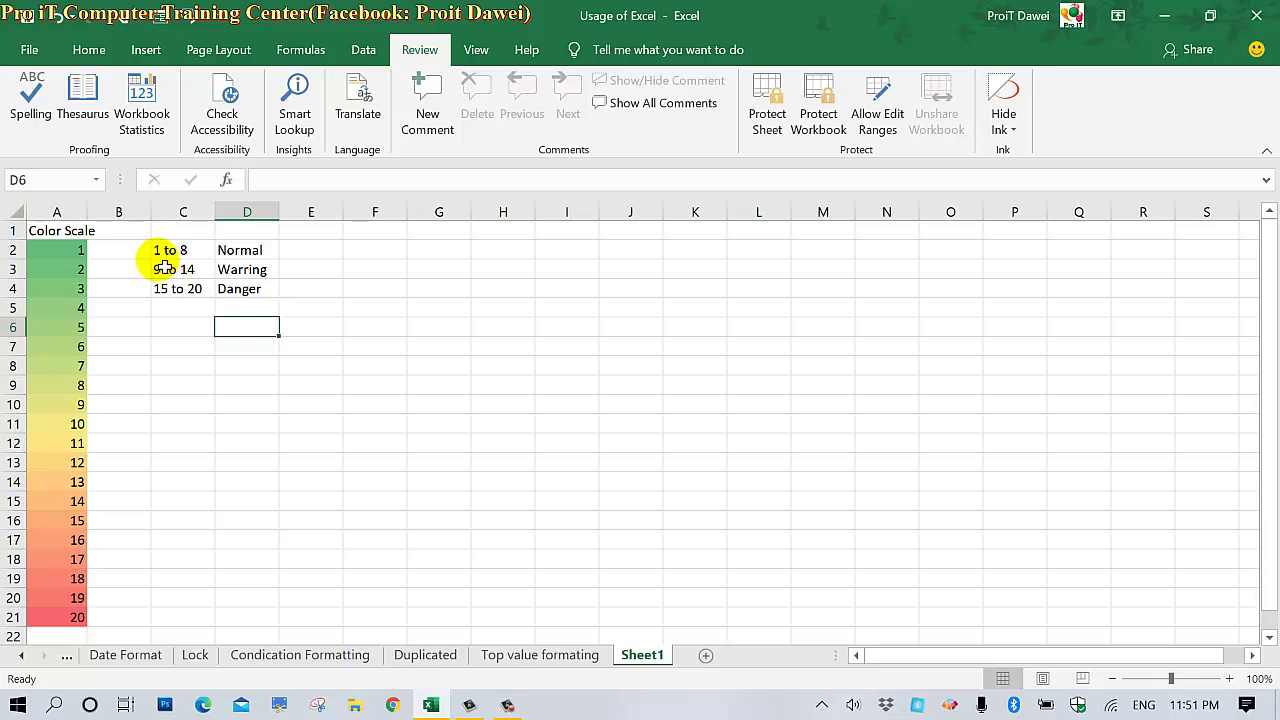
Enter 'Daily Inches' in B2, widen column B, and copy the text down to B21.
click(103, 250)
text(Inche)
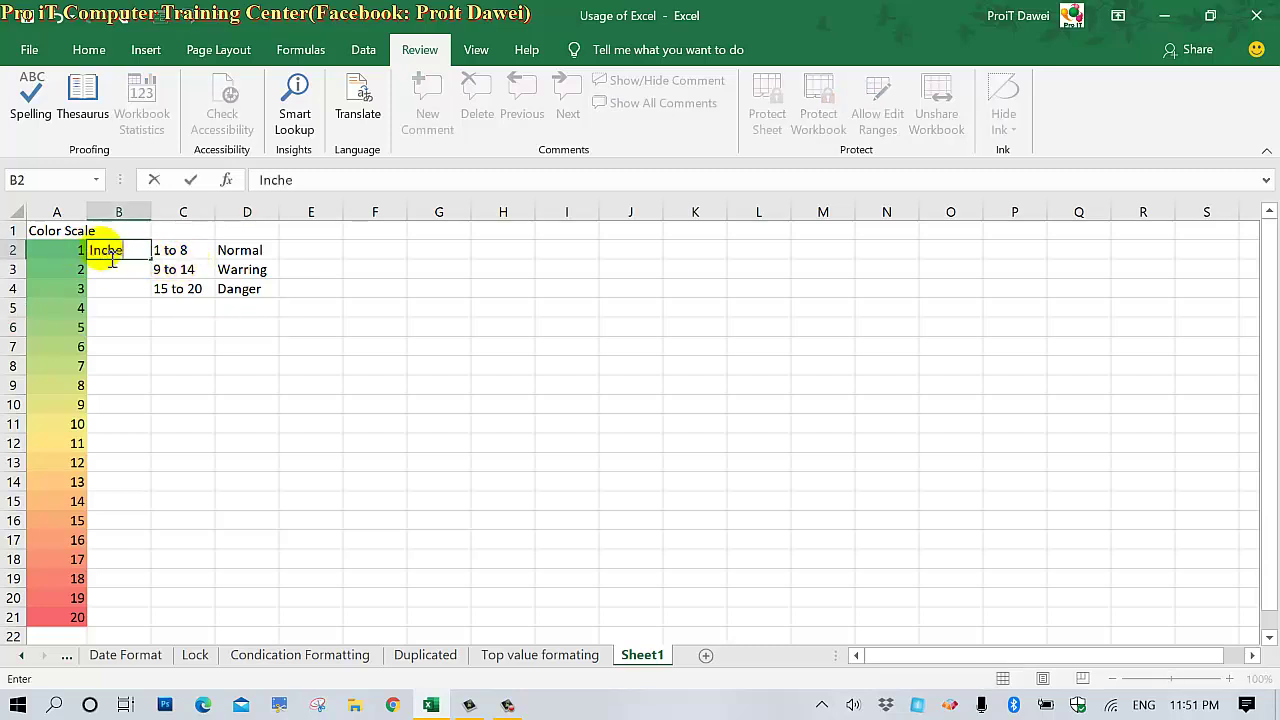
text(s)
text(c)
click(190, 314)
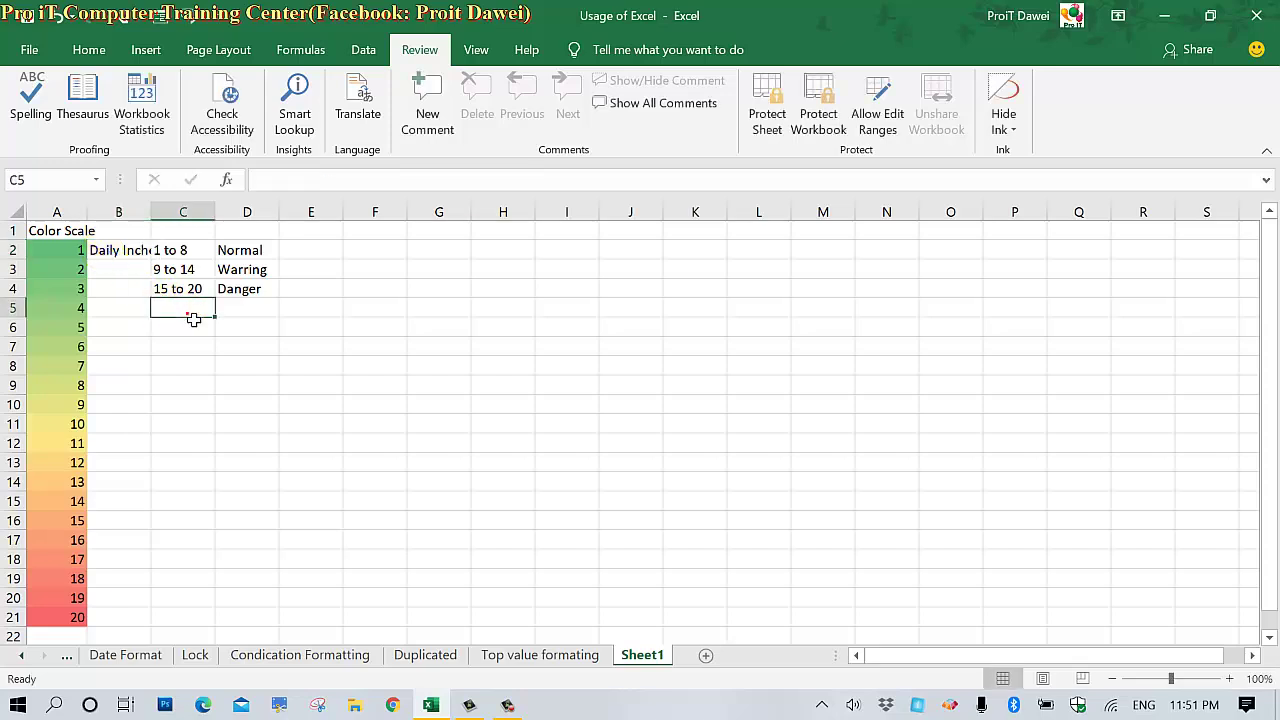
drag(150, 212, 175, 212)
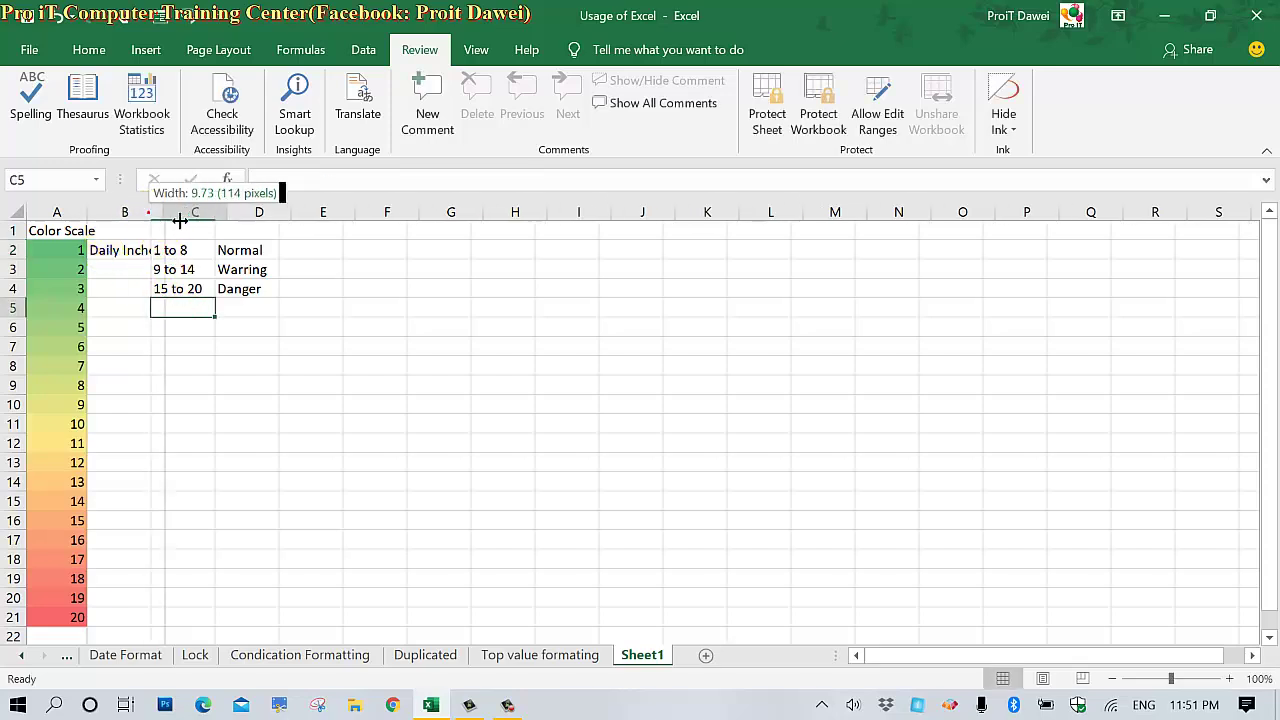
click(138, 251)
mouse_move(175, 263)
mouse_down()
mouse_move(156, 641)
mouse_move(156, 626)
mouse_up()
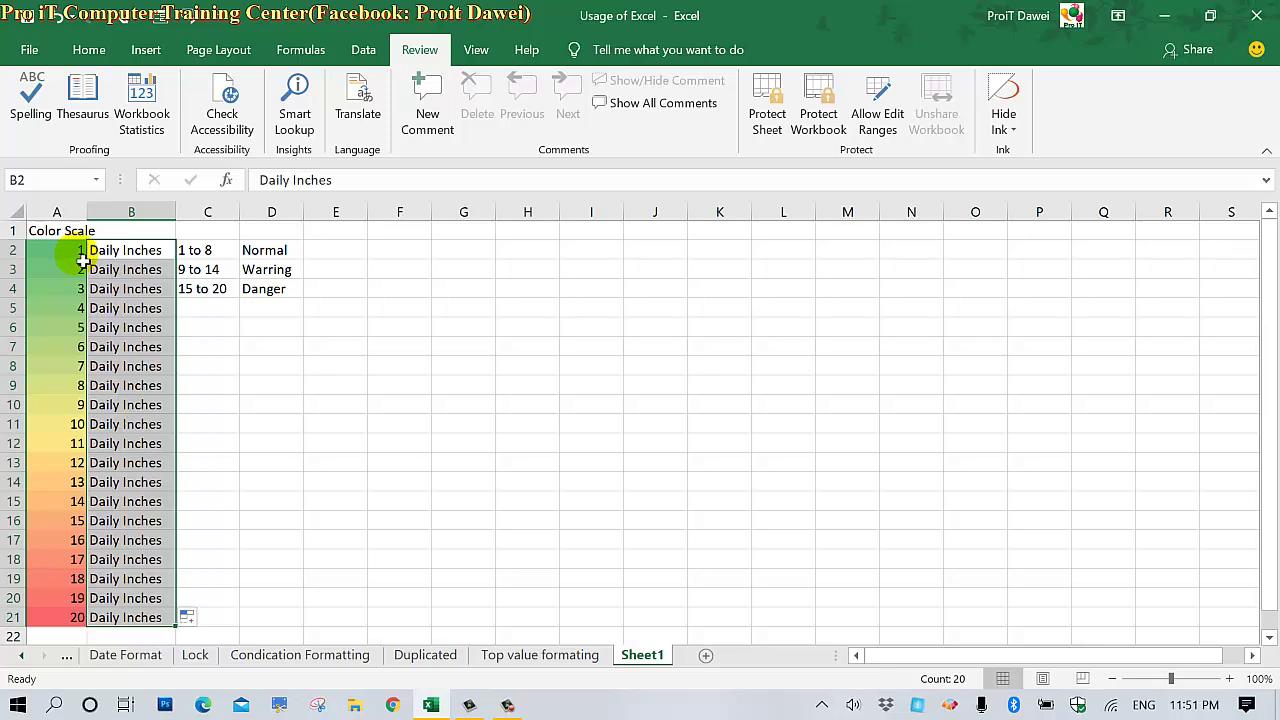
click(76, 252)
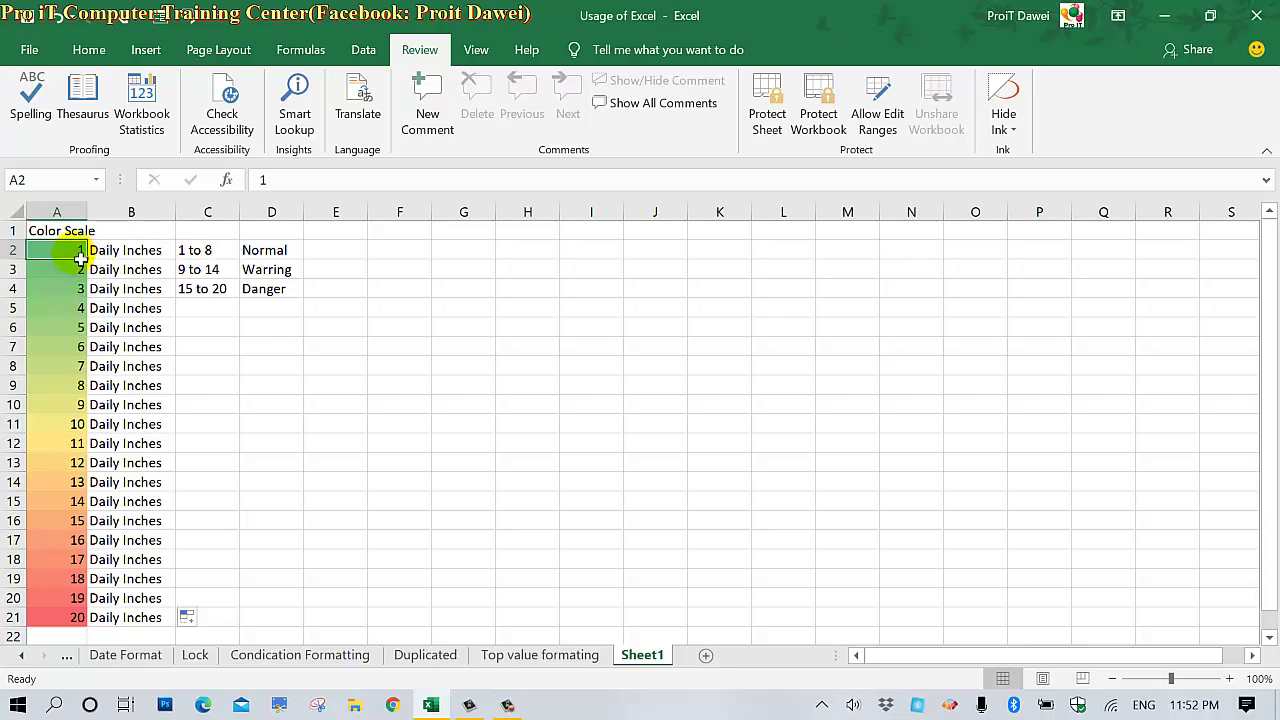
click(266, 253)
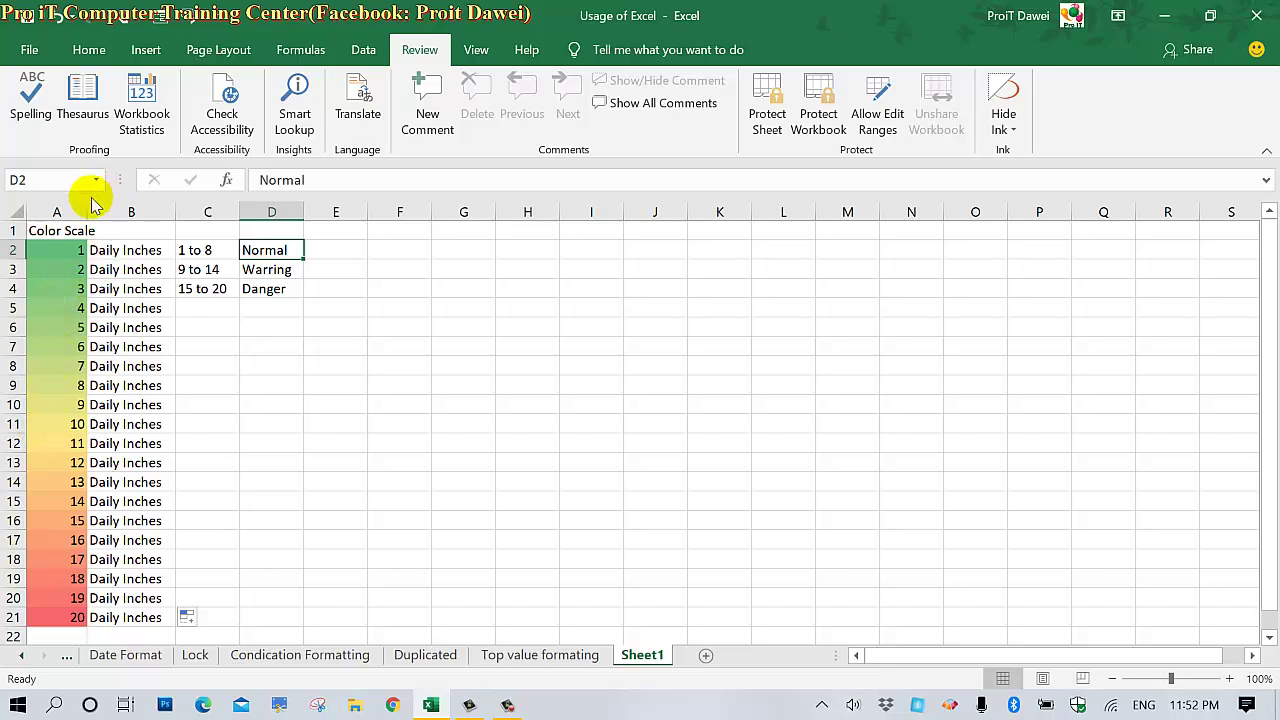
Widen column A slightly and browse the Icon Sets styles without applying any.
drag(88, 212, 102, 212)
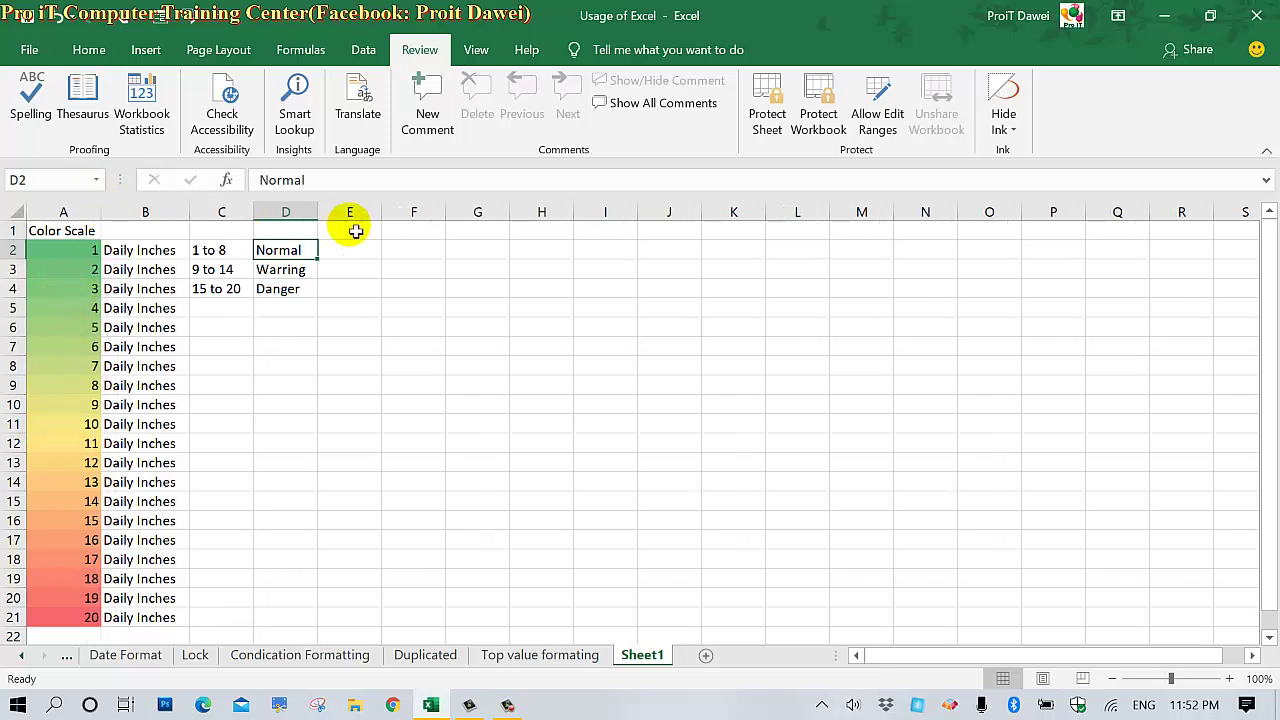
click(420, 250)
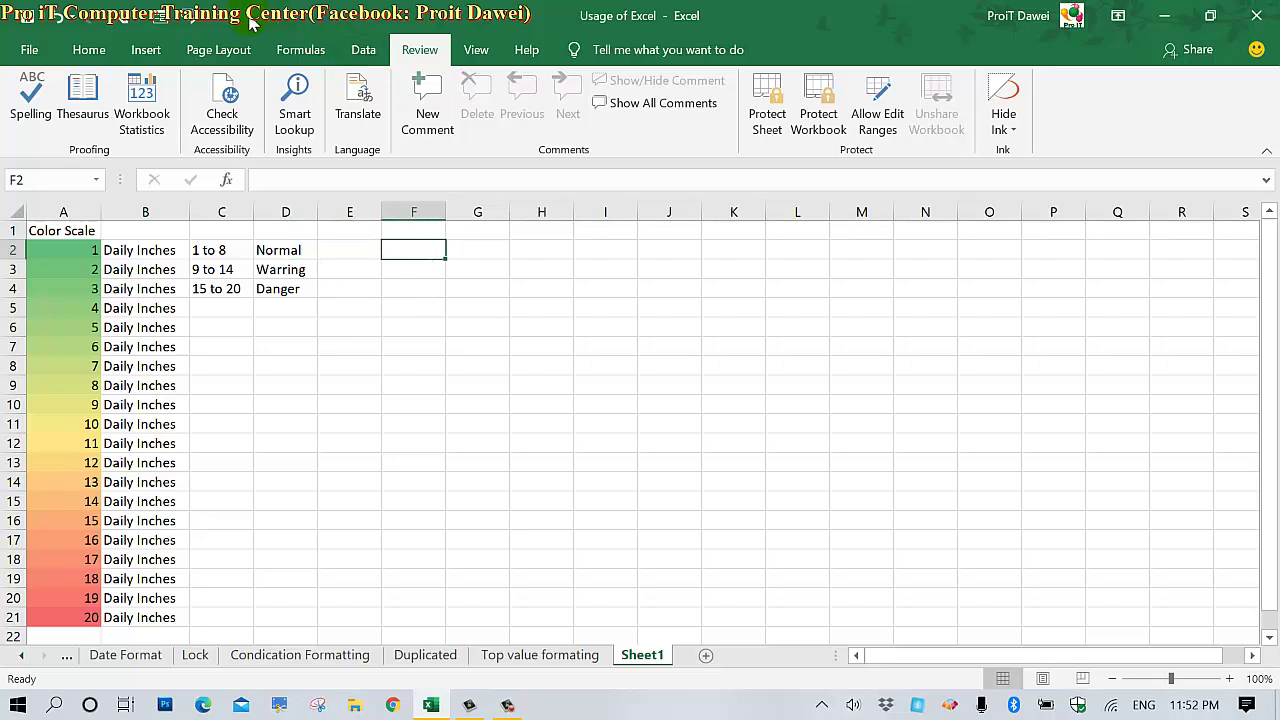
click(100, 49)
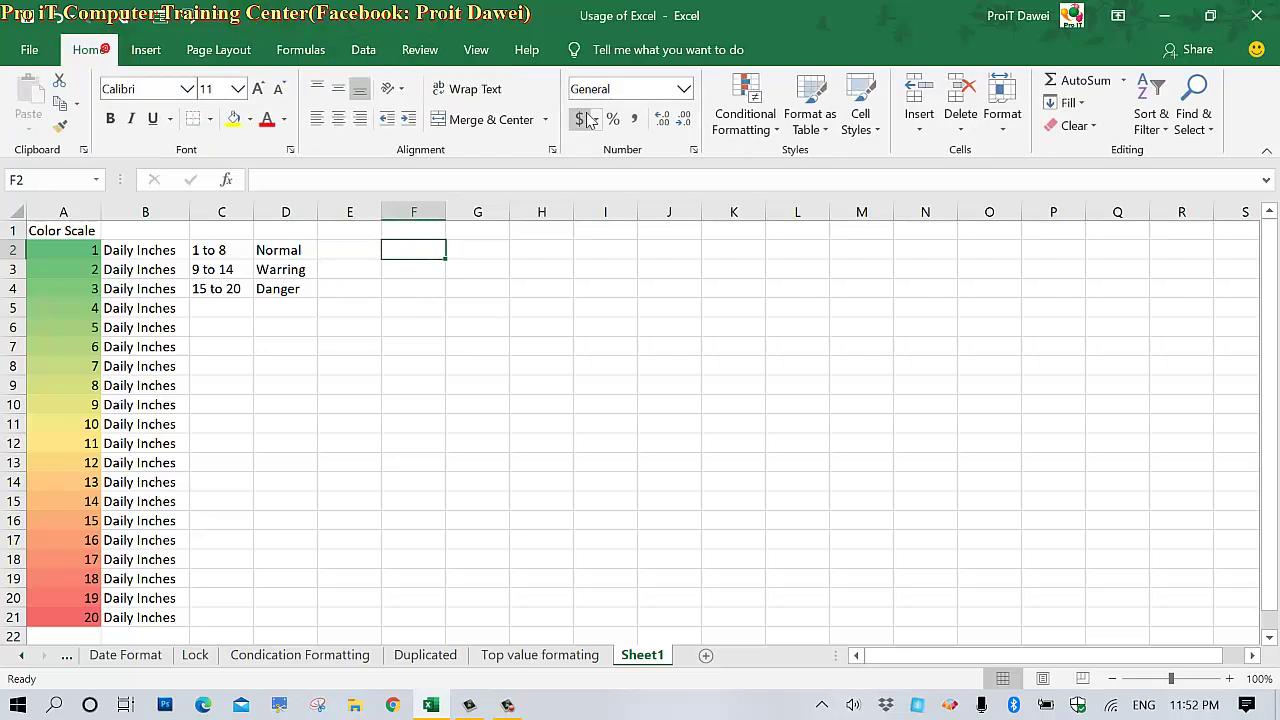
click(765, 133)
mouse_move(794, 340)
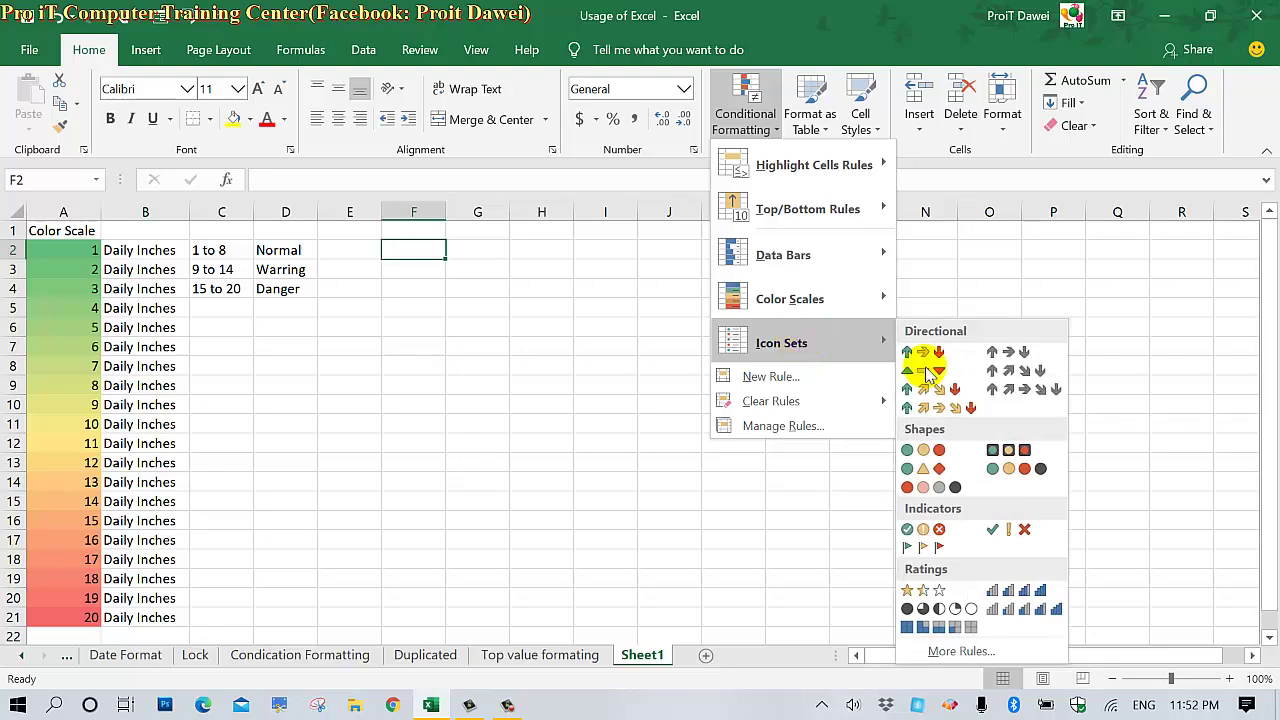
key(Escape)
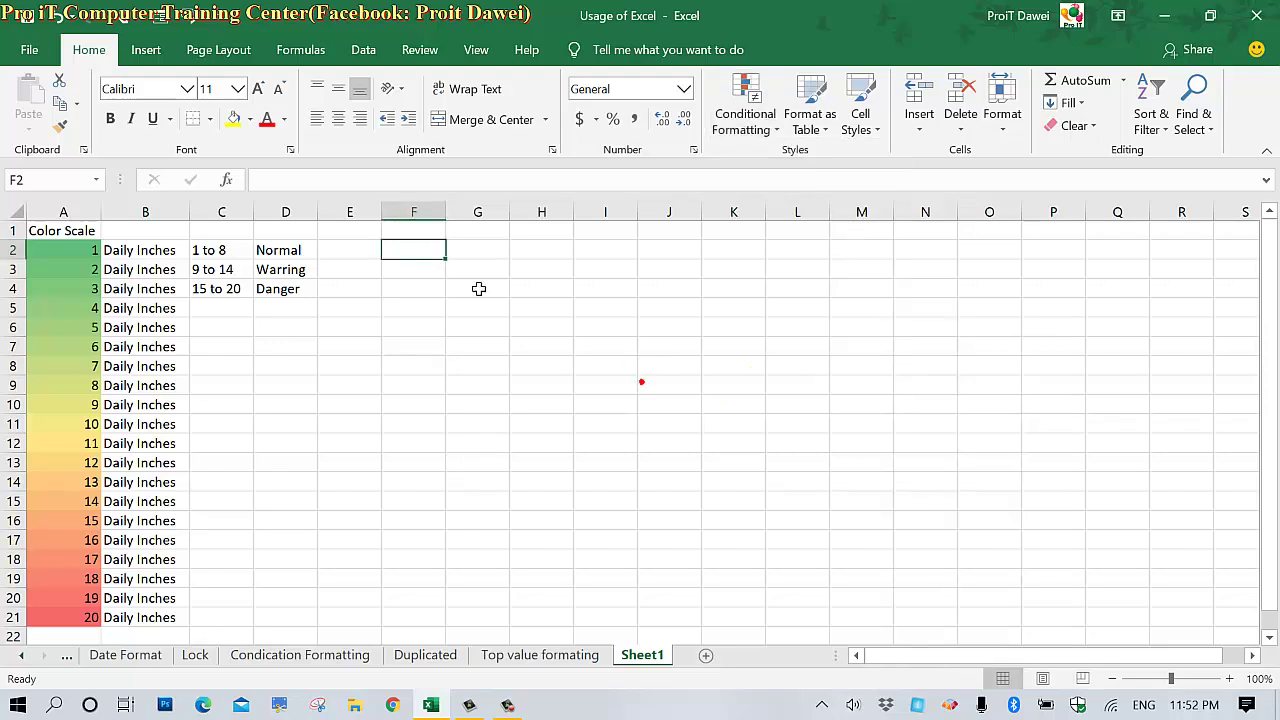
click(431, 232)
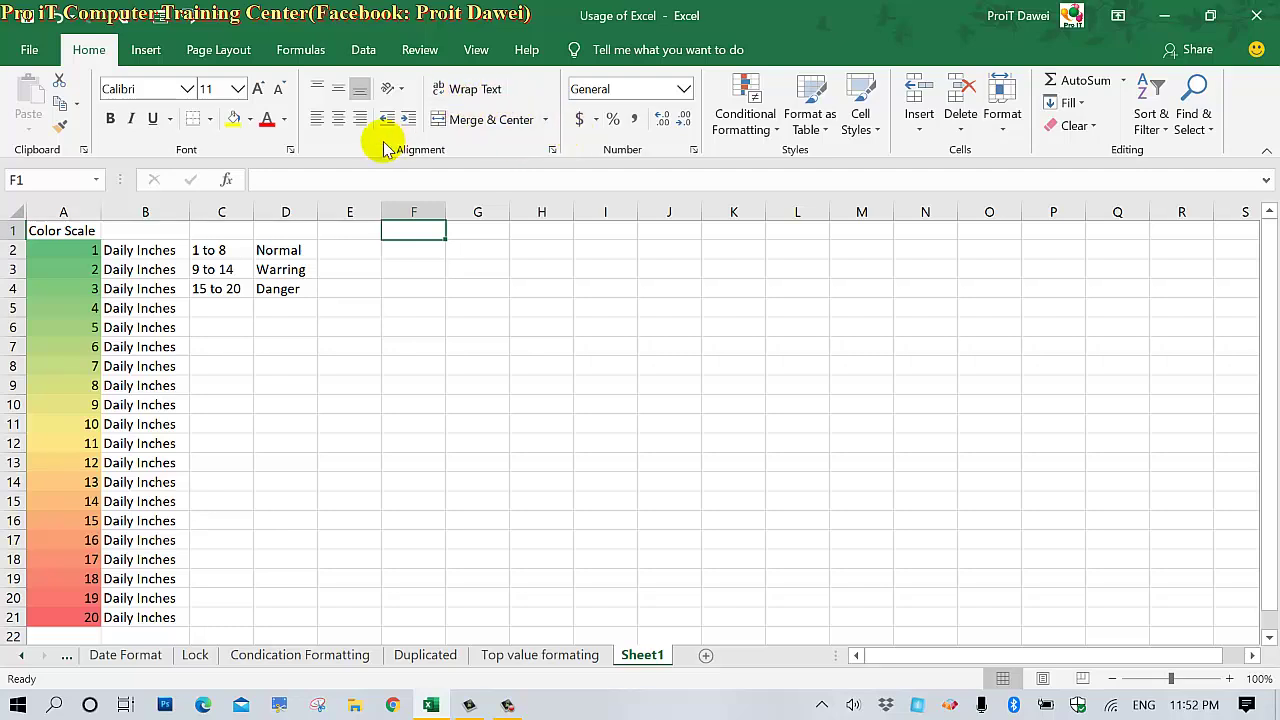
click(757, 95)
mouse_move(812, 342)
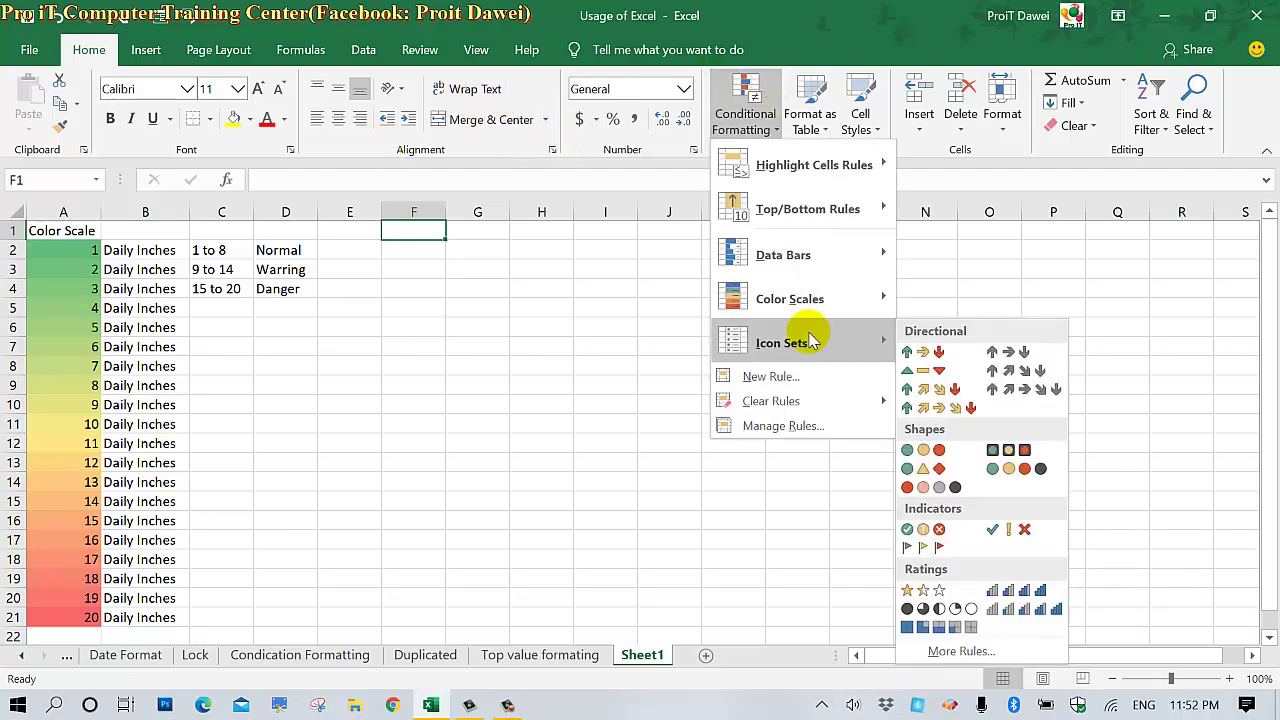
click(410, 269)
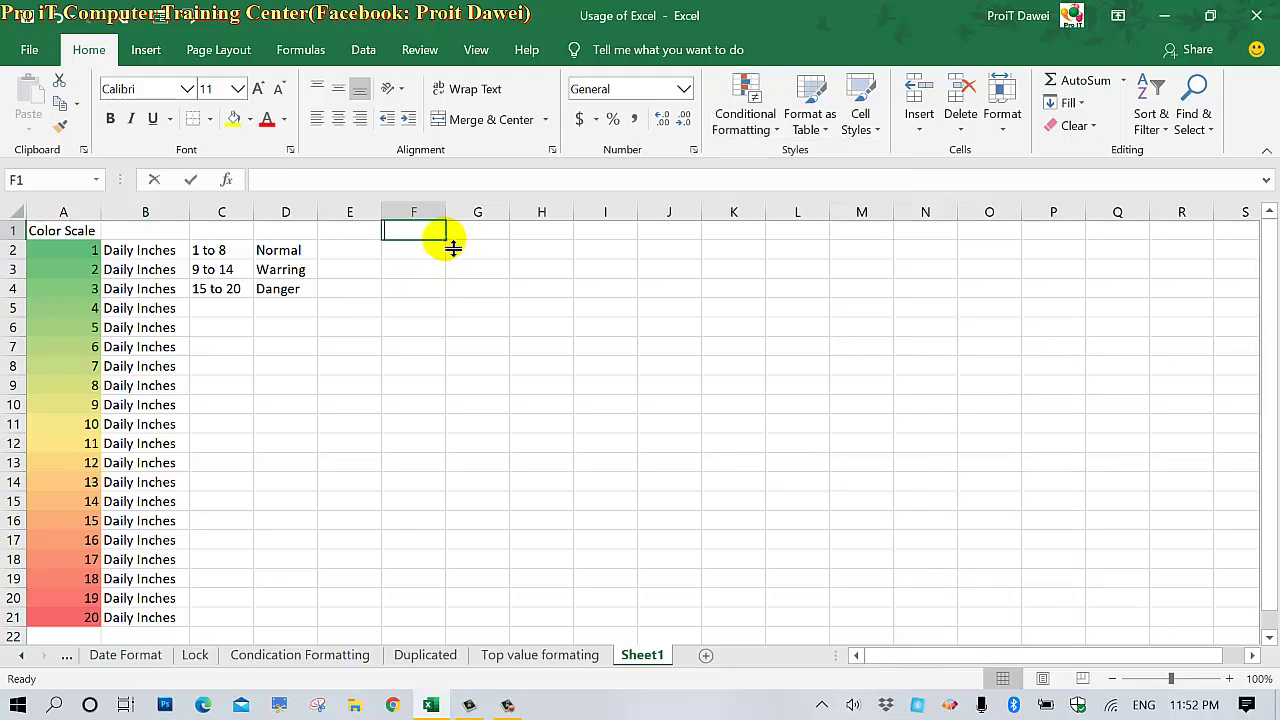
Enter the heading 'Icon sets' in F1, fixing a typo and adding the final 's'.
text(Icon S)
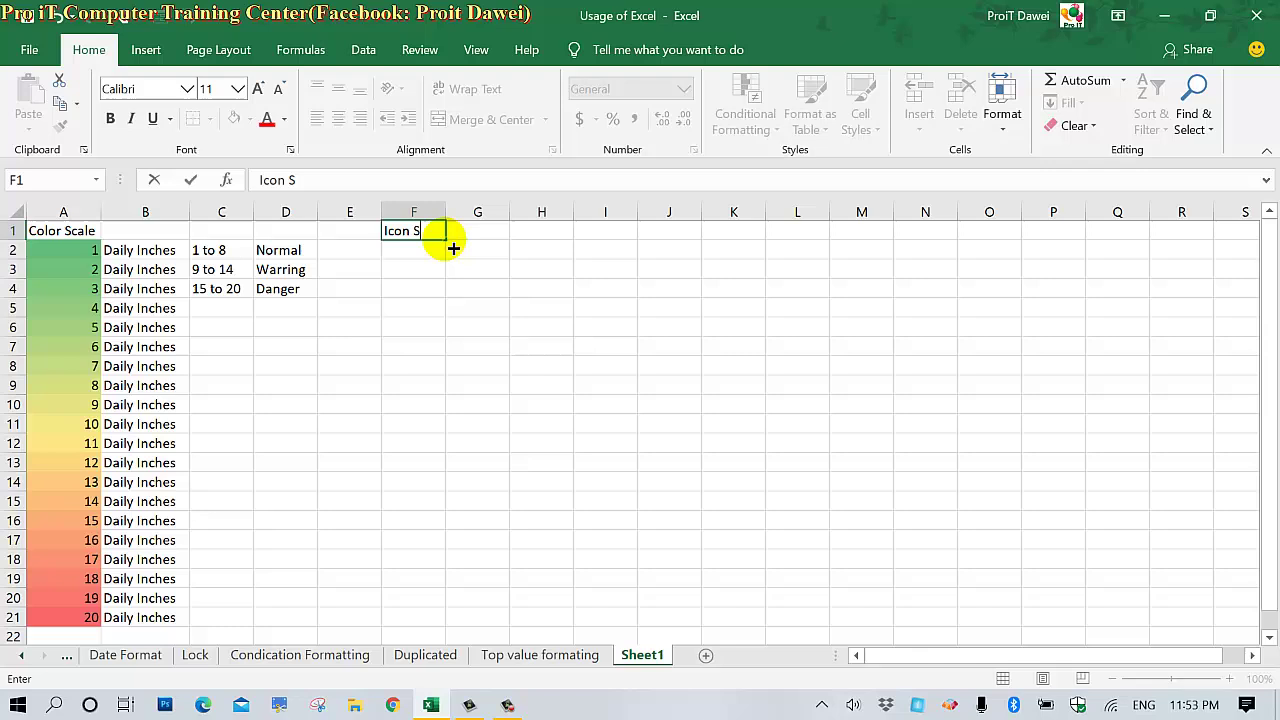
key(BackSpace)
text(et)
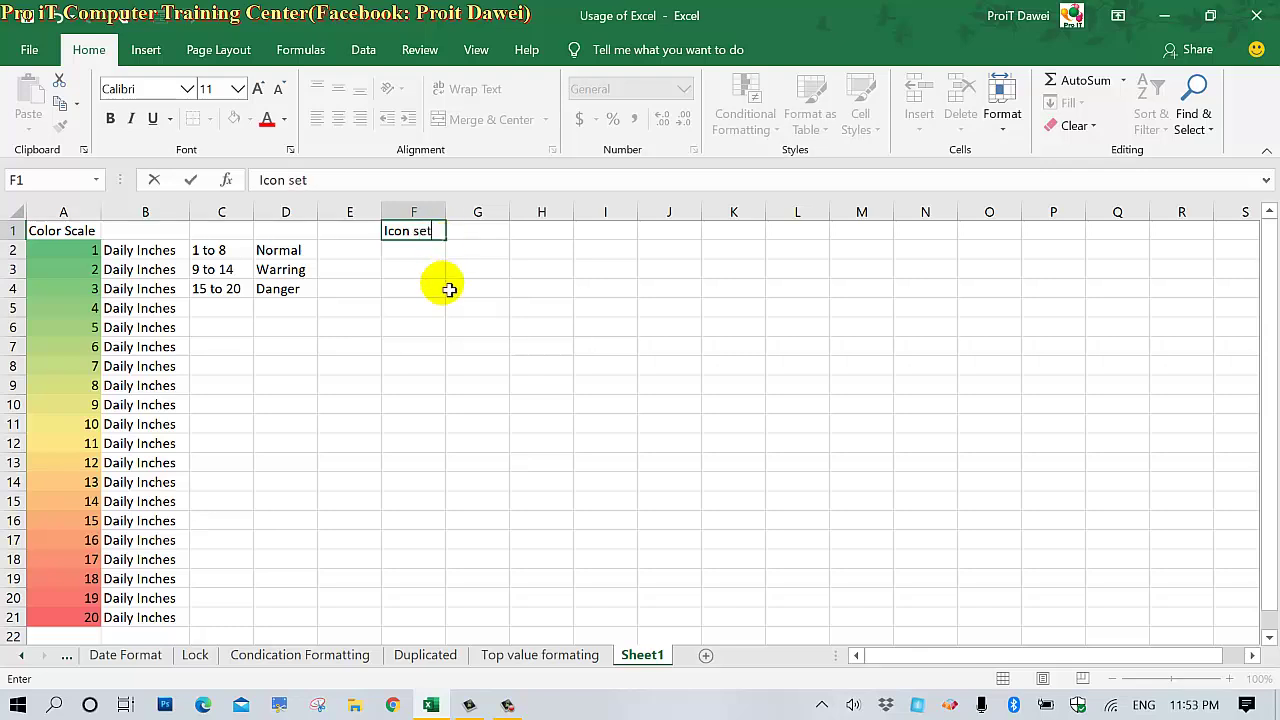
key(Return)
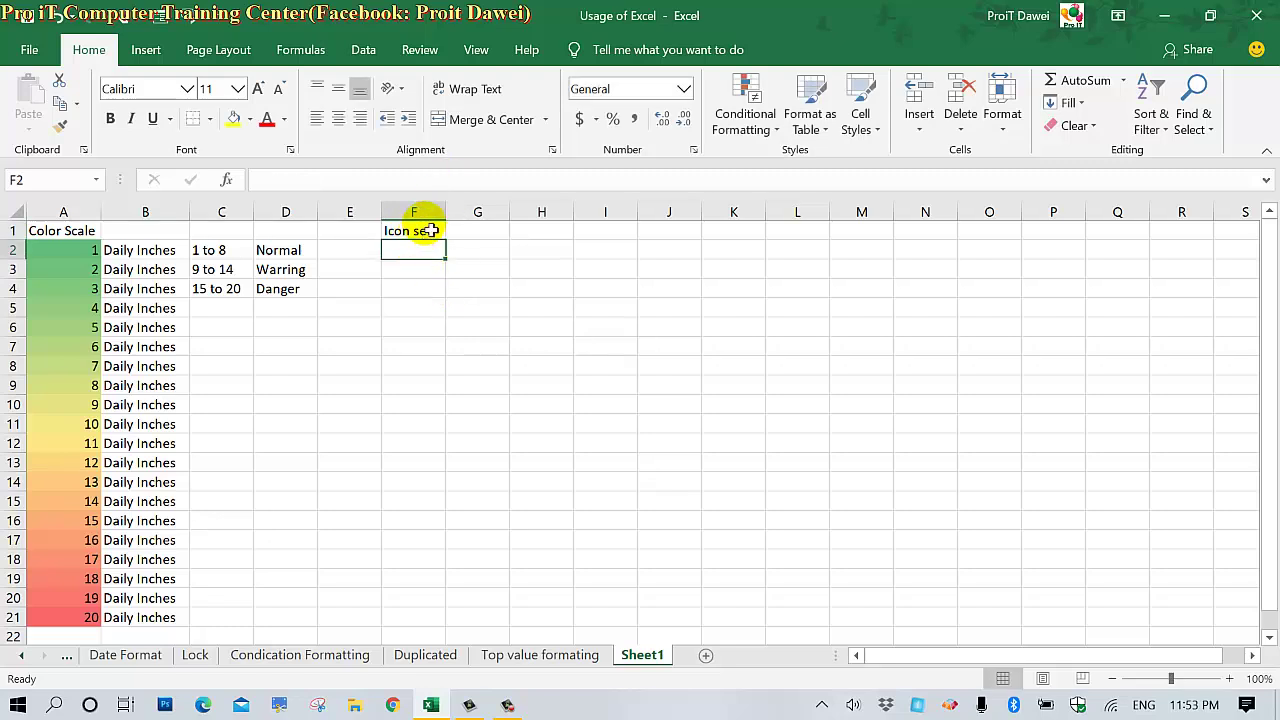
click(418, 228)
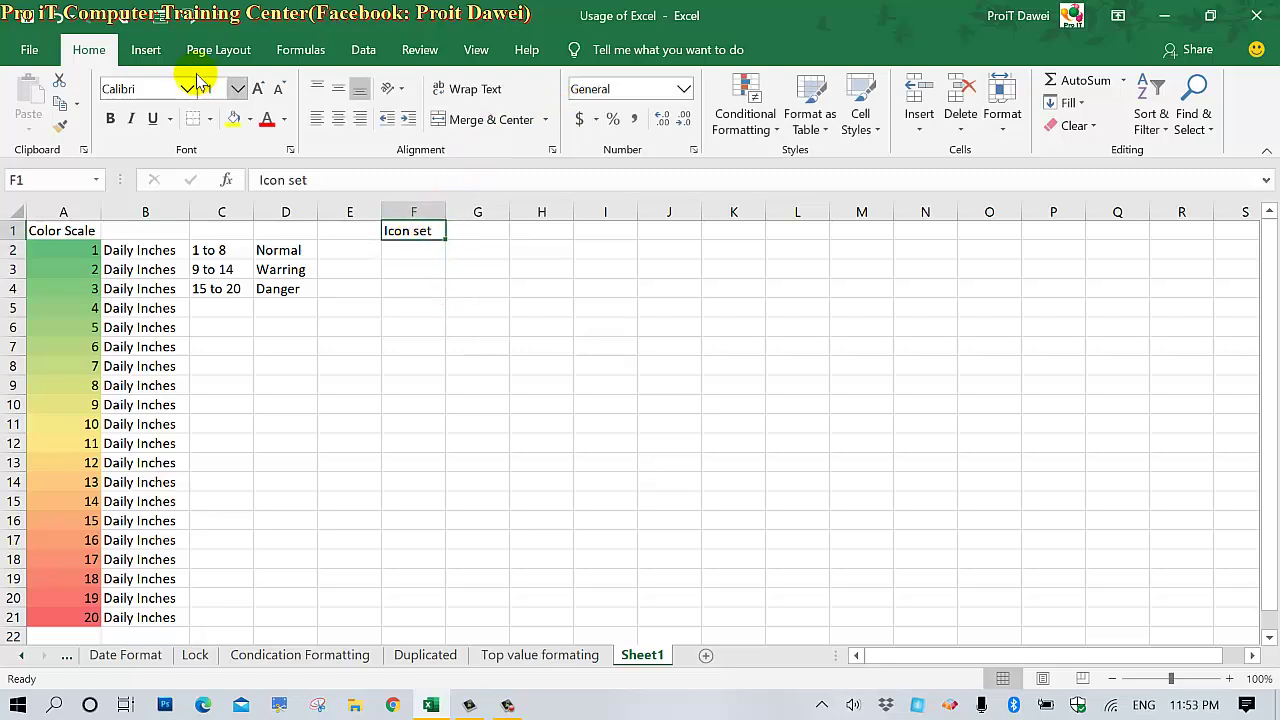
click(760, 132)
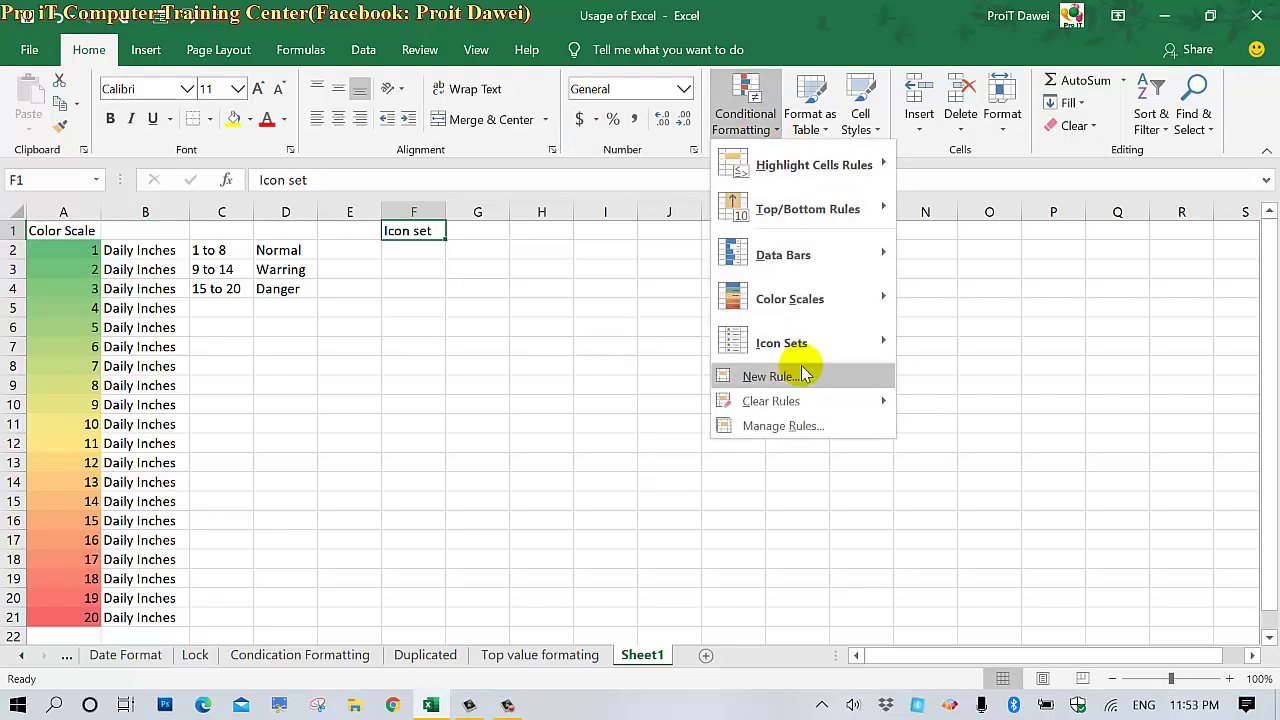
mouse_move(803, 355)
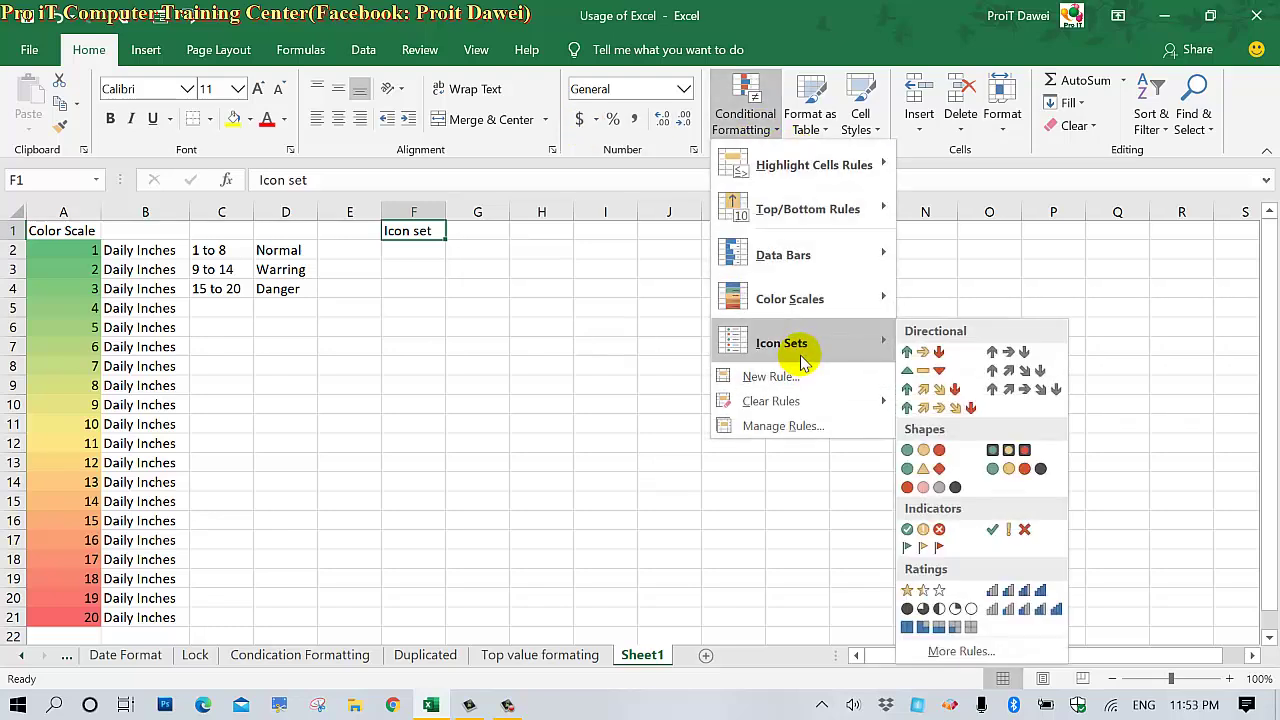
click(443, 230)
double_click(443, 230)
text(s)
key(Return)
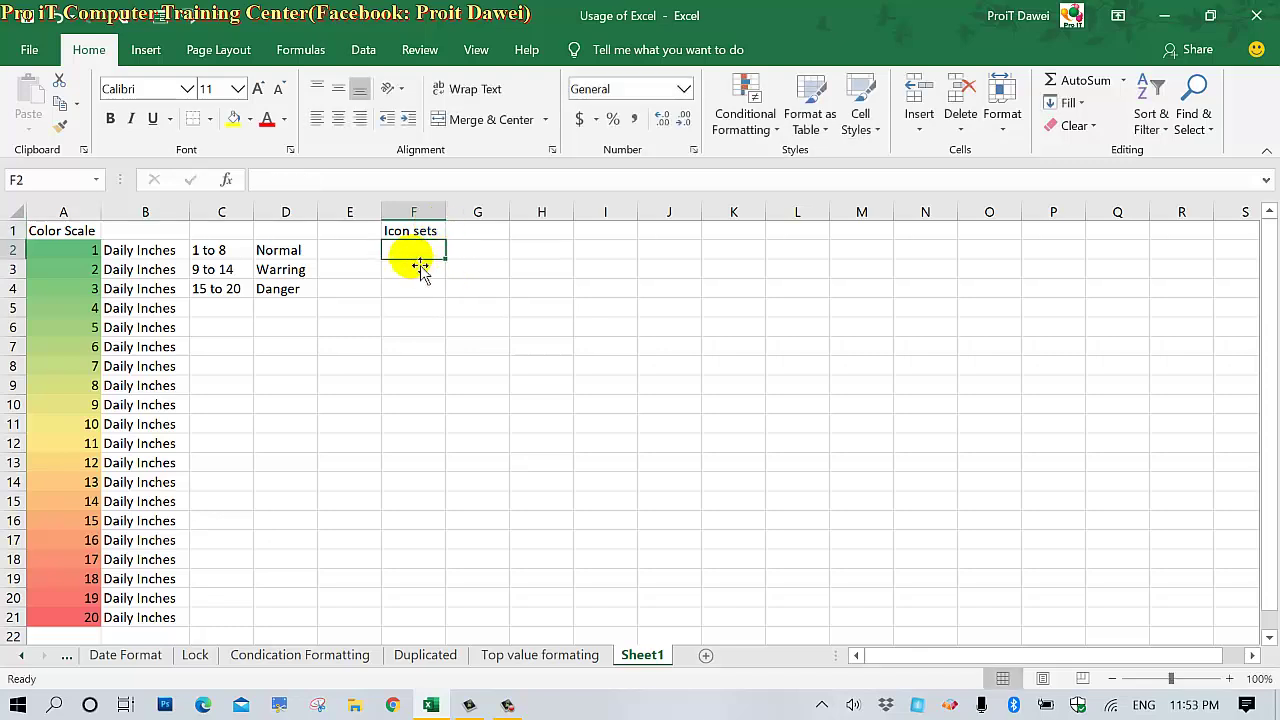
Make the 'Icon sets' and 'Color Scale' headings bold.
click(410, 232)
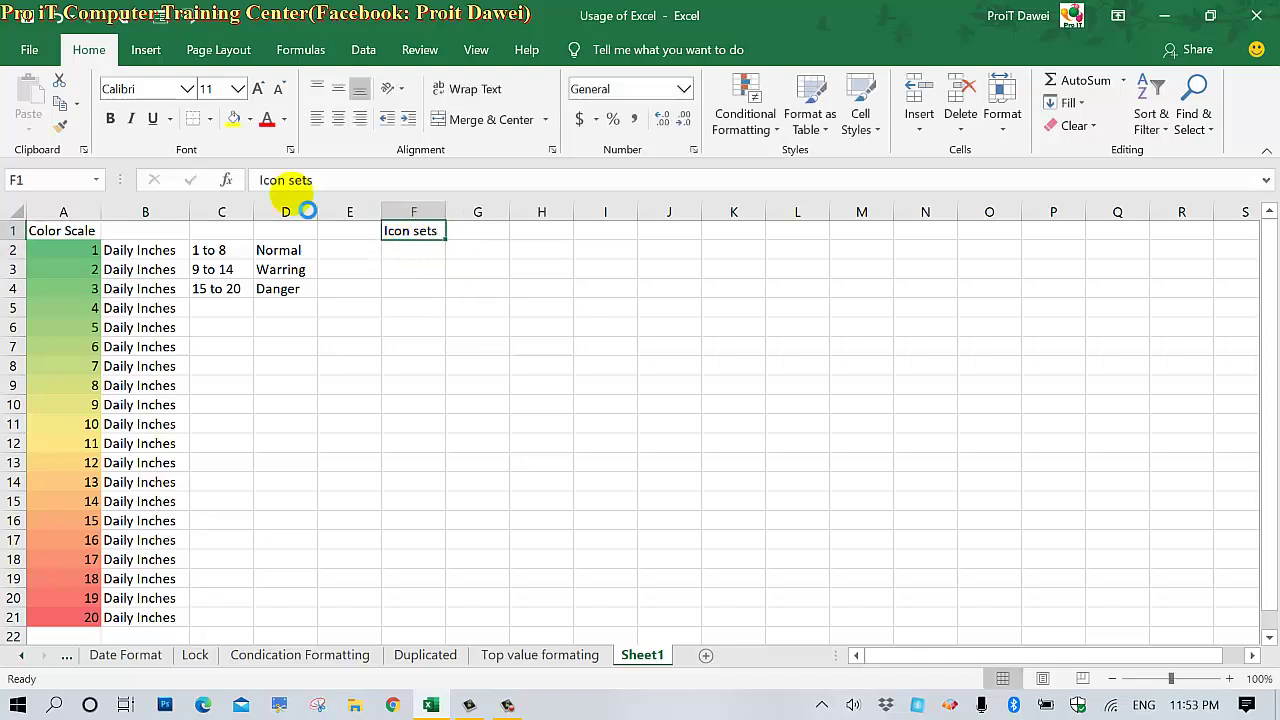
click(60, 230)
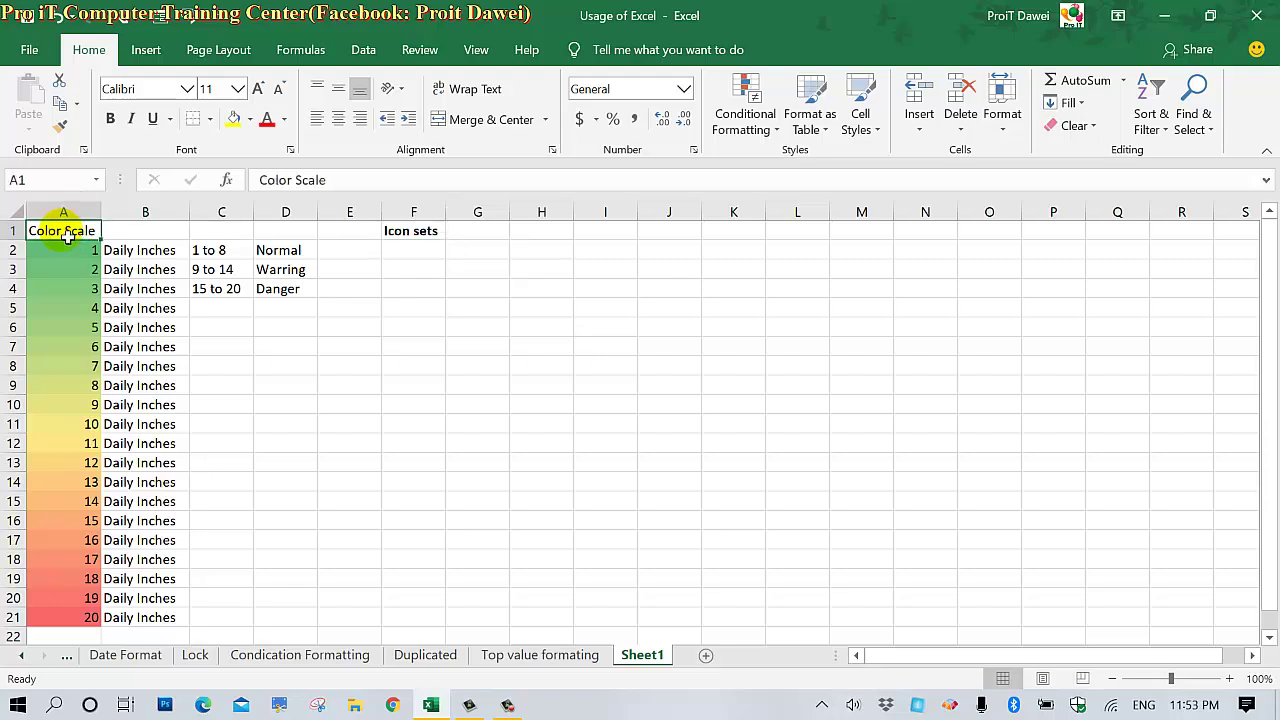
key(ctrl+b)
click(407, 259)
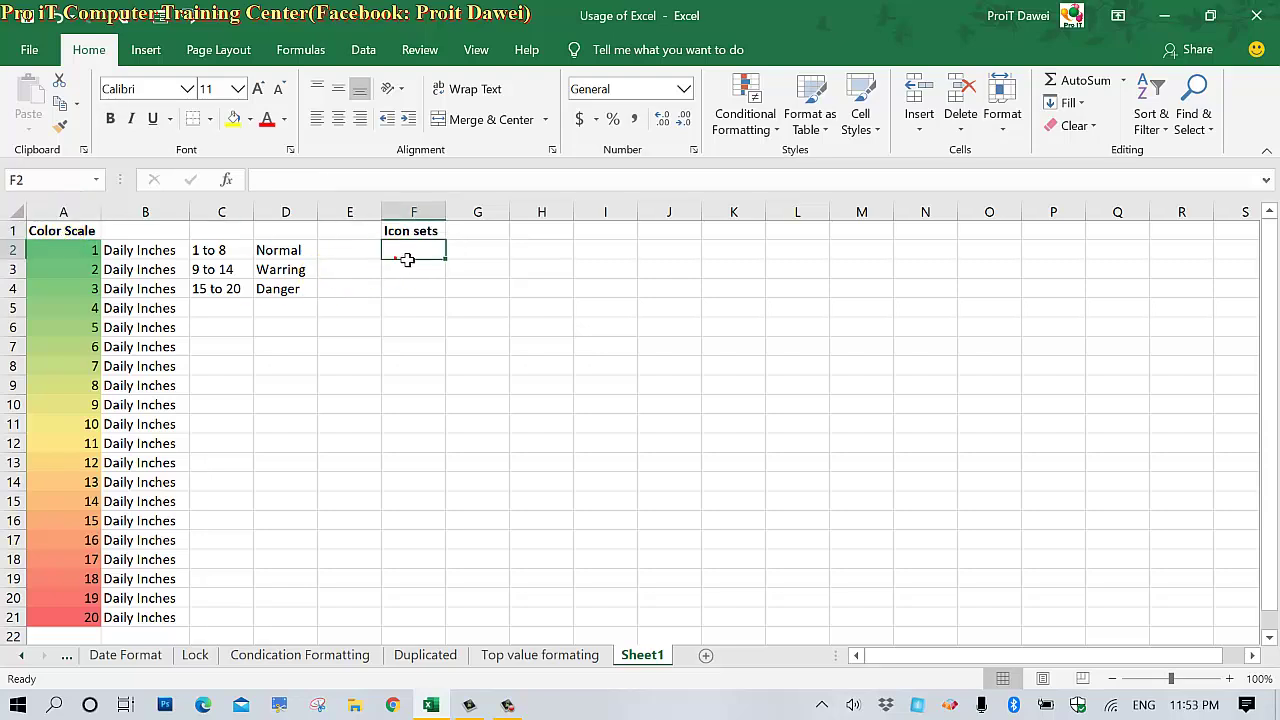
Enter 1 and 2 in F2:F3 and fill the series down to 15 in F16.
text(1)
double_click(414, 268)
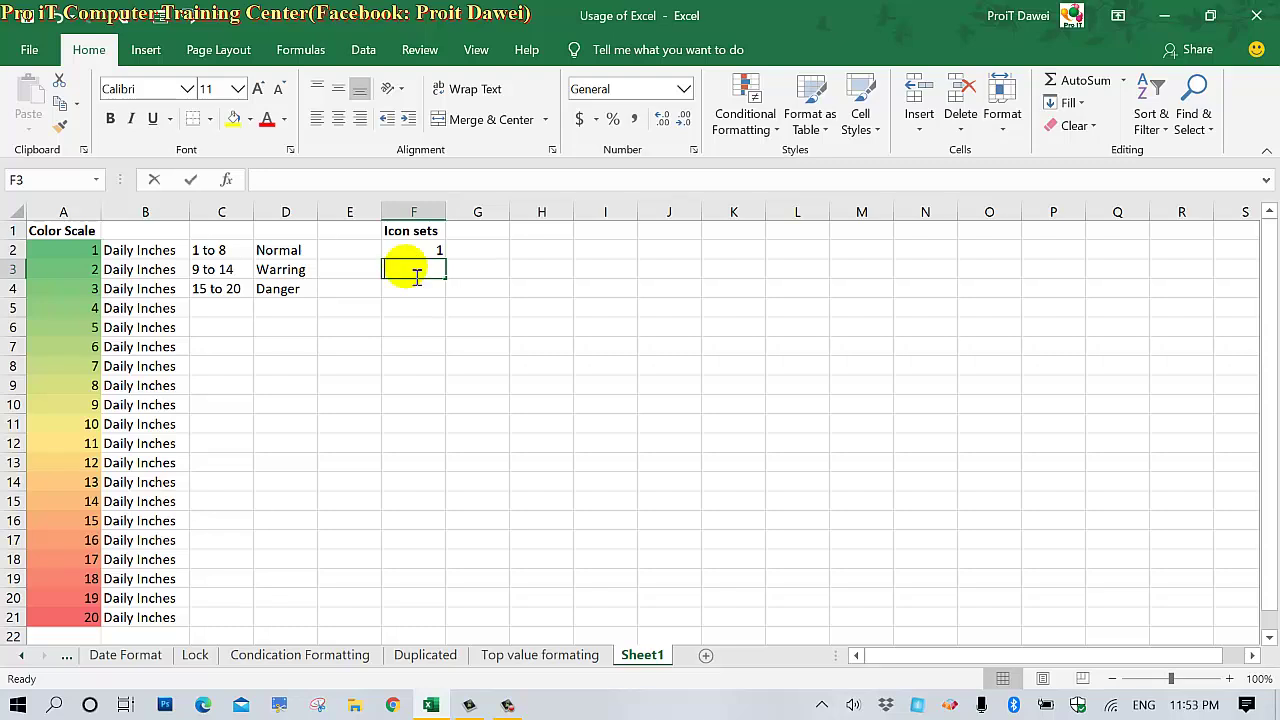
text(2)
key(ctrl+Return)
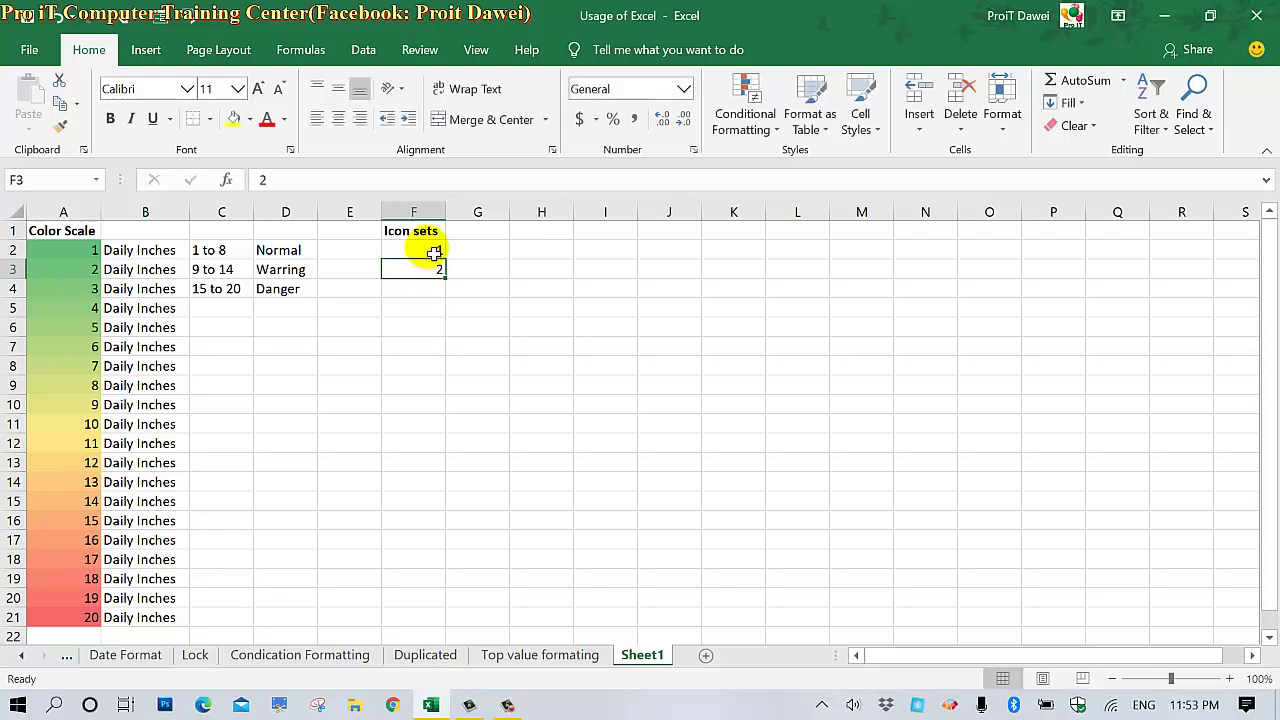
mouse_move(434, 253)
mouse_down()
mouse_move(456, 606)
mouse_move(446, 530)
mouse_up()
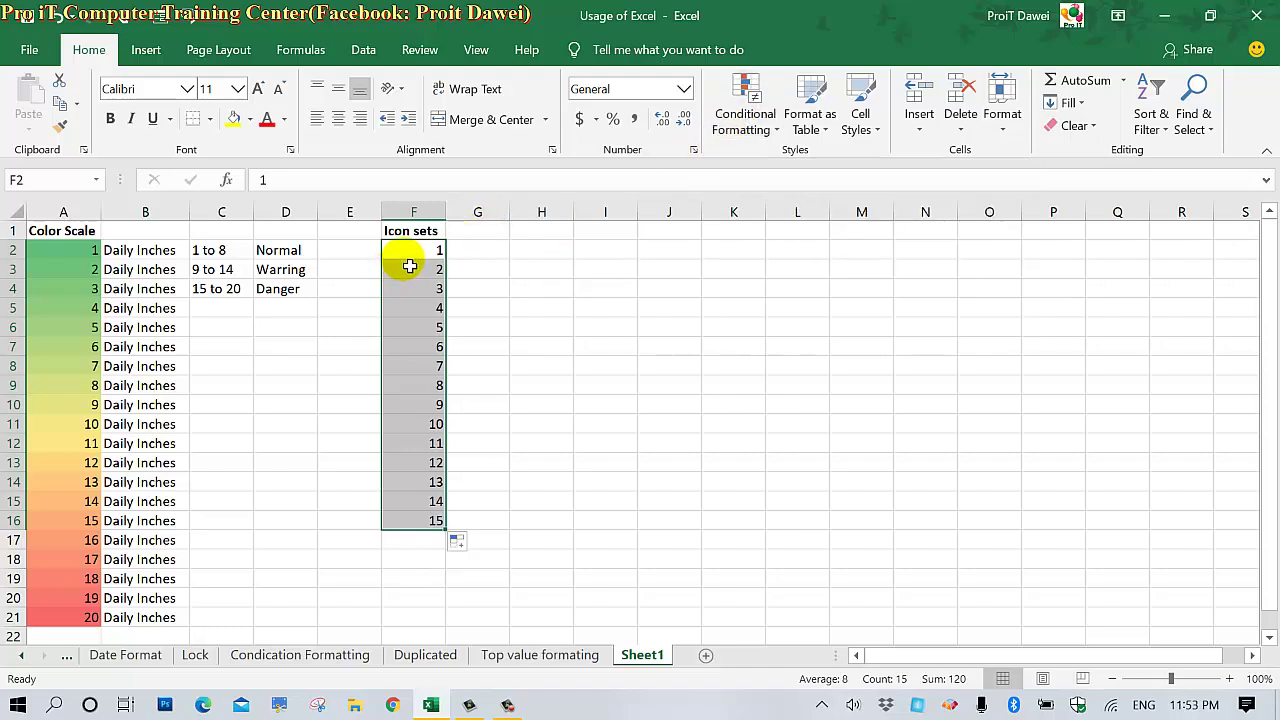
drag(417, 259, 417, 516)
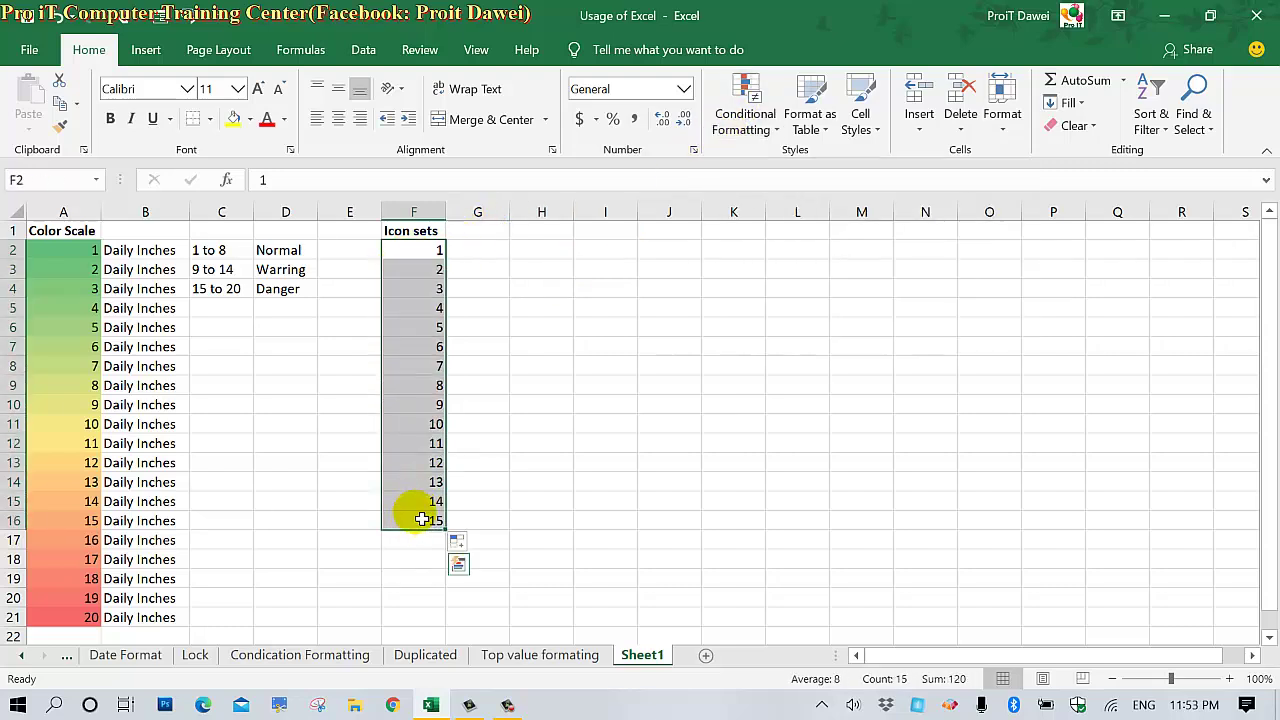
click(746, 120)
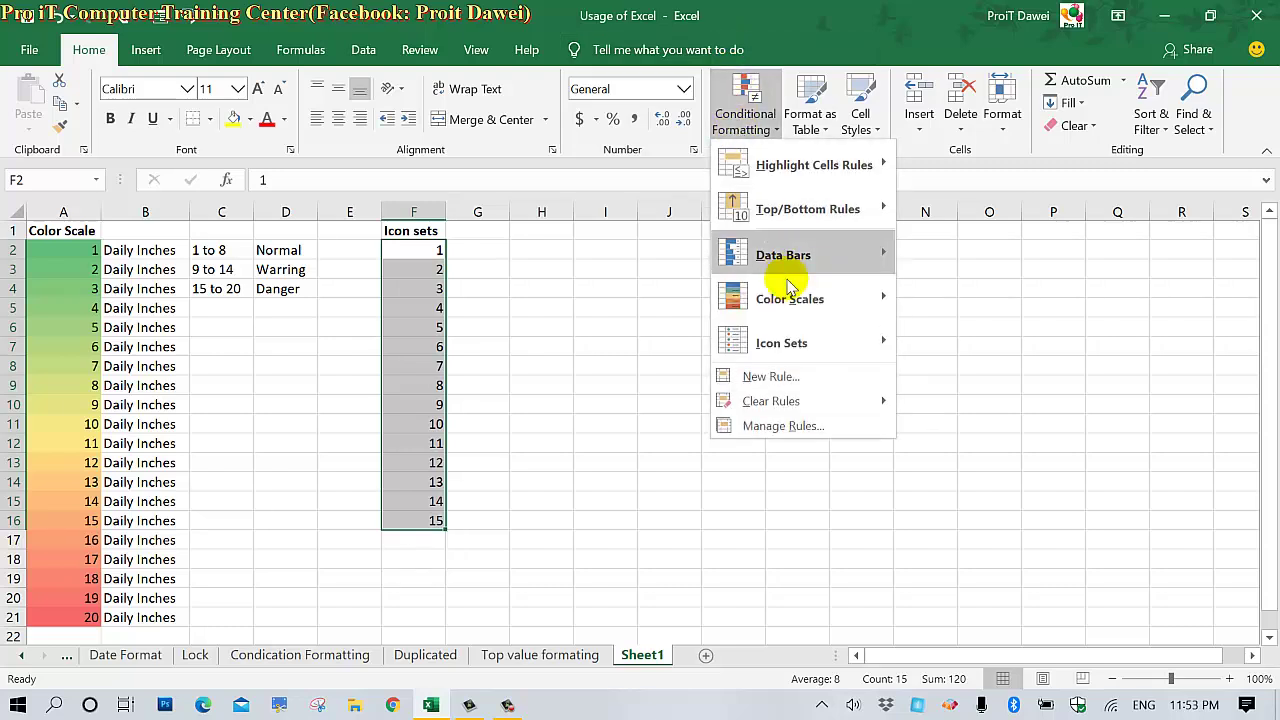
Apply the Directional 3 Arrows (Colored) icon set to F2:F16.
mouse_move(810, 344)
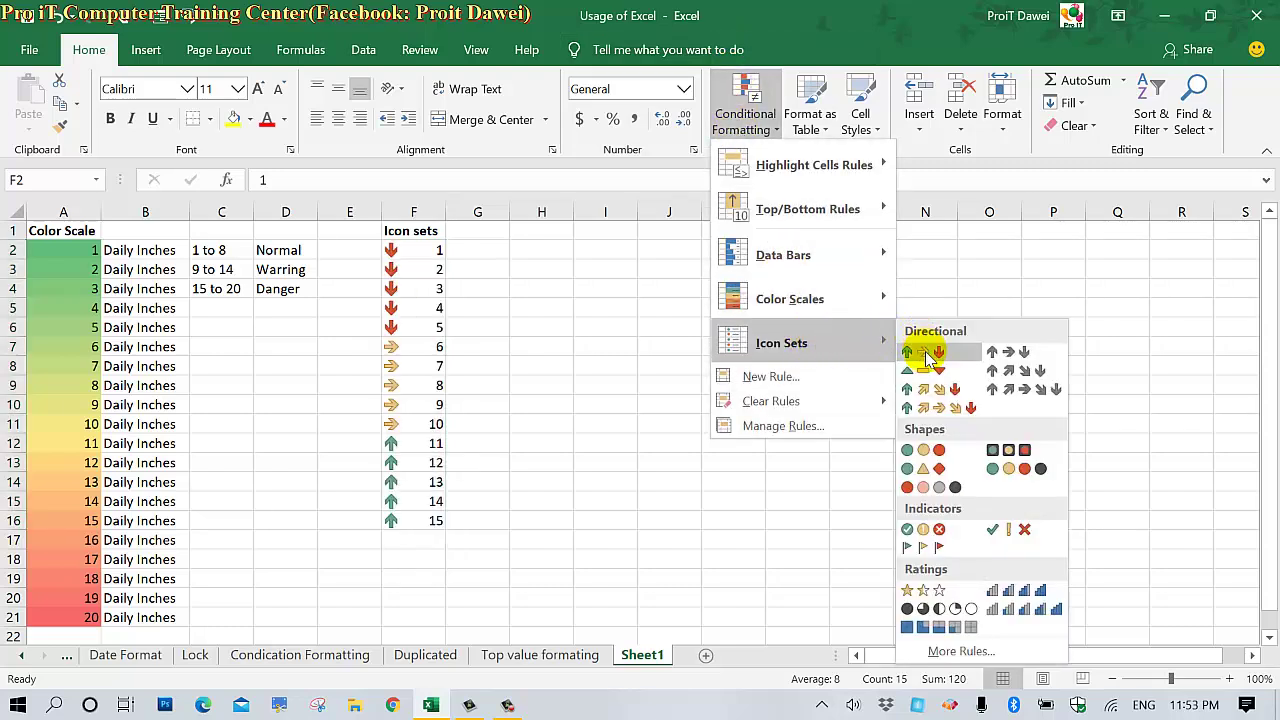
click(928, 352)
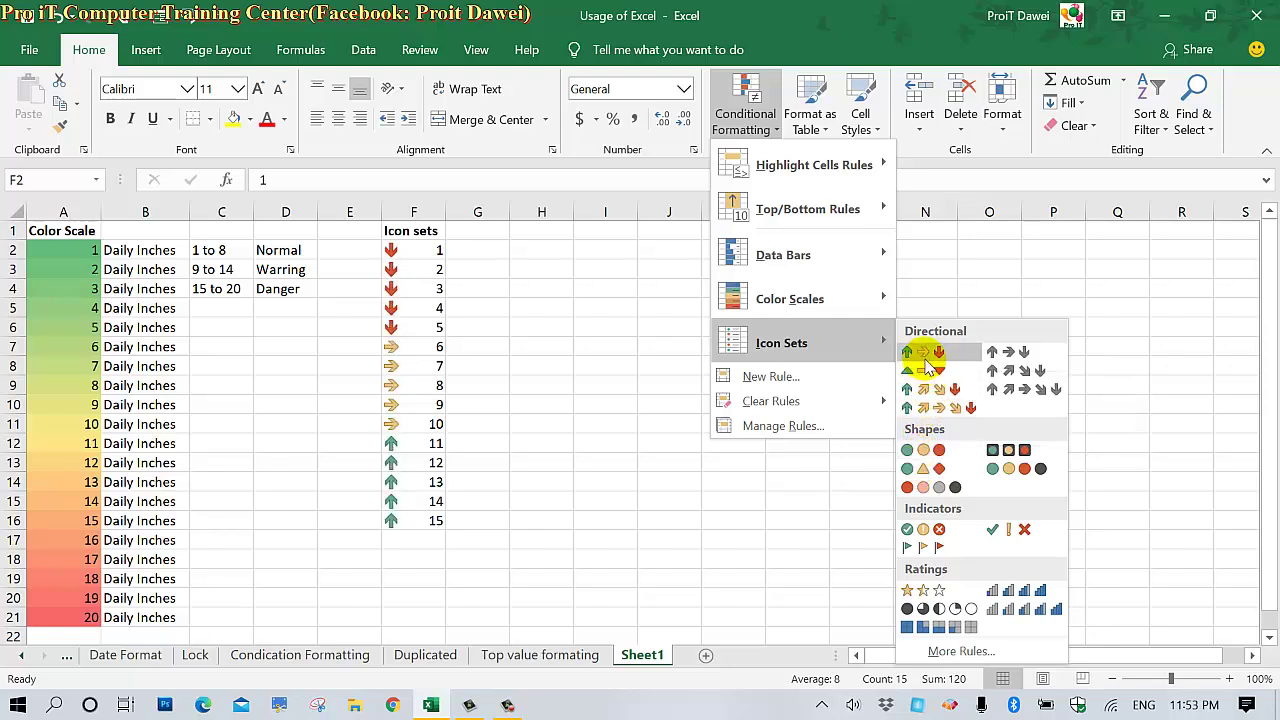
click(925, 358)
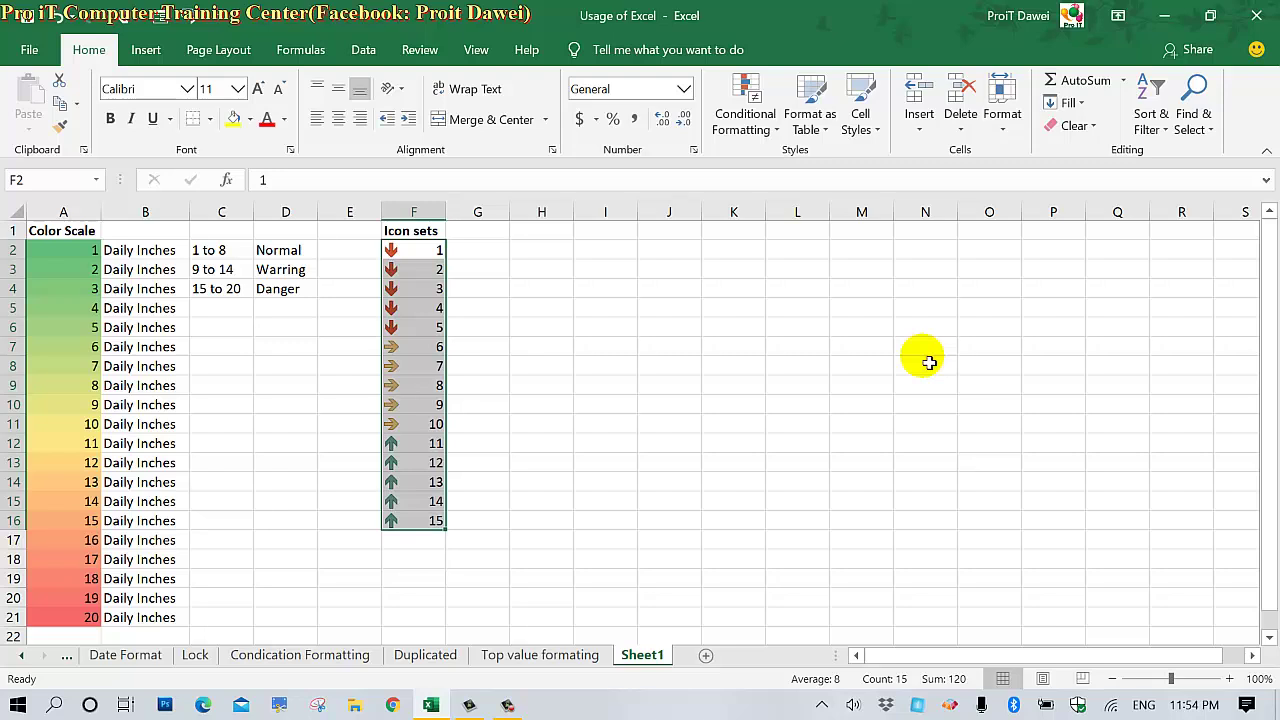
click(603, 254)
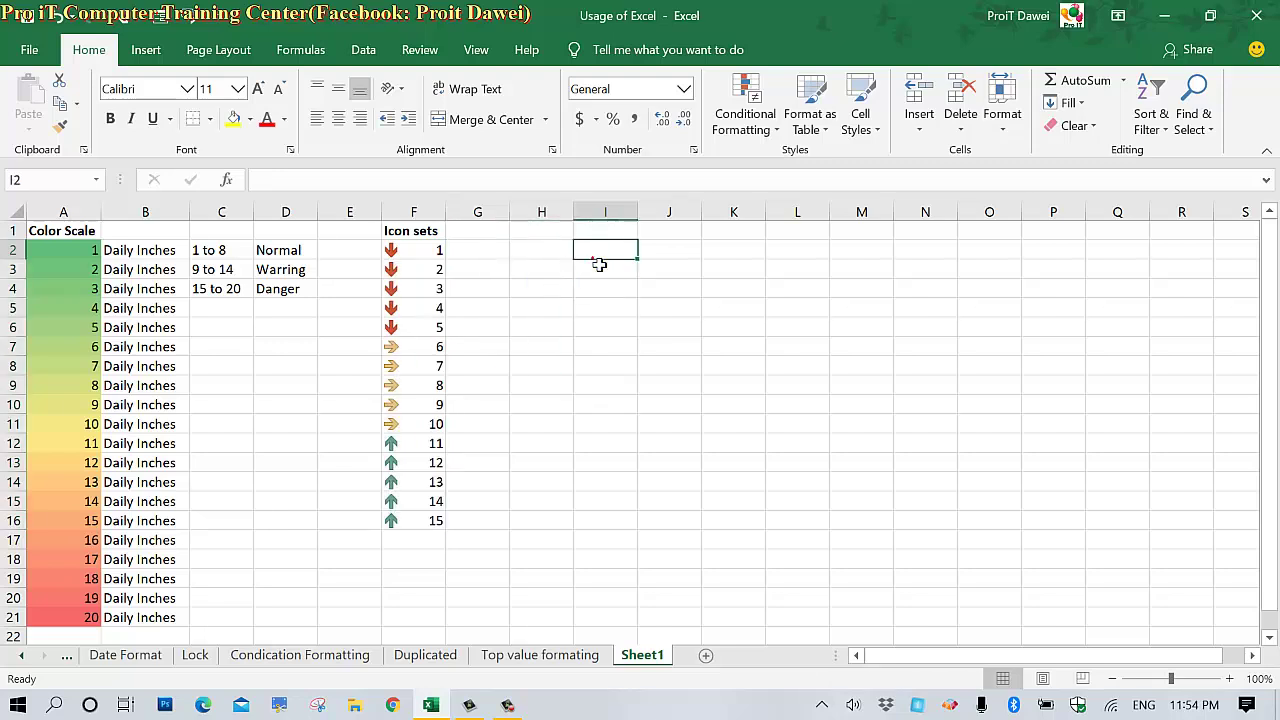
click(601, 268)
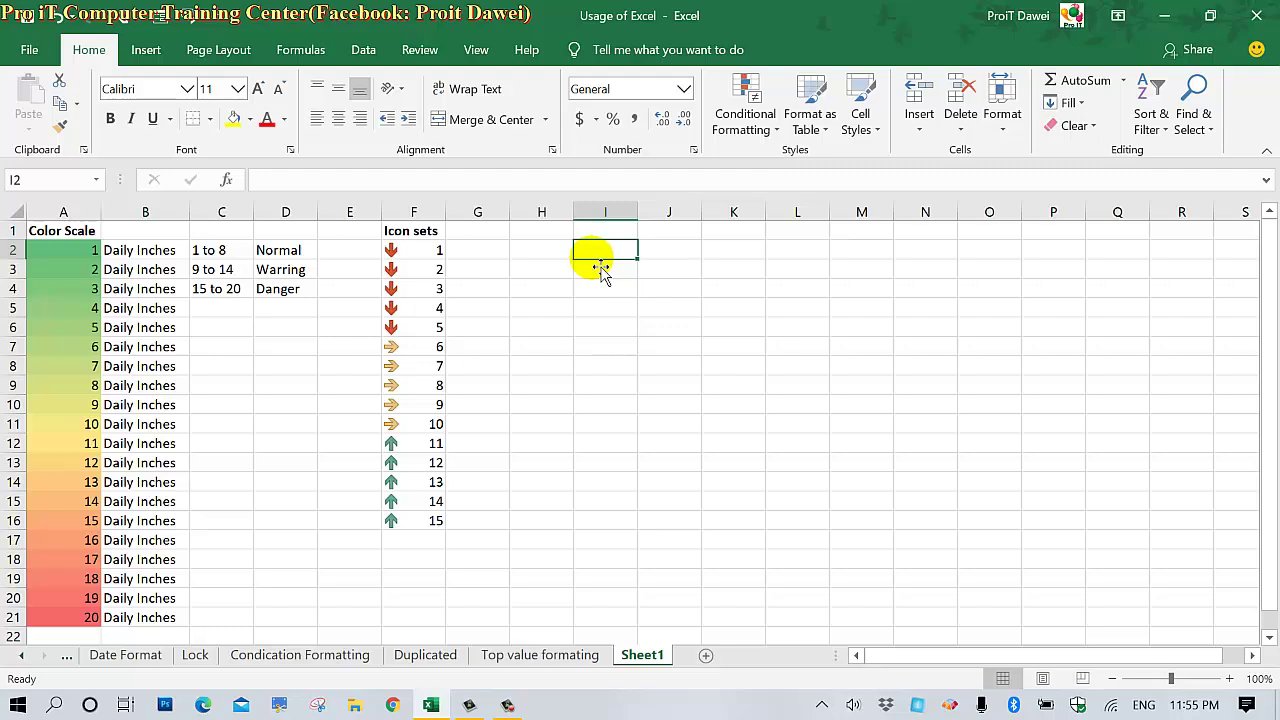
drag(434, 252, 440, 326)
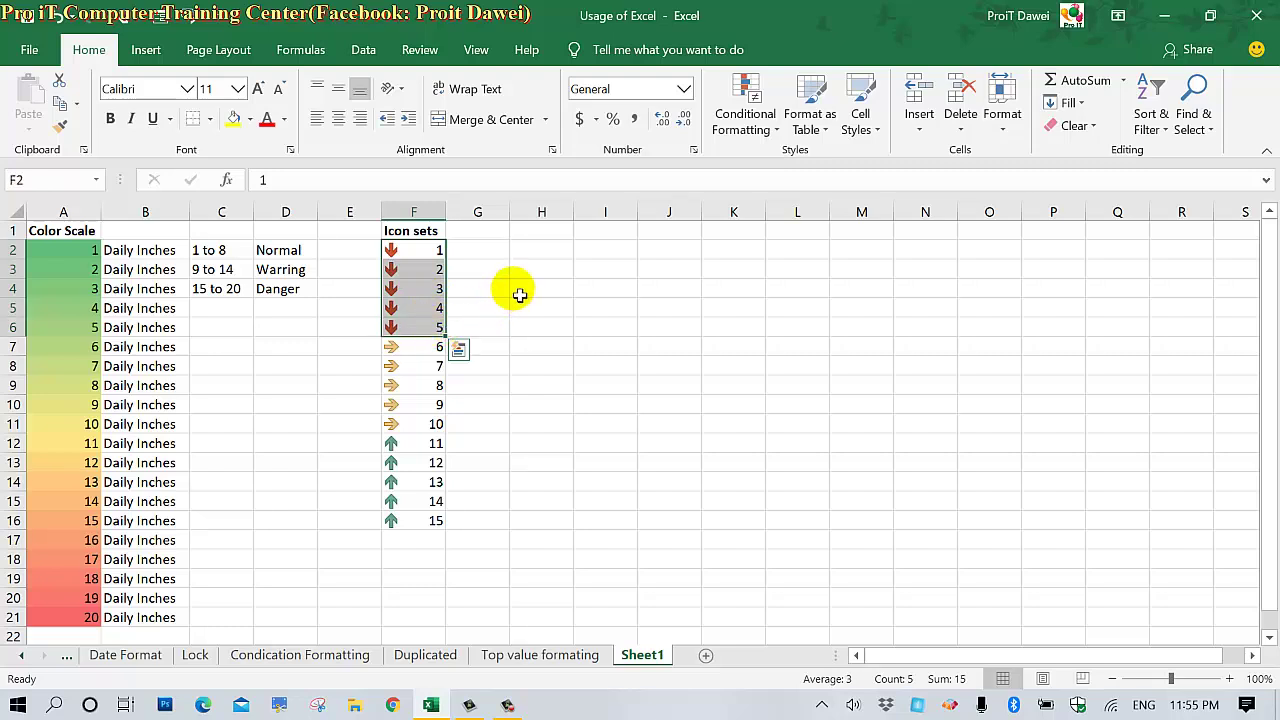
Enter the range '1 to 5' in G2 with the label 'no good' in H2.
click(503, 254)
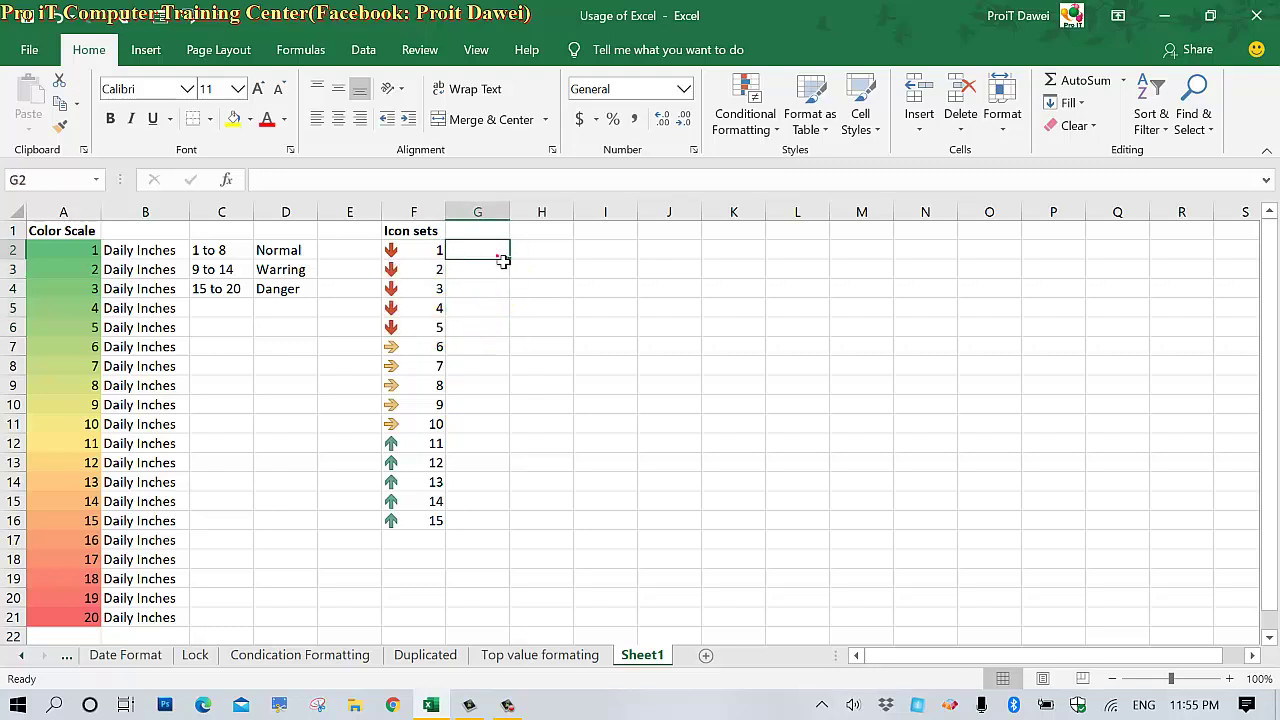
text(it)
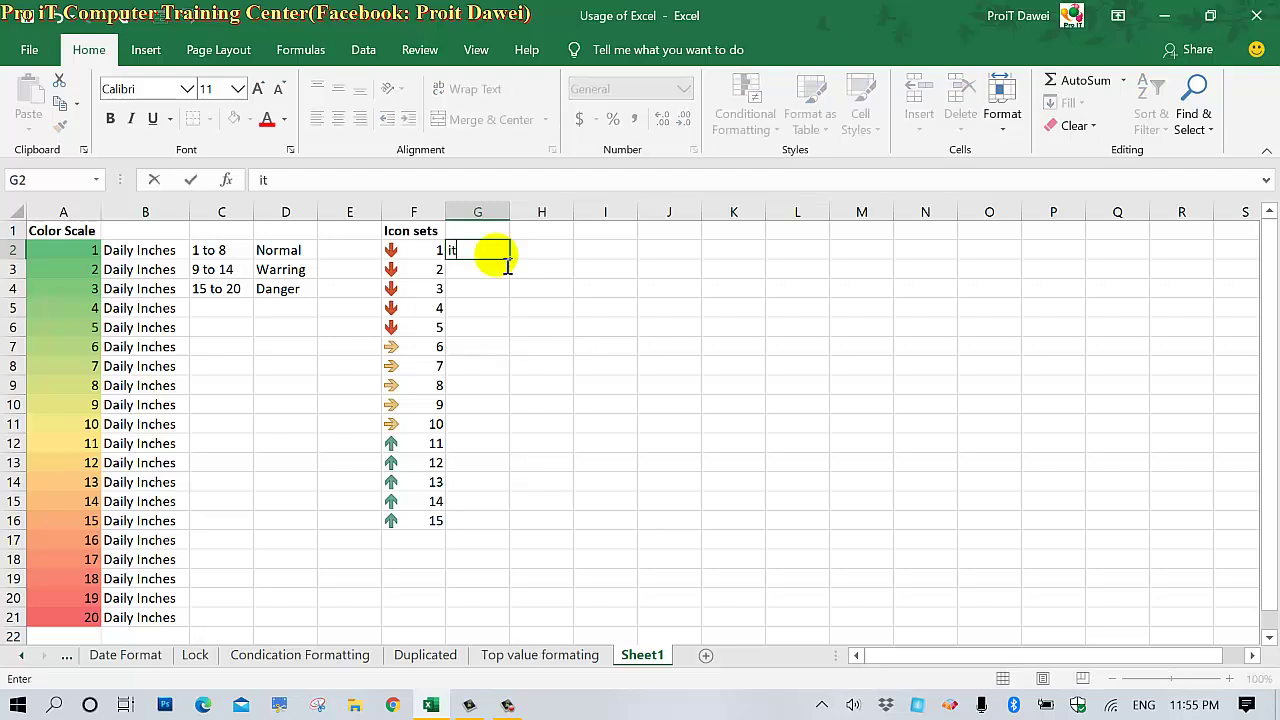
key(BackSpace)
text(1)
text( to)
text( 5)
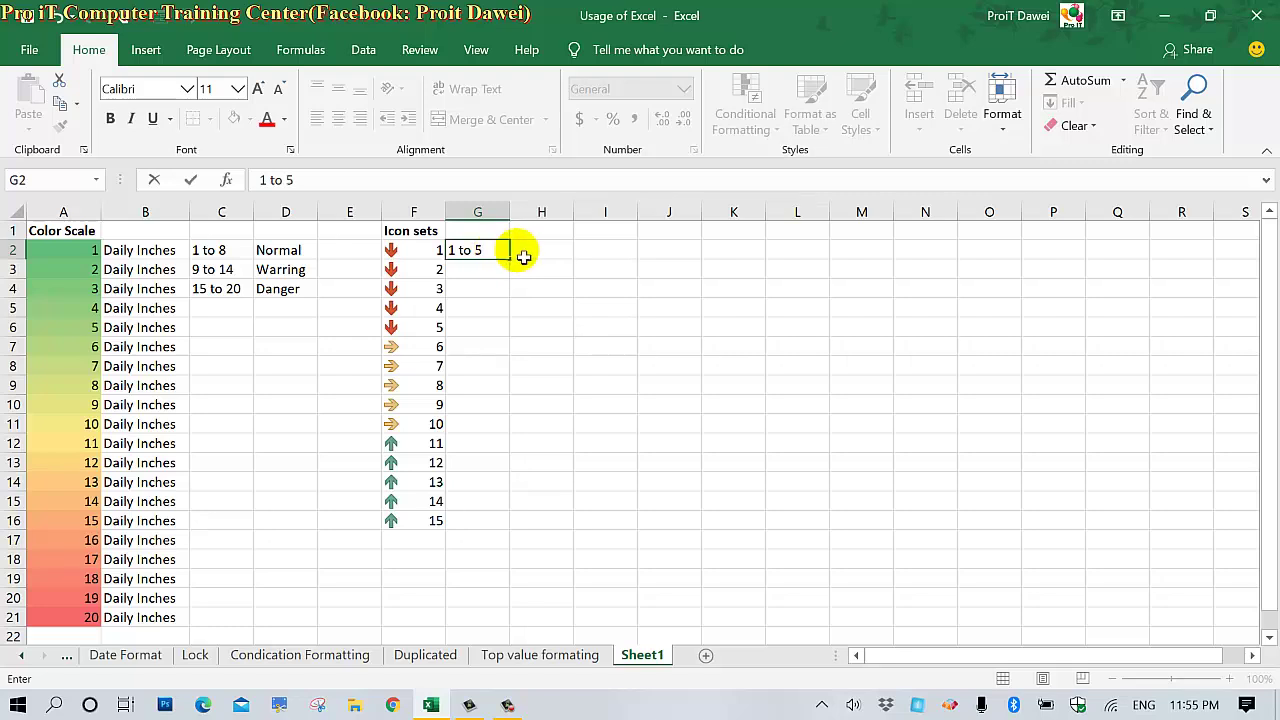
click(530, 257)
click(480, 251)
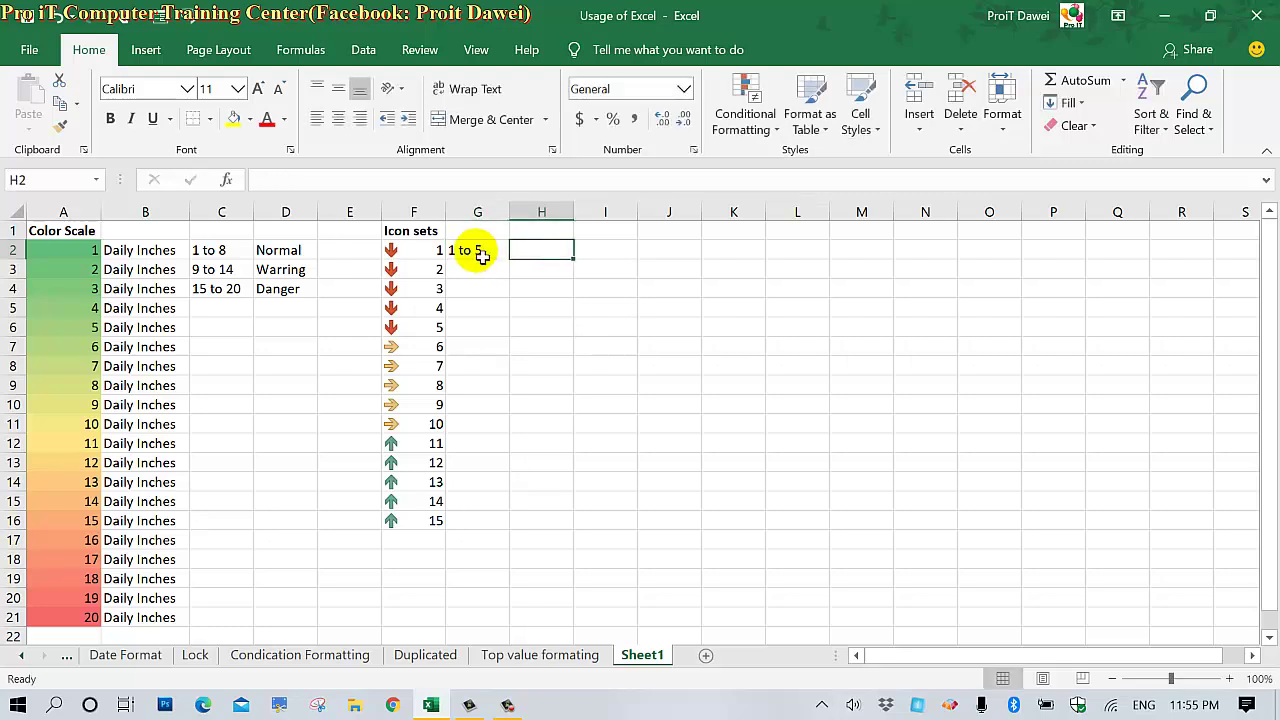
click(537, 266)
click(540, 257)
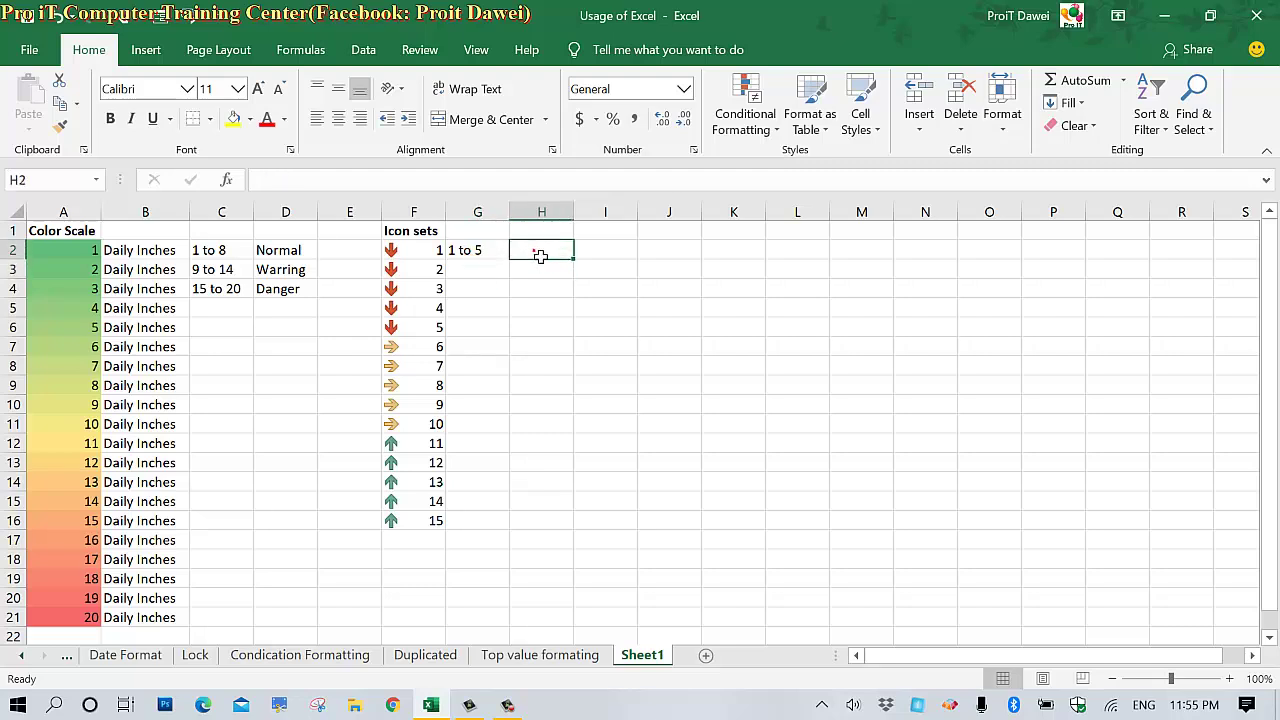
double_click(540, 257)
text(Bo)
key(BackSpace)
key(BackSpace)
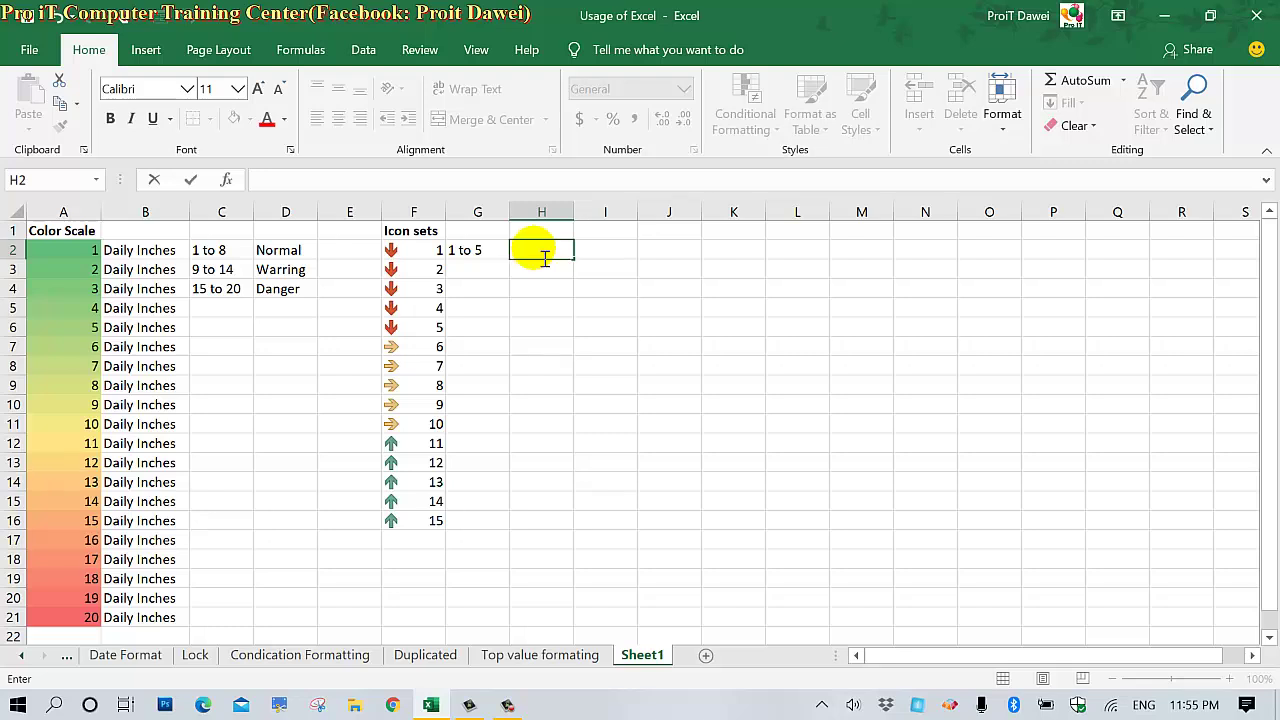
text(no g)
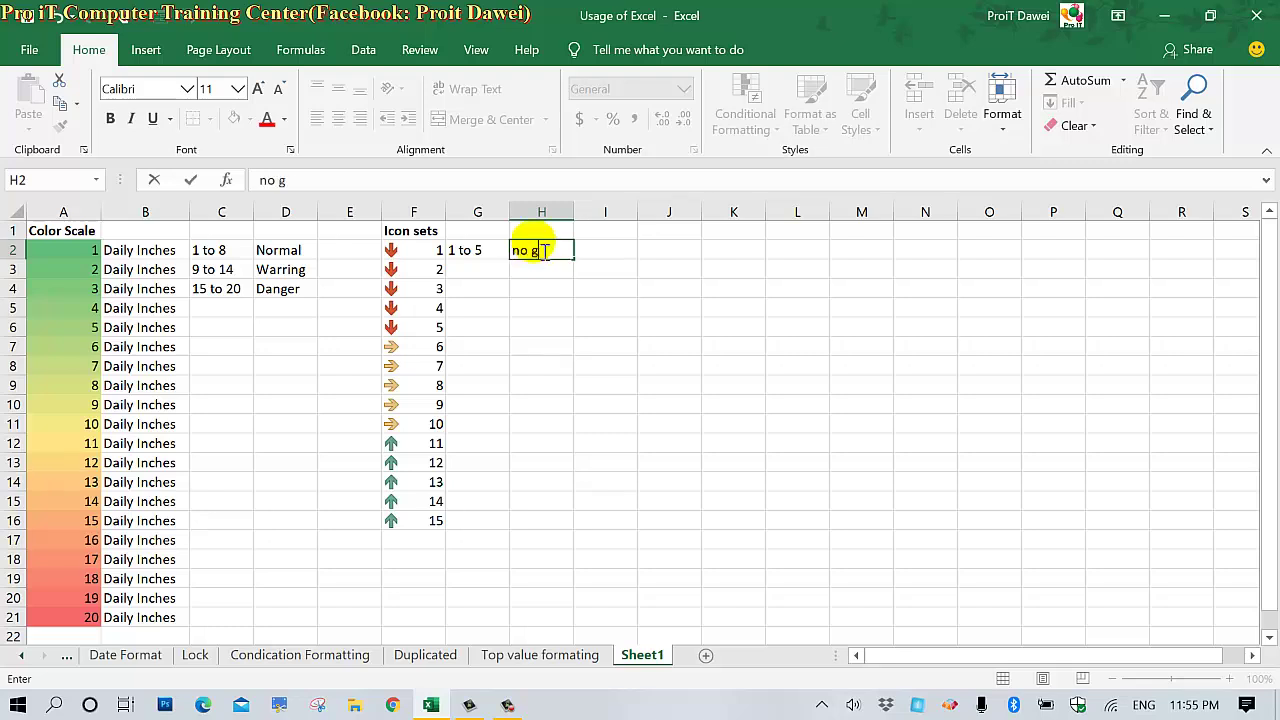
text(ood)
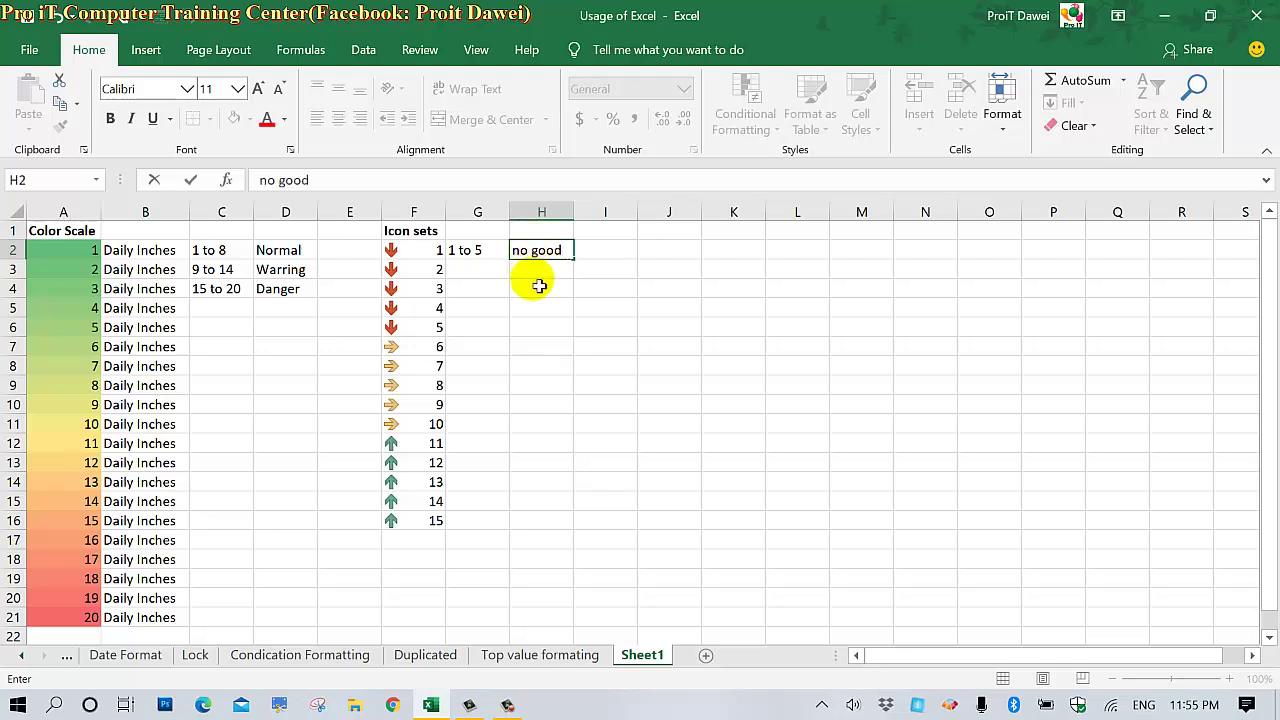
click(543, 286)
Enter the range '6 to 10' in G3 with the label 'Normal' in H3.
click(496, 272)
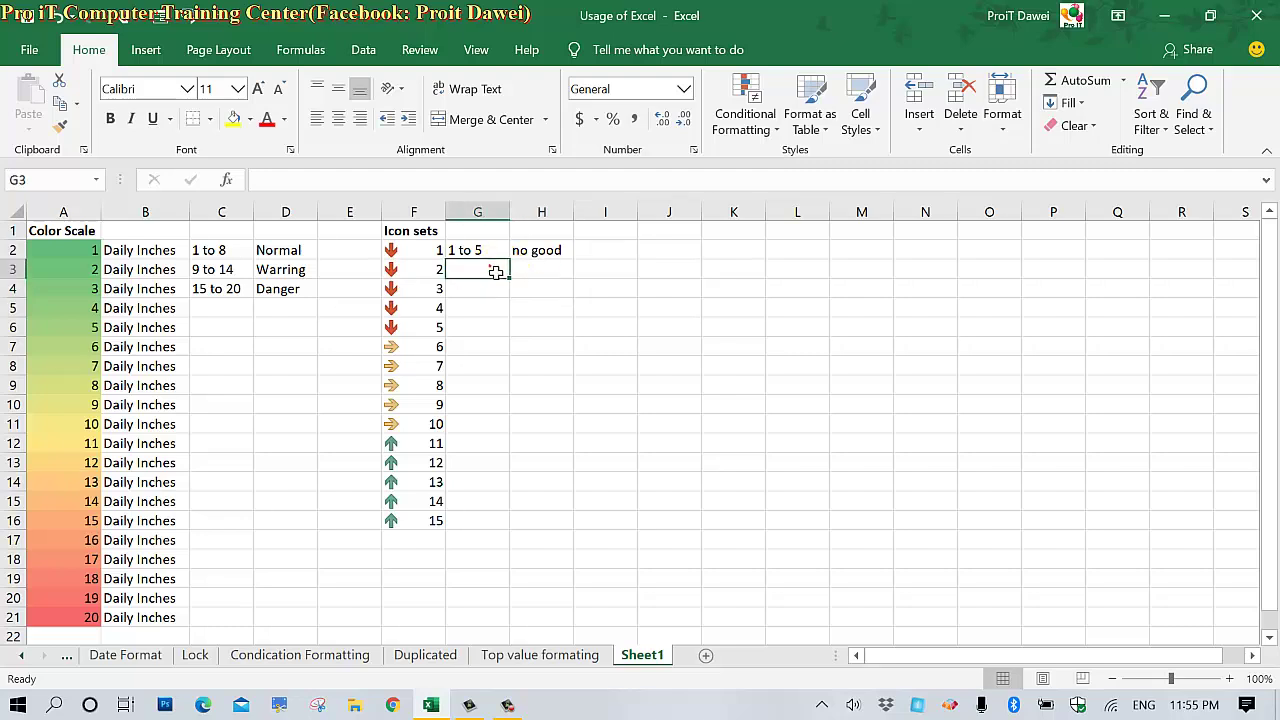
text(6)
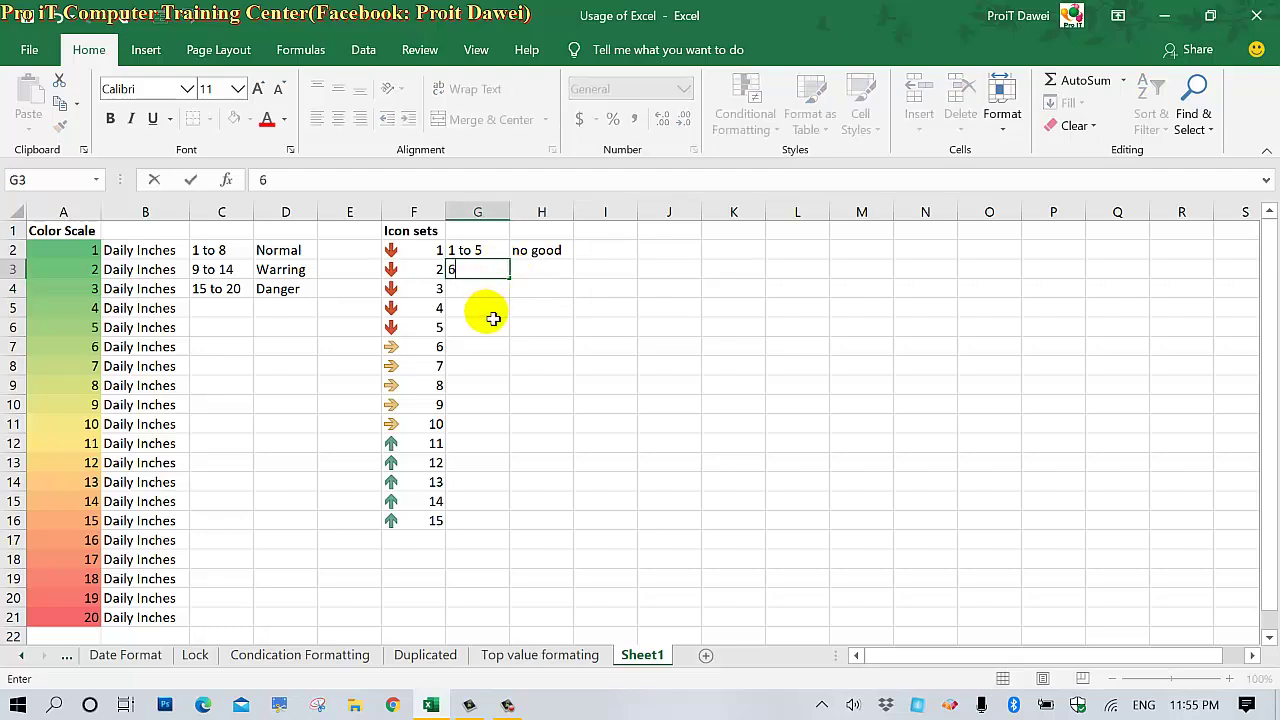
text( to )
text(1)
text(0)
click(557, 271)
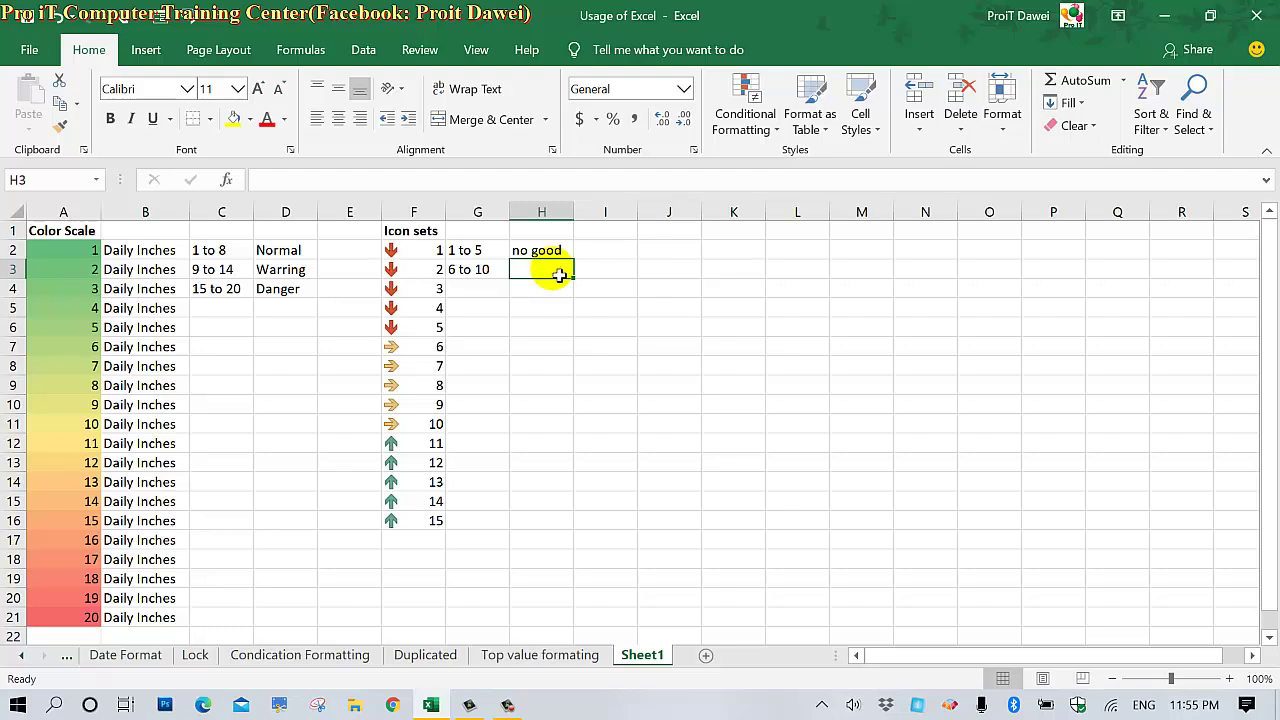
text(Normal)
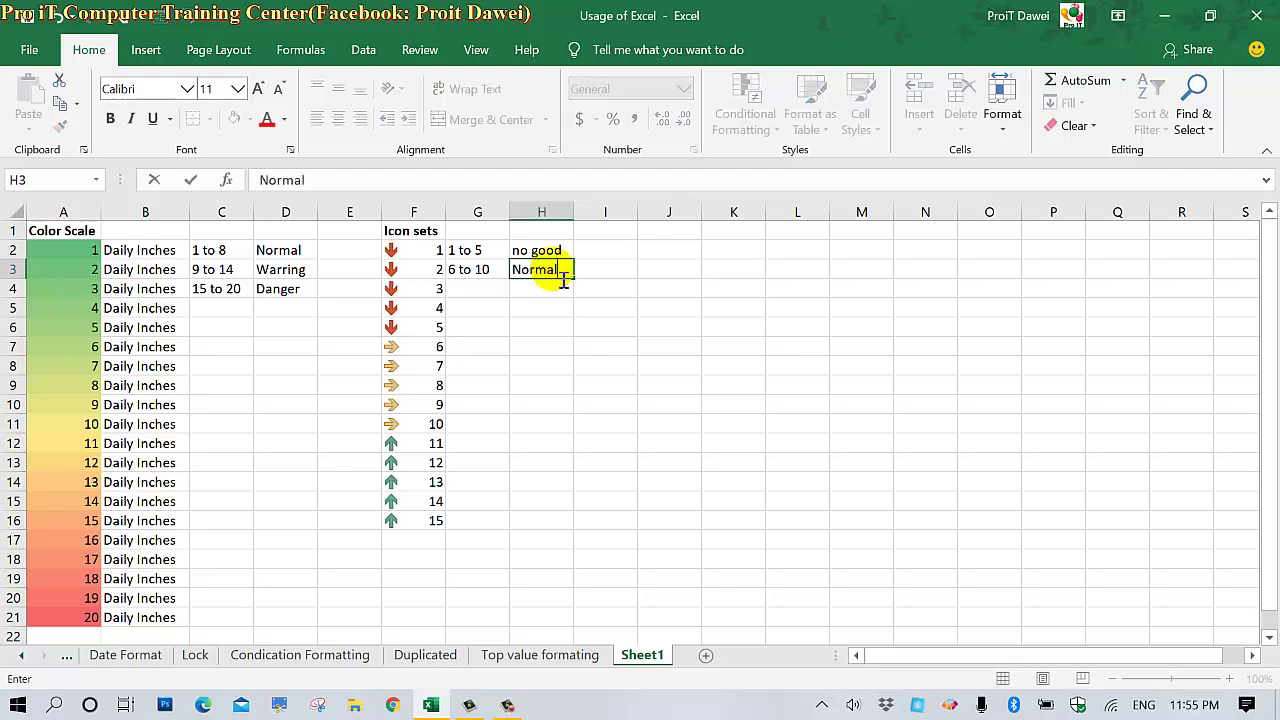
click(475, 294)
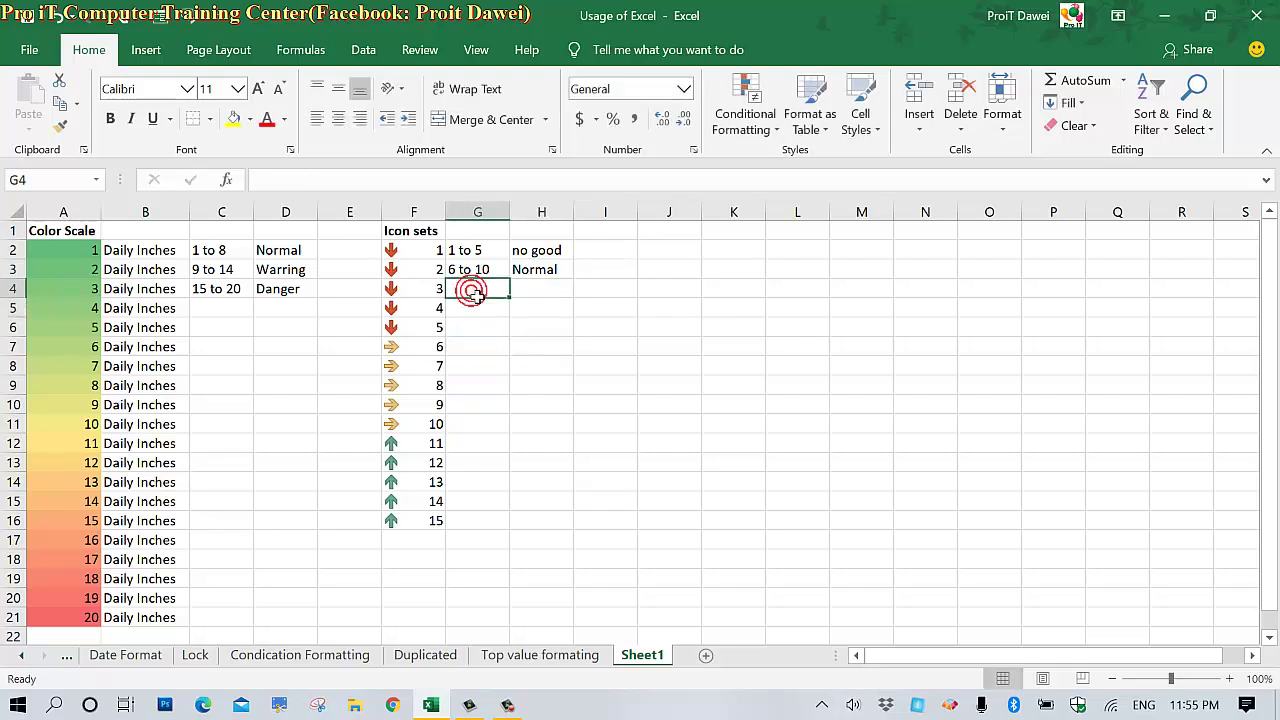
Enter the range '11 to 15' in G4 with the label 'good' in H4.
text(11 to)
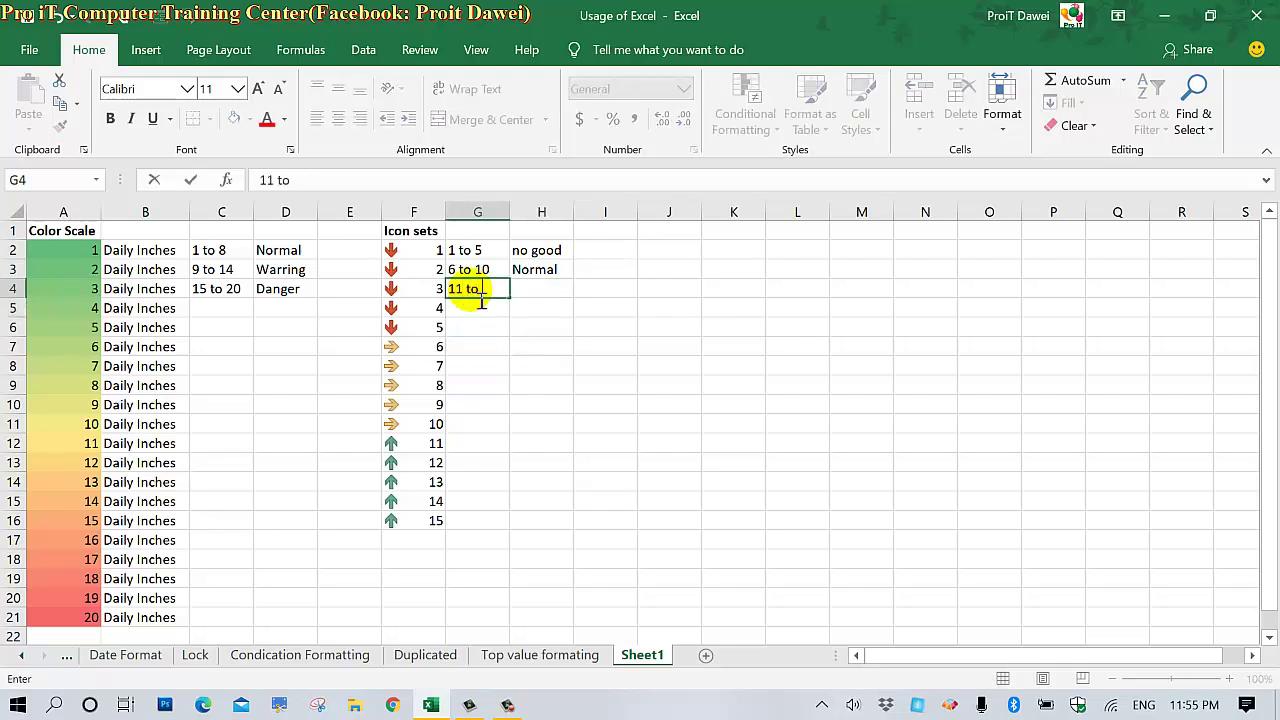
text( 15)
click(551, 292)
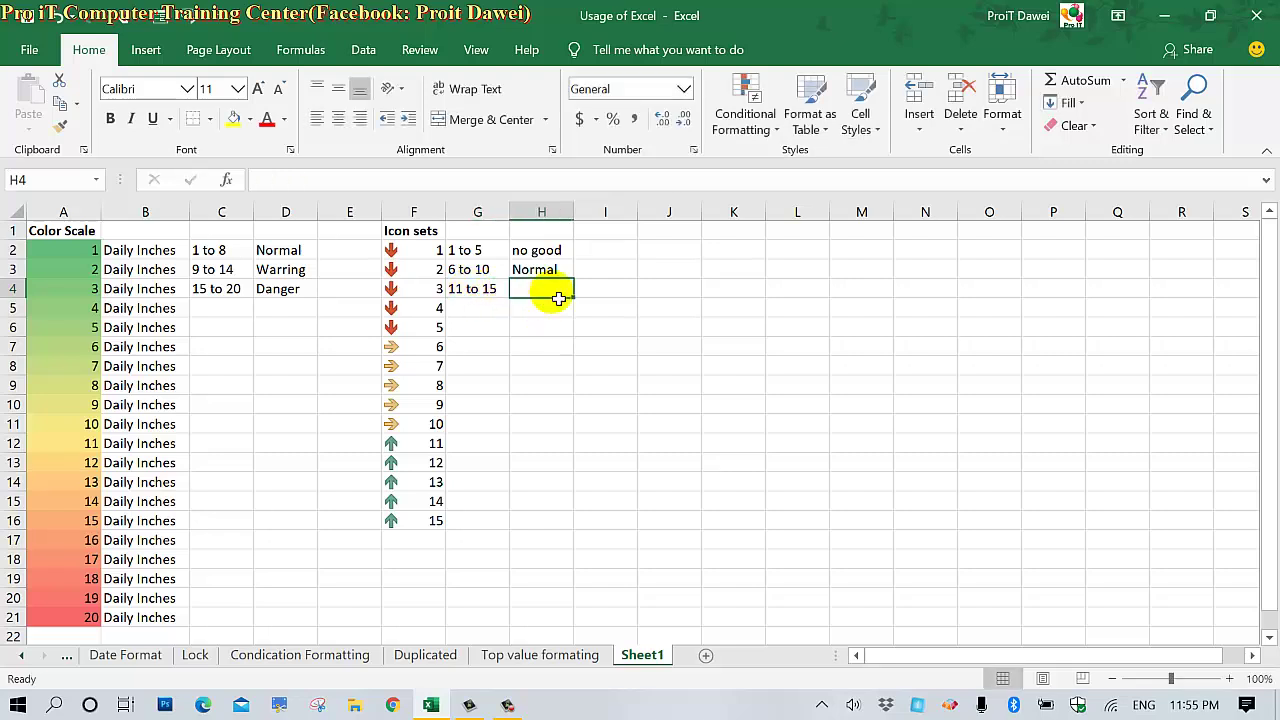
text(good)
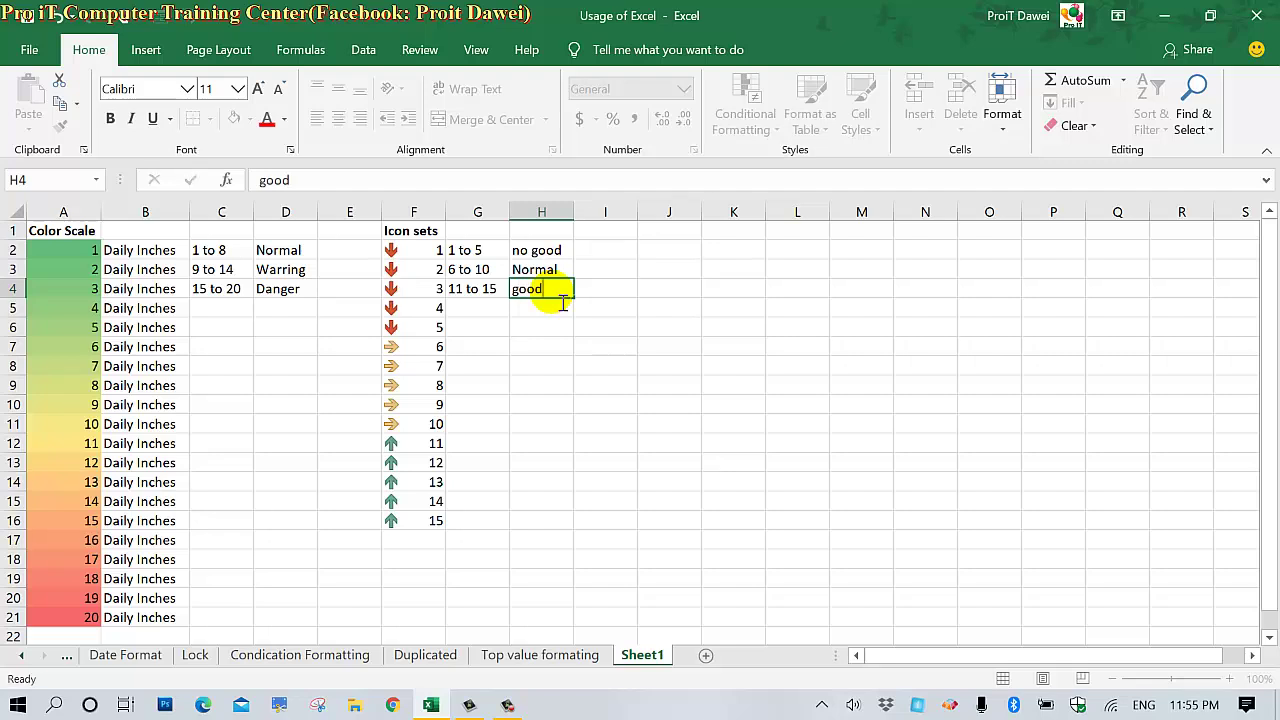
key(Return)
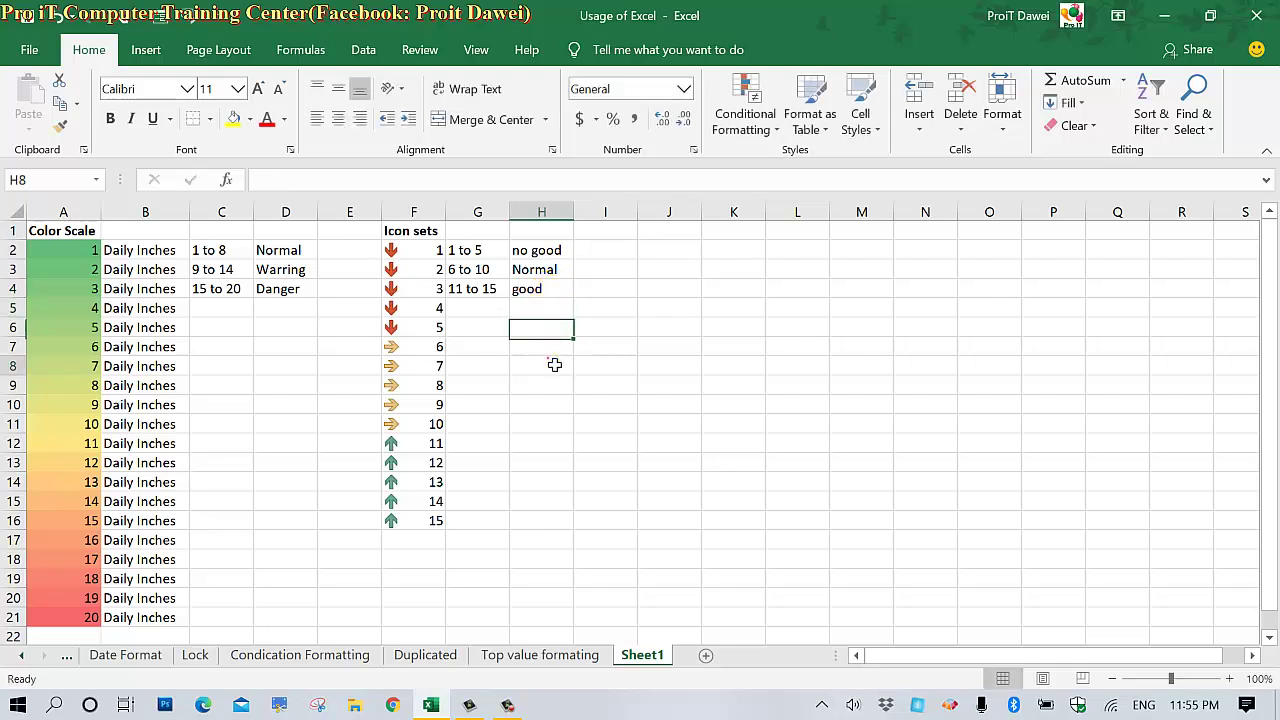
click(558, 368)
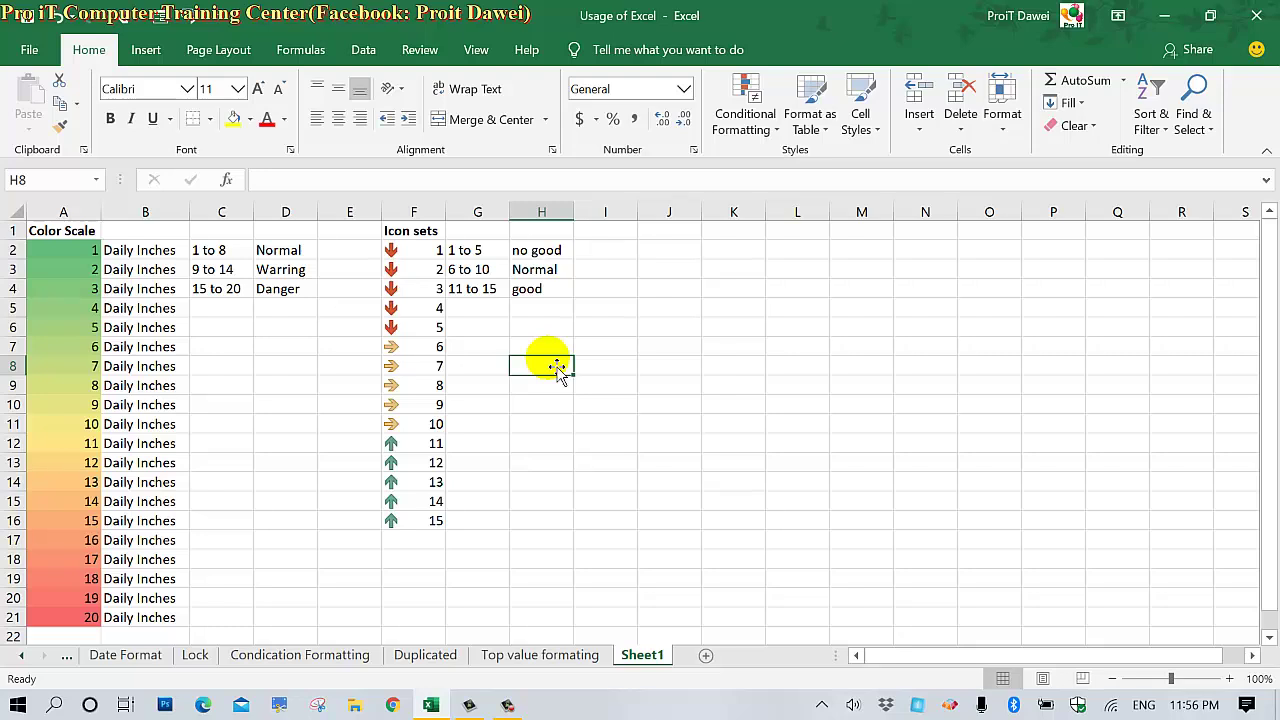
Enter the scores 1, 5, 6, 7, 15, 3, 2, 6, 7 into J3:J11.
click(675, 268)
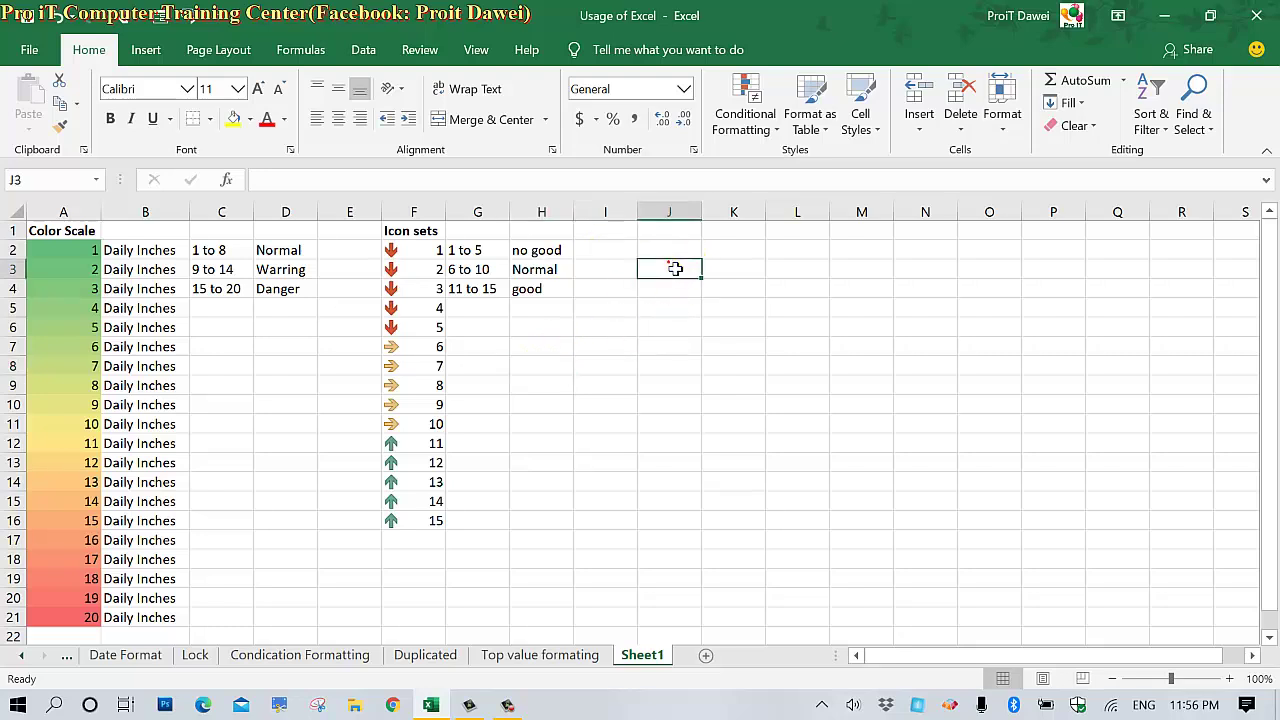
text(1)
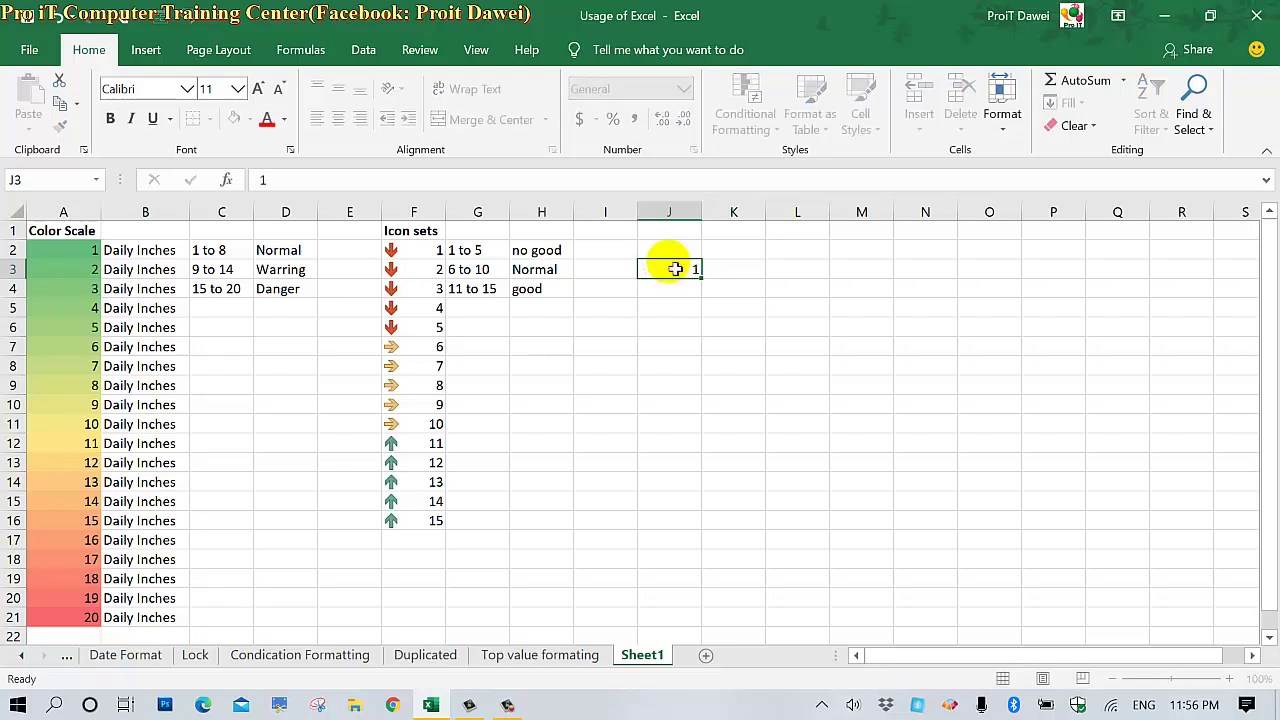
key(Return)
text(5)
key(Return)
text(6)
key(Return)
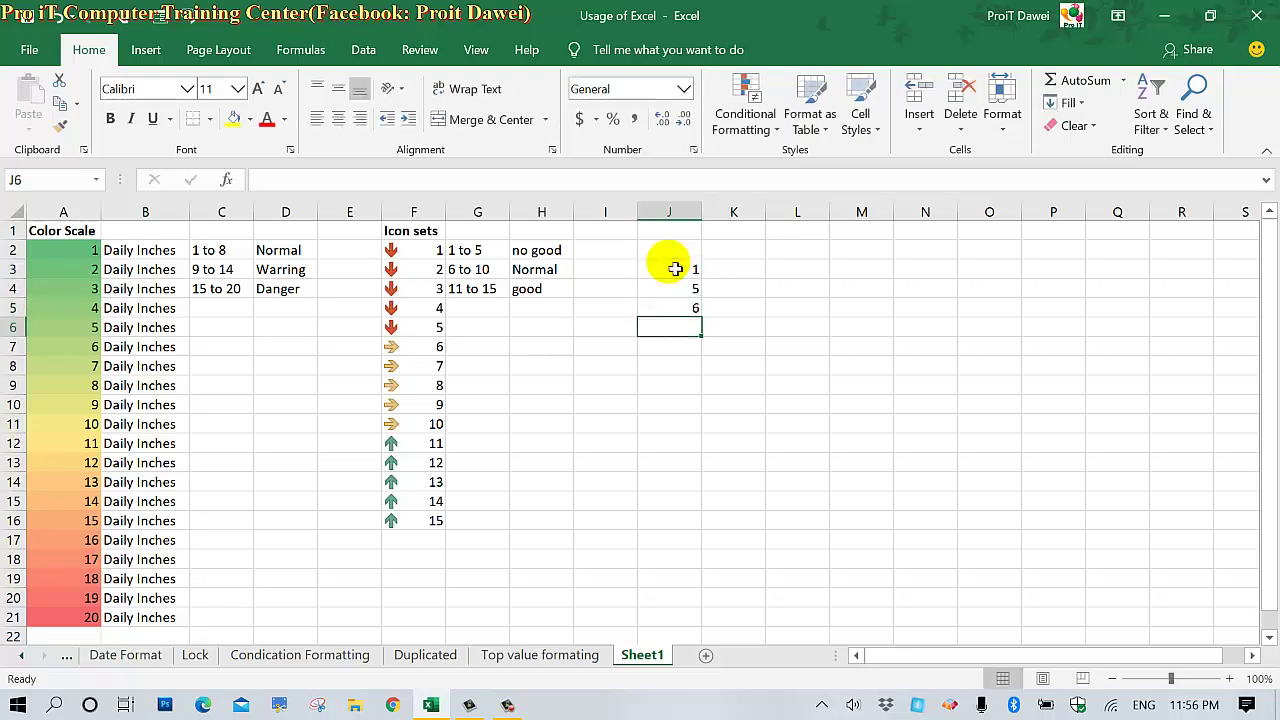
text(7)
key(Return)
text(1)
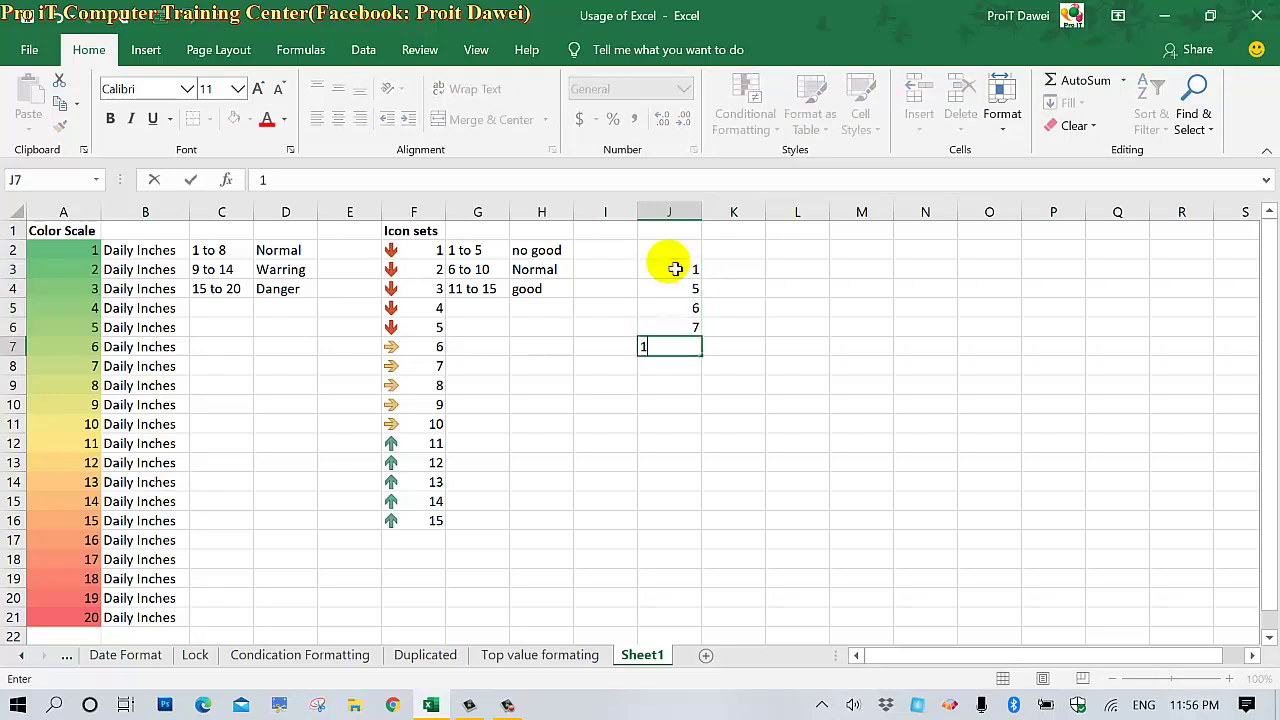
text(9)
key(BackSpace)
text(5)
key(Return)
text(3)
key(Return)
text(2)
key(Return)
text(6)
key(Return)
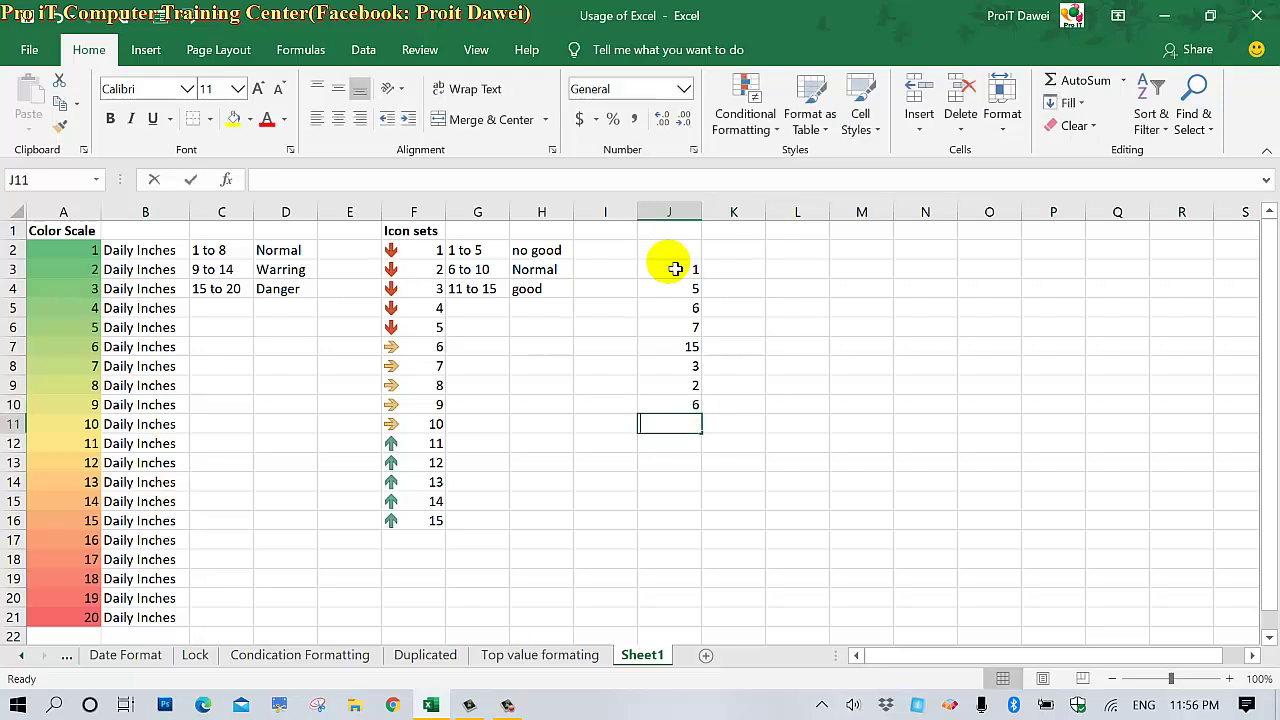
text(78)
key(Return)
text(0)
key(Up)
text(7)
key(Return)
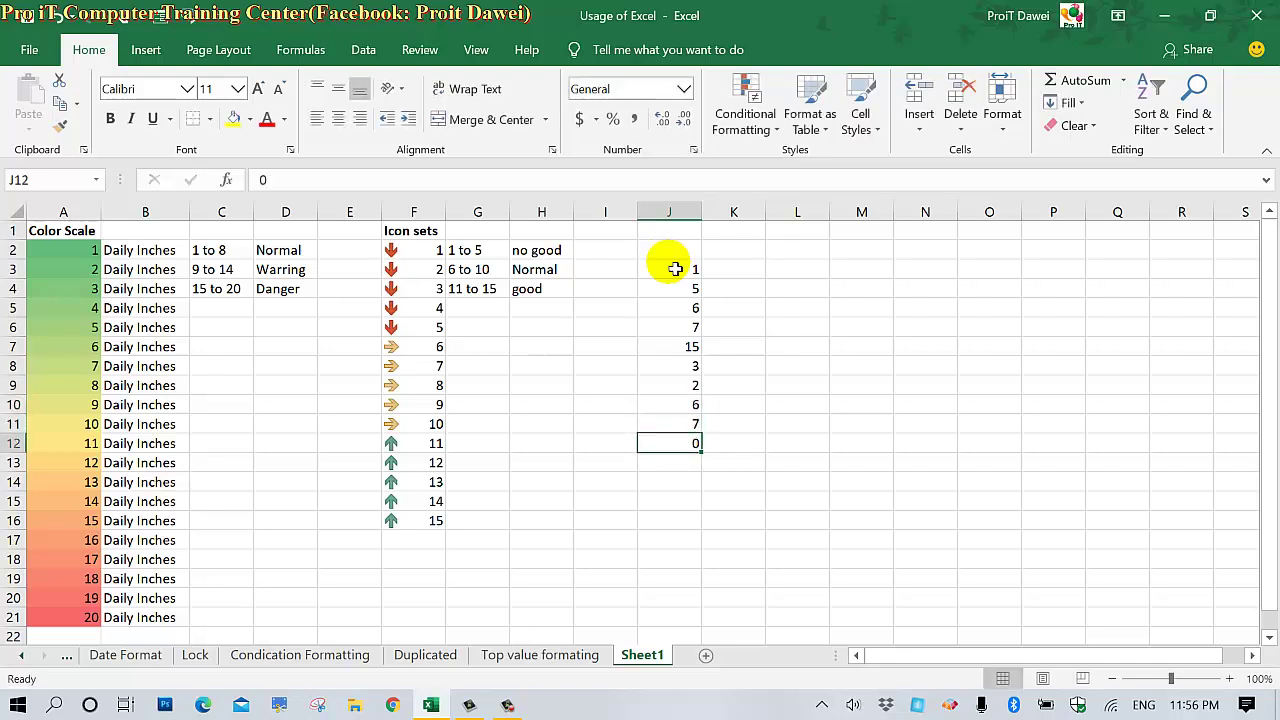
Enter the scores 1, 3, 7, 9, 11, 3, 12, 15, 11, 3, 5 into J12:J22.
text(1)
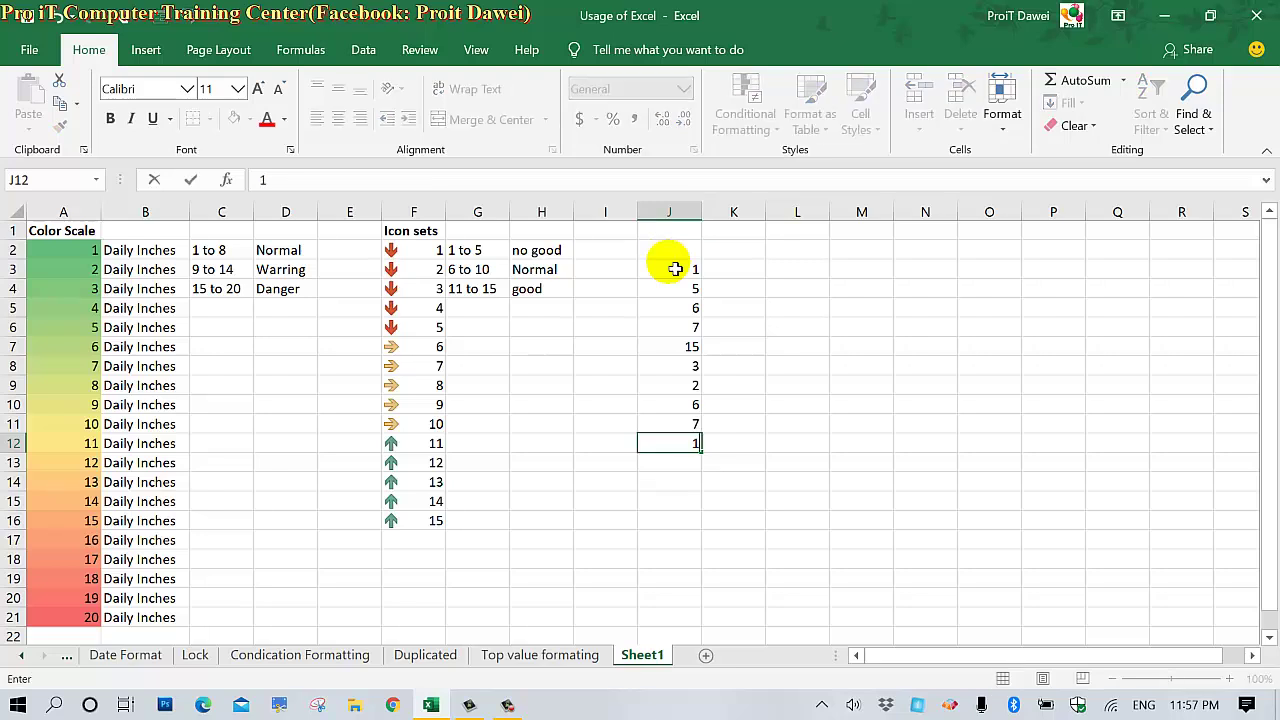
key(Return)
text(3)
key(Return)
text(7)
key(Return)
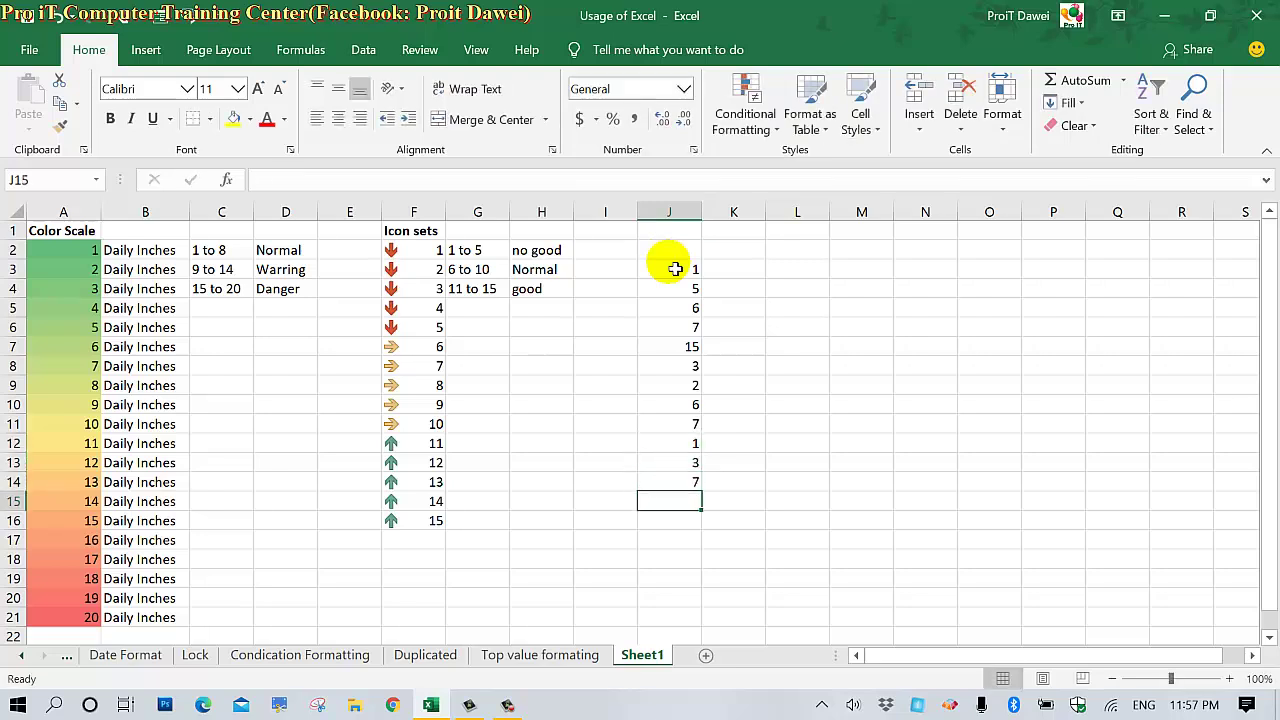
text(9)
key(Return)
text(1)
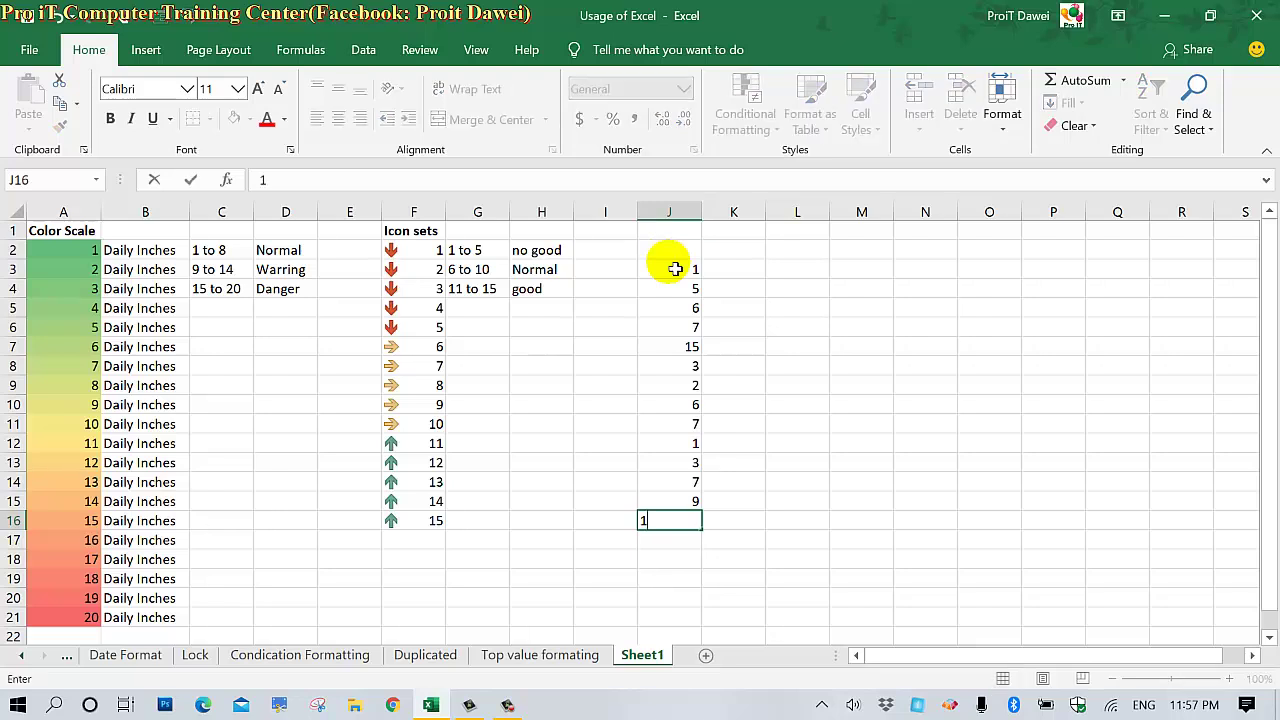
text(1)
key(Return)
text(3)
key(Return)
text(12)
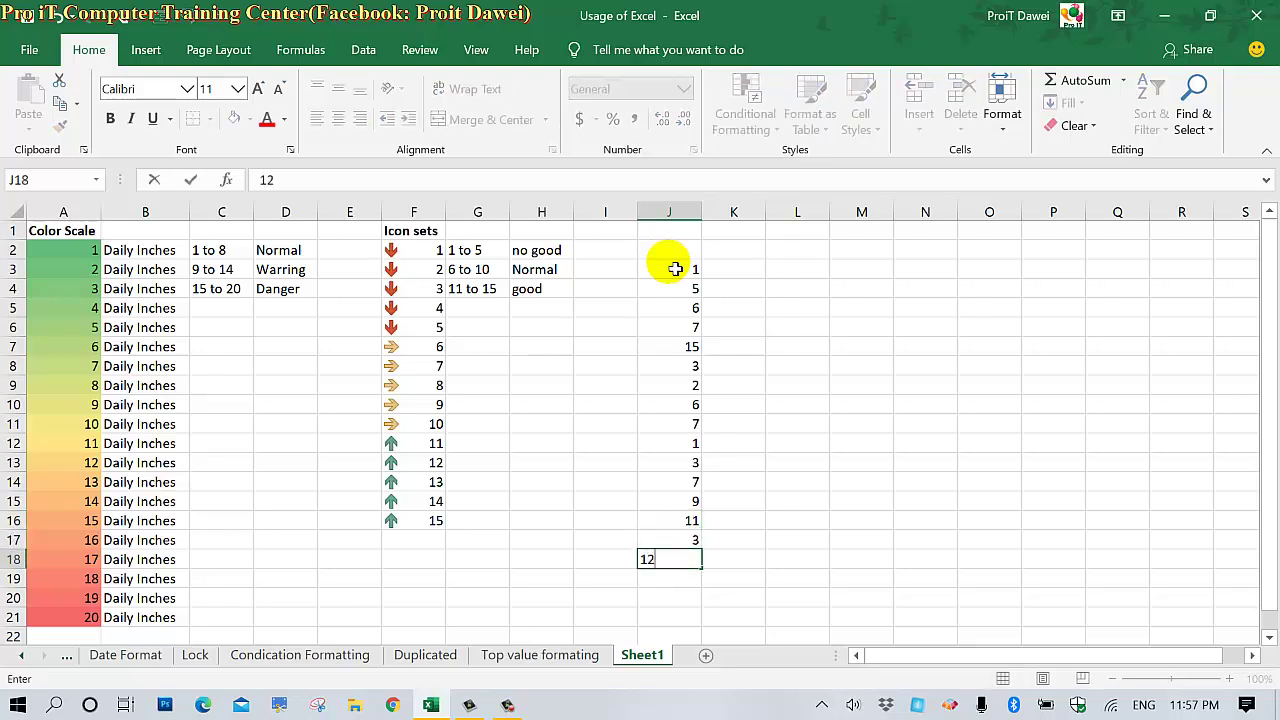
key(Return)
text(16)
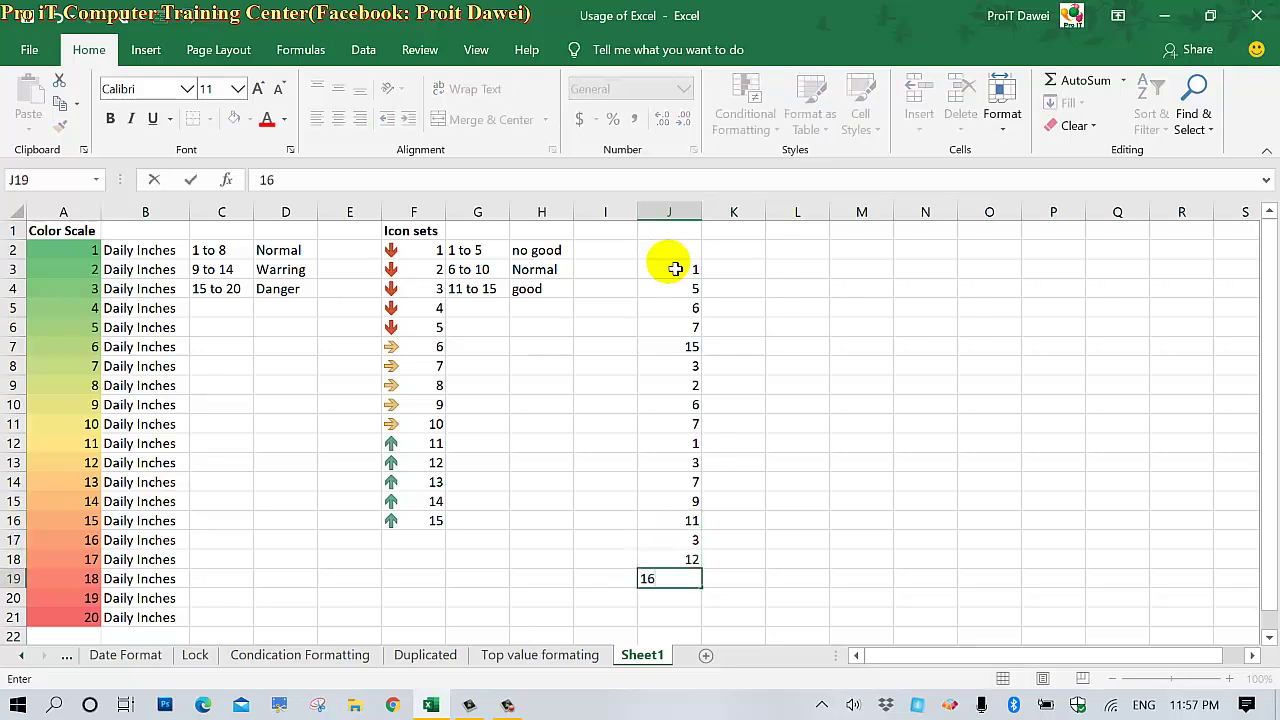
key(BackSpace)
text(5)
key(Return)
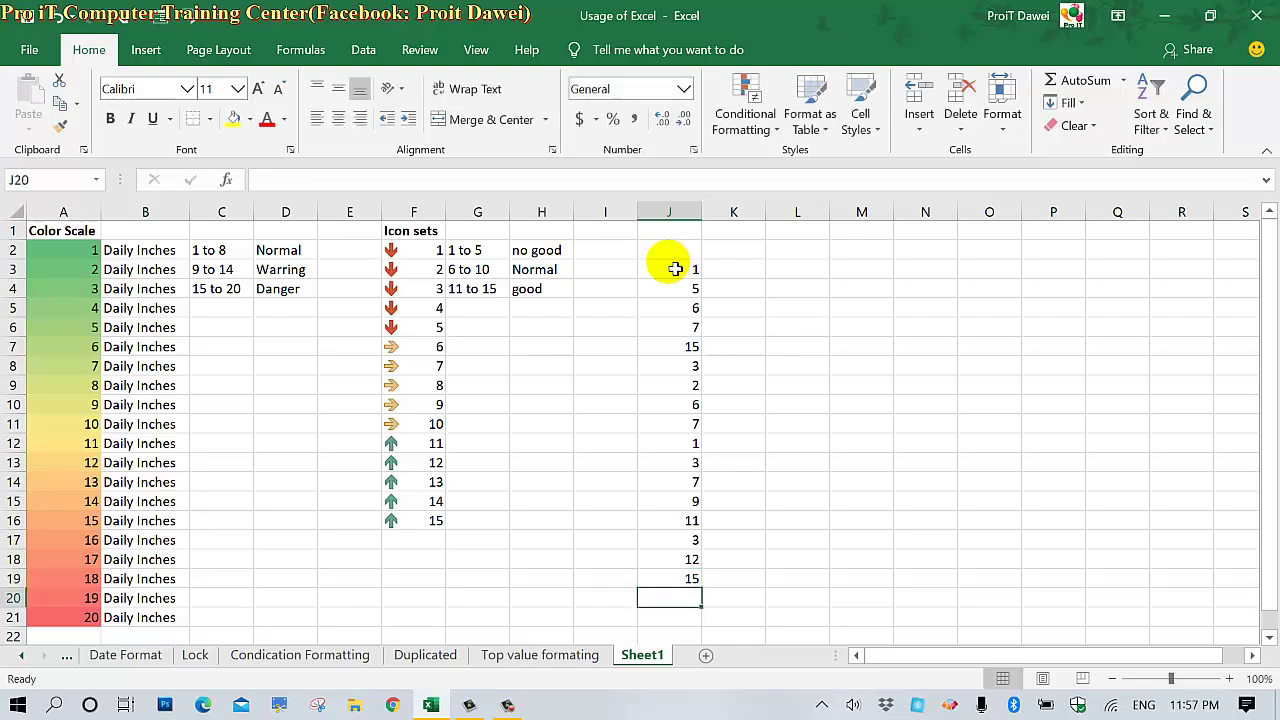
text(11)
key(Return)
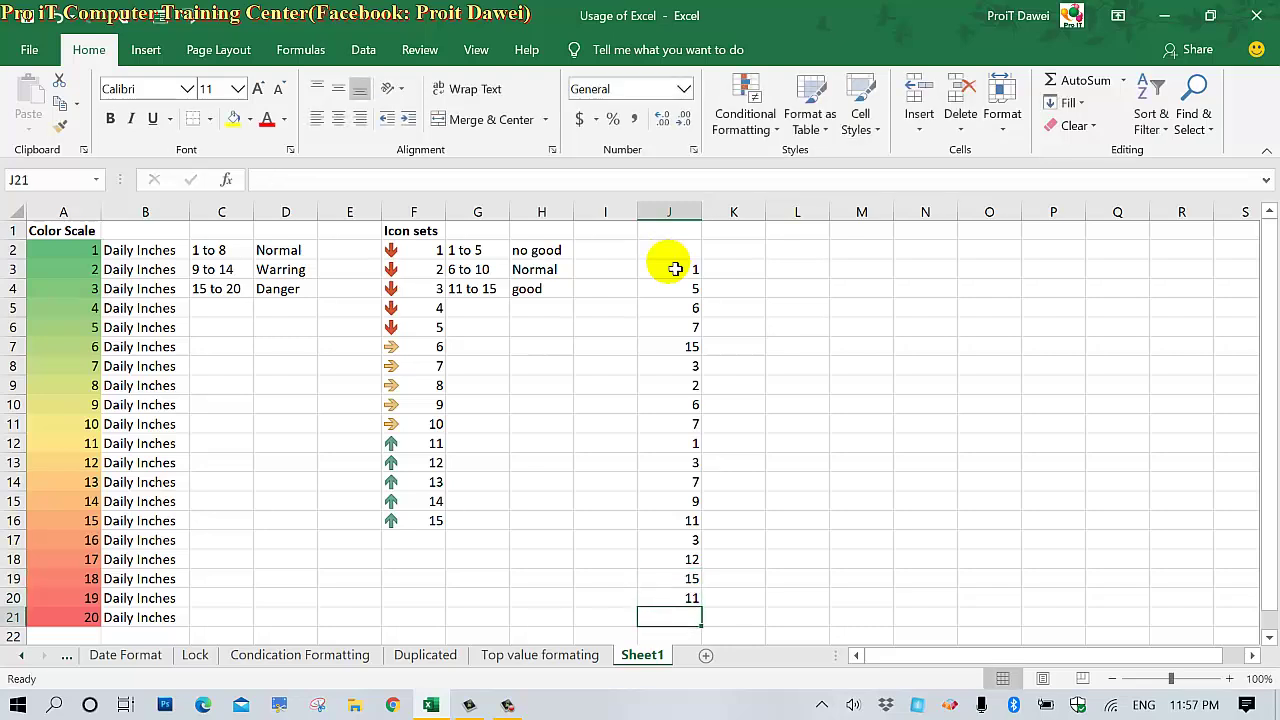
text(3)
key(Return)
text(5)
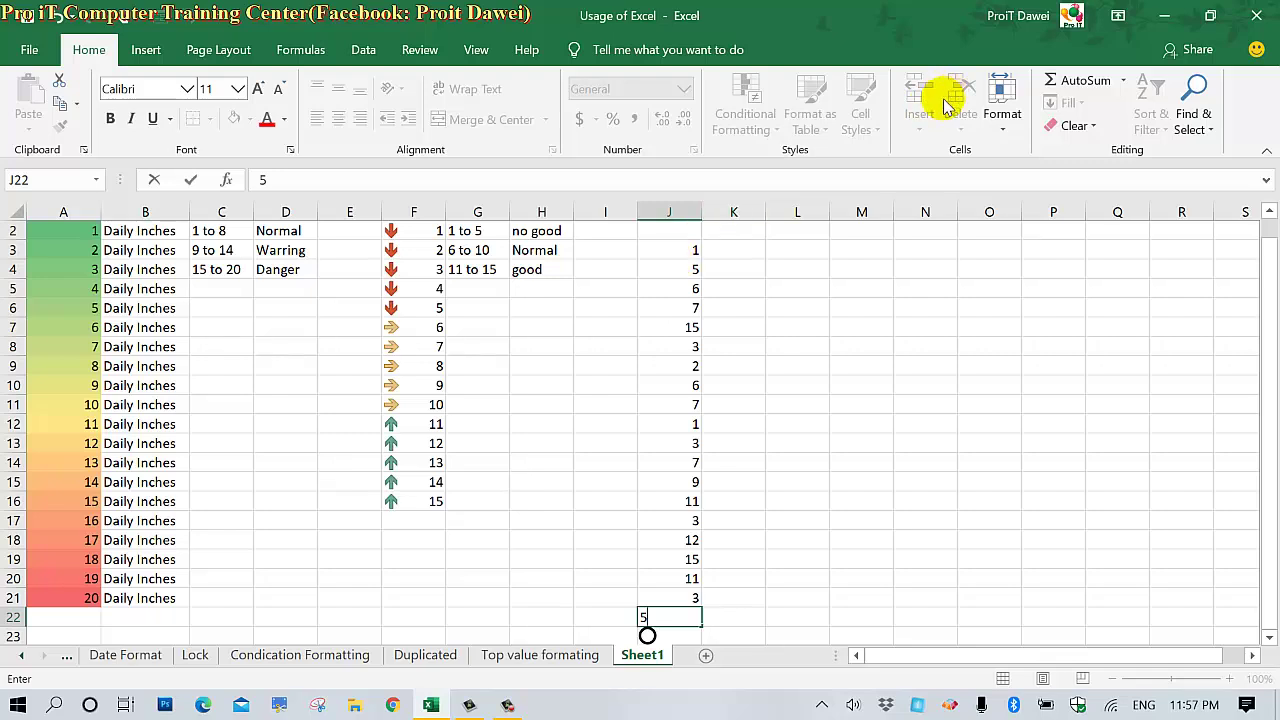
click(826, 270)
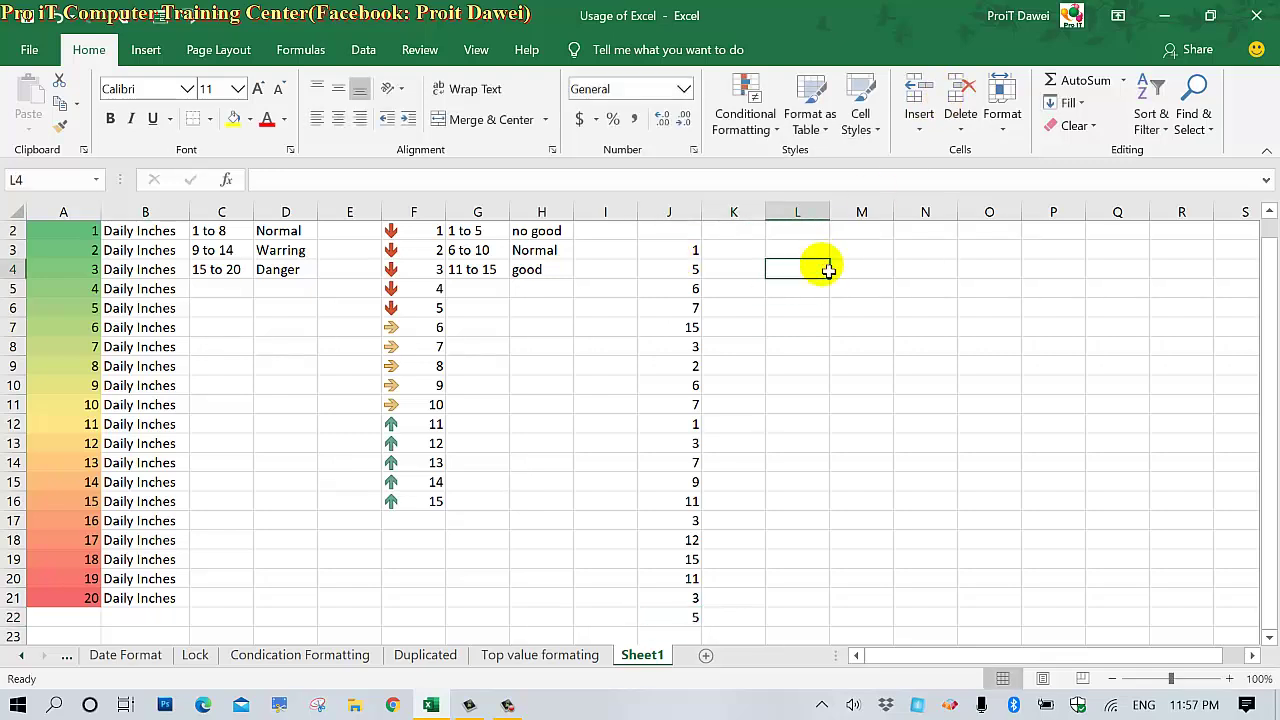
Type the heading 'Customer Satify' in J2 and widen column J to fit it.
click(694, 238)
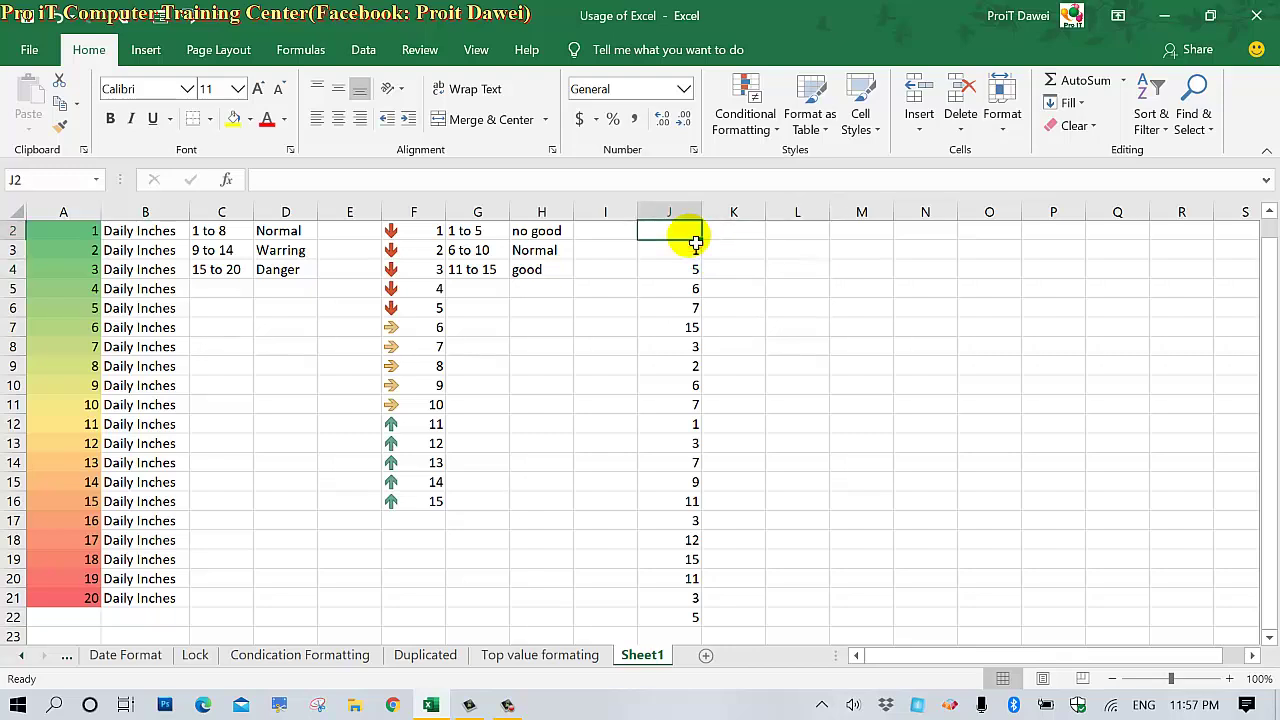
text(Cu)
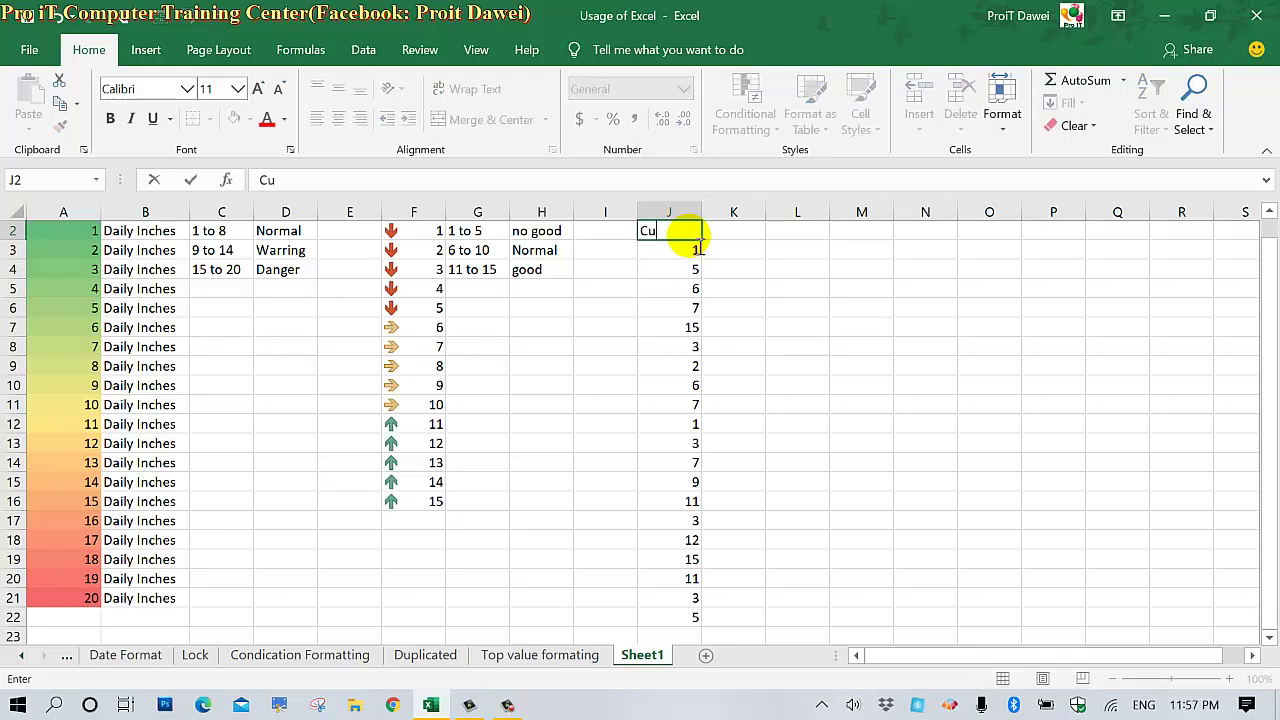
text(stomer)
text( Sat)
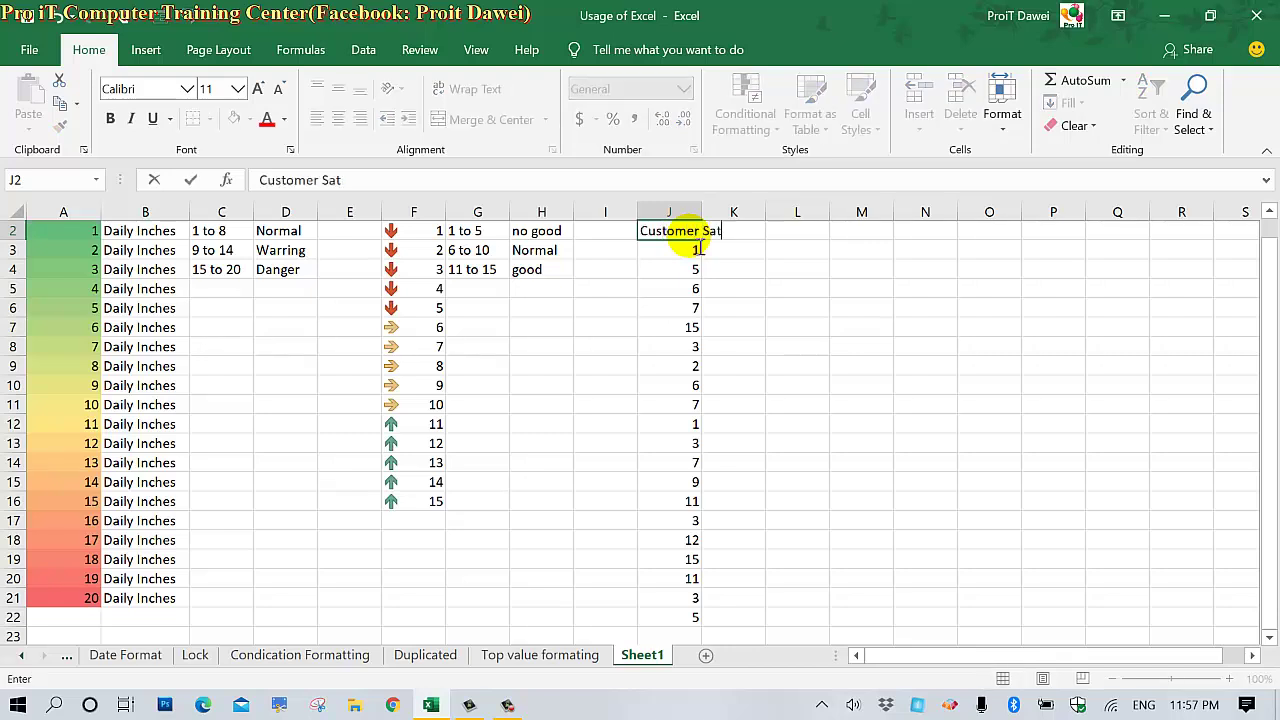
text(ify)
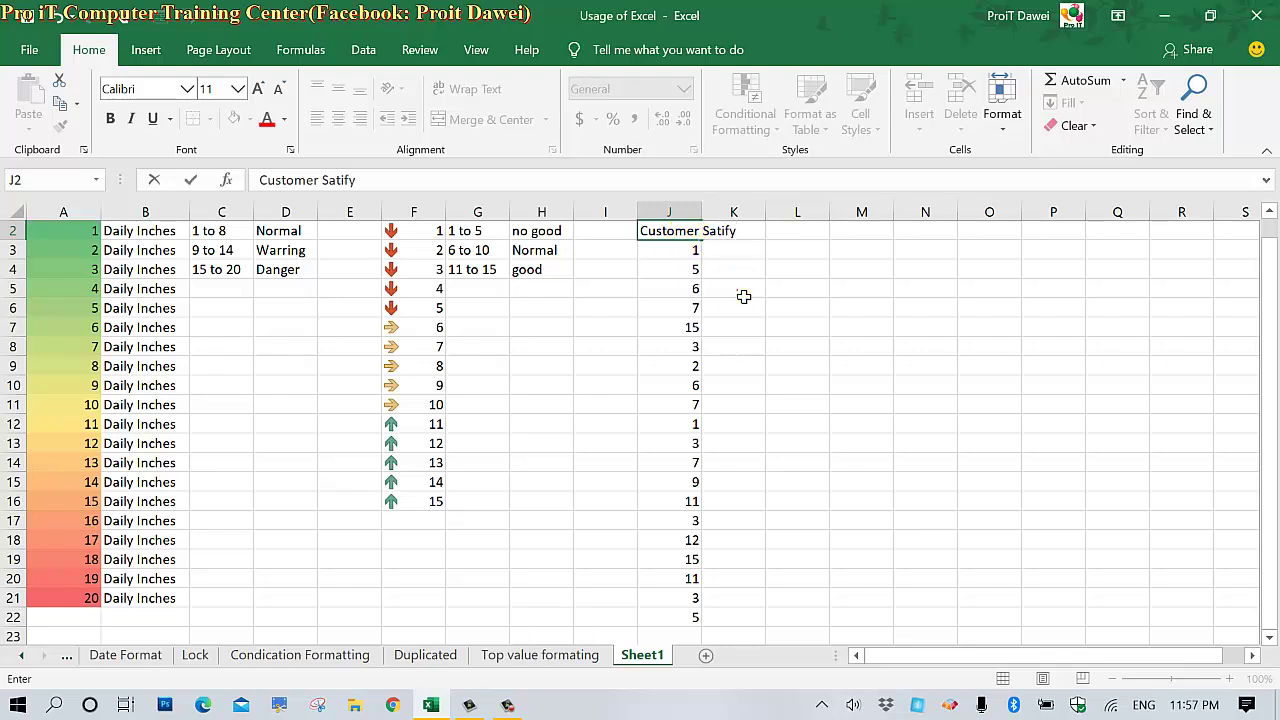
click(737, 289)
drag(701, 212, 748, 212)
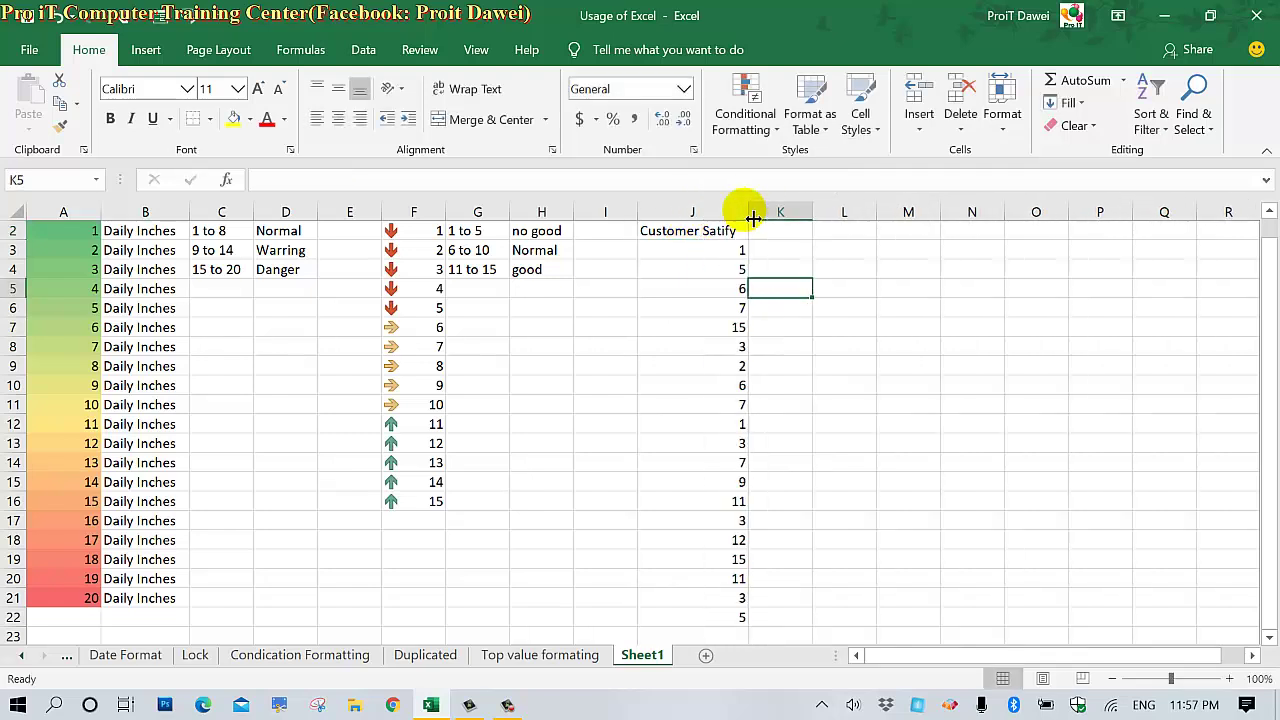
drag(708, 482, 709, 617)
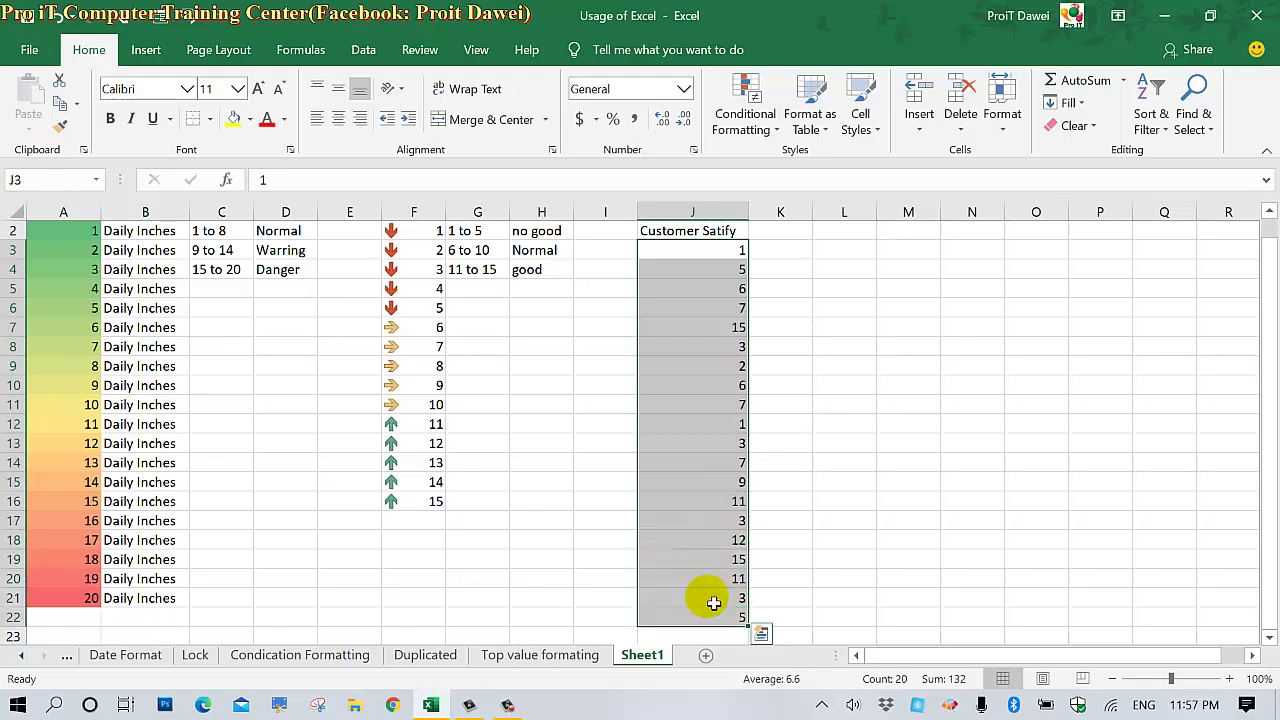
Apply the 3 Arrows (Colored) icon set to the scores in J3:J22.
click(736, 128)
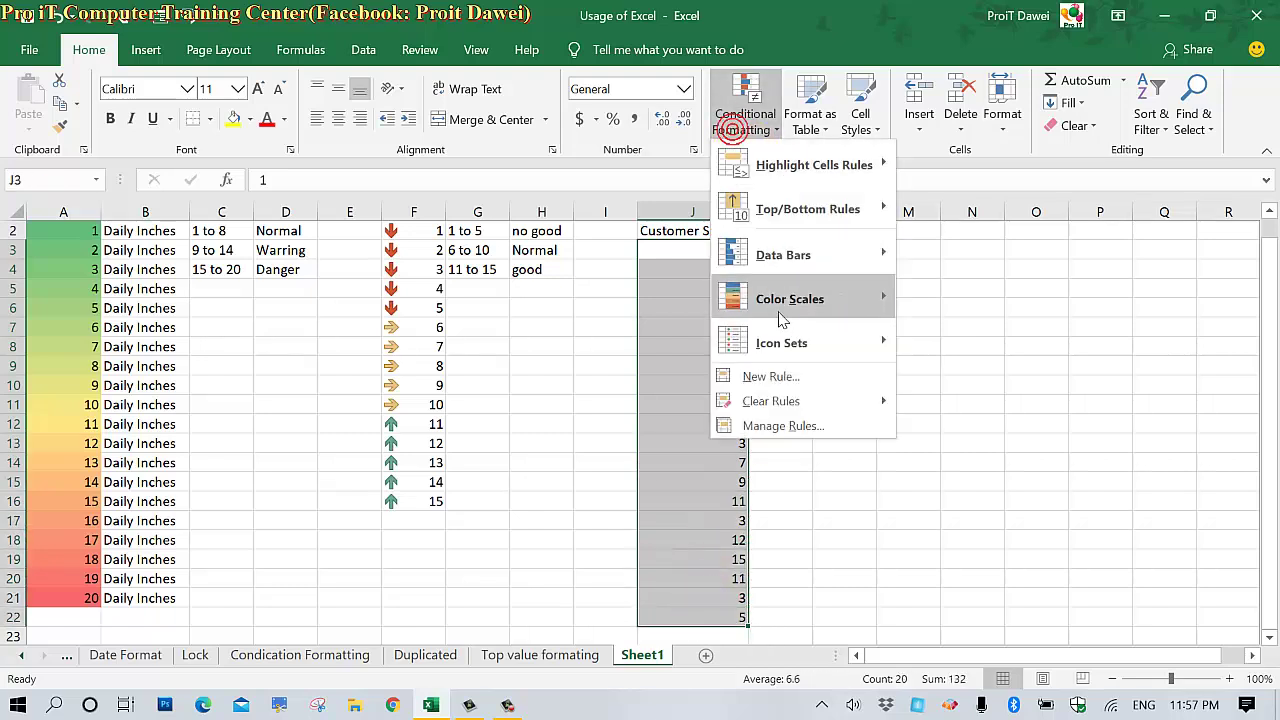
mouse_move(792, 343)
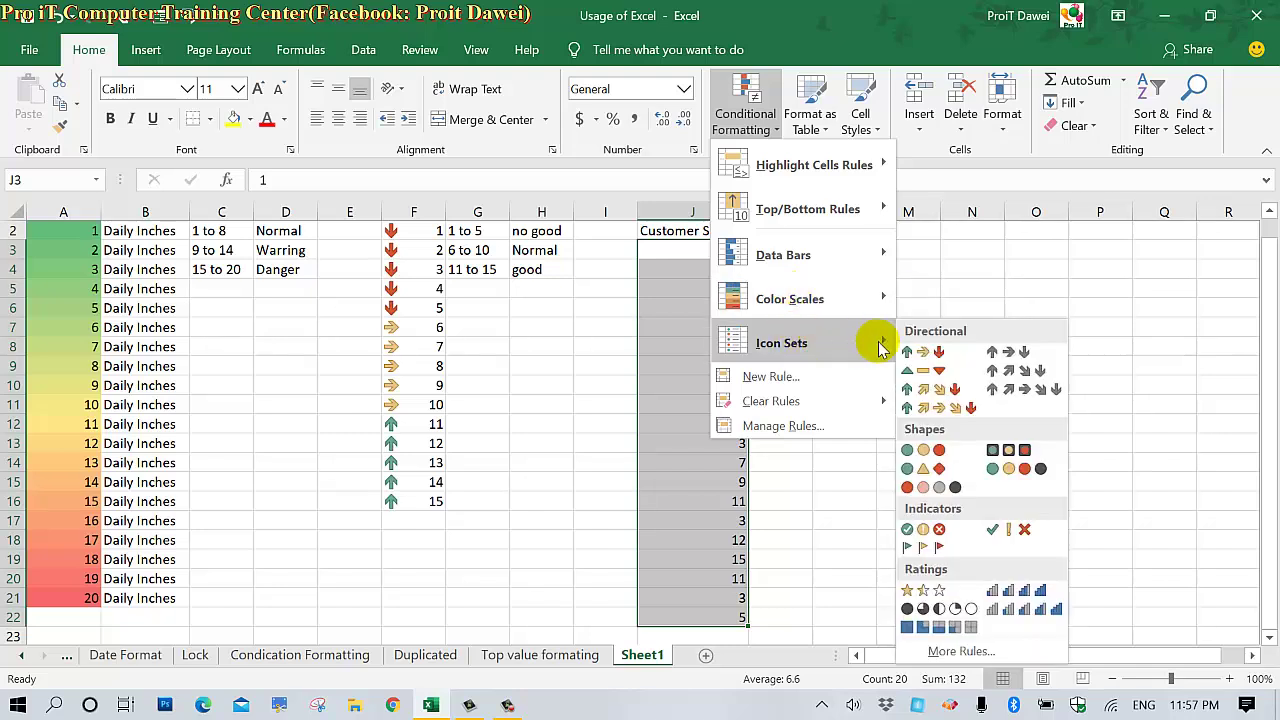
click(918, 354)
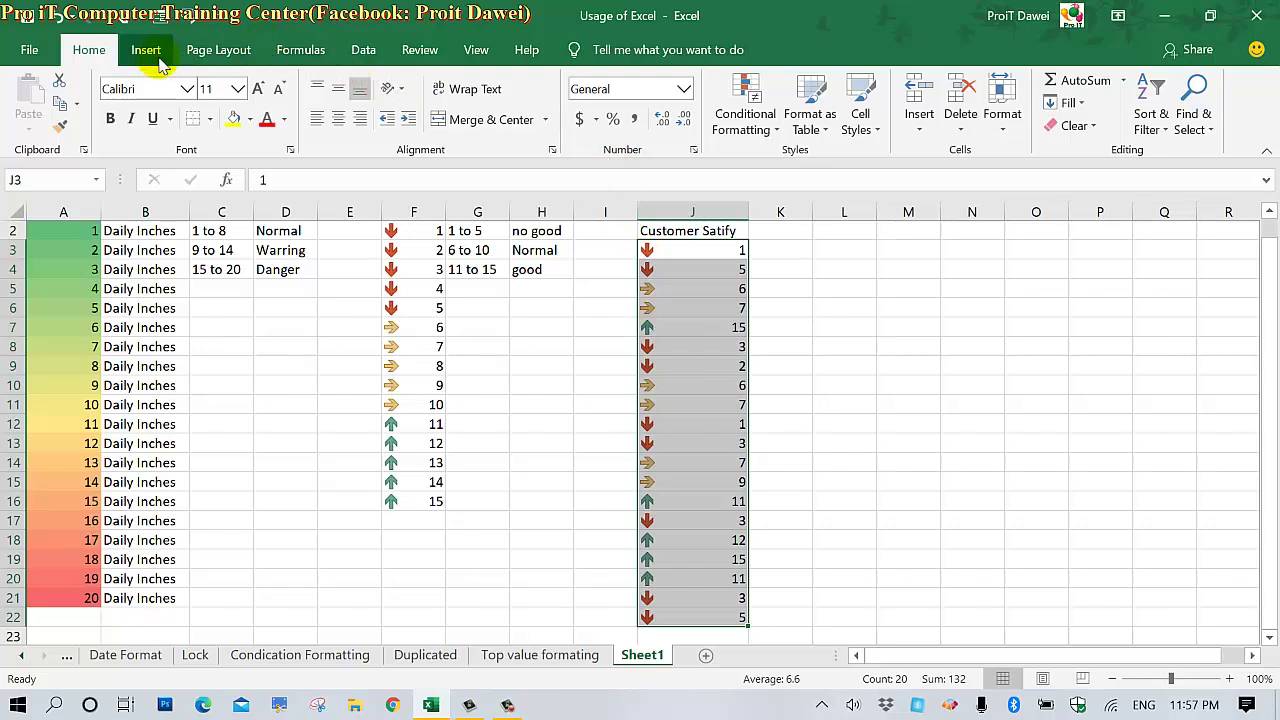
click(363, 55)
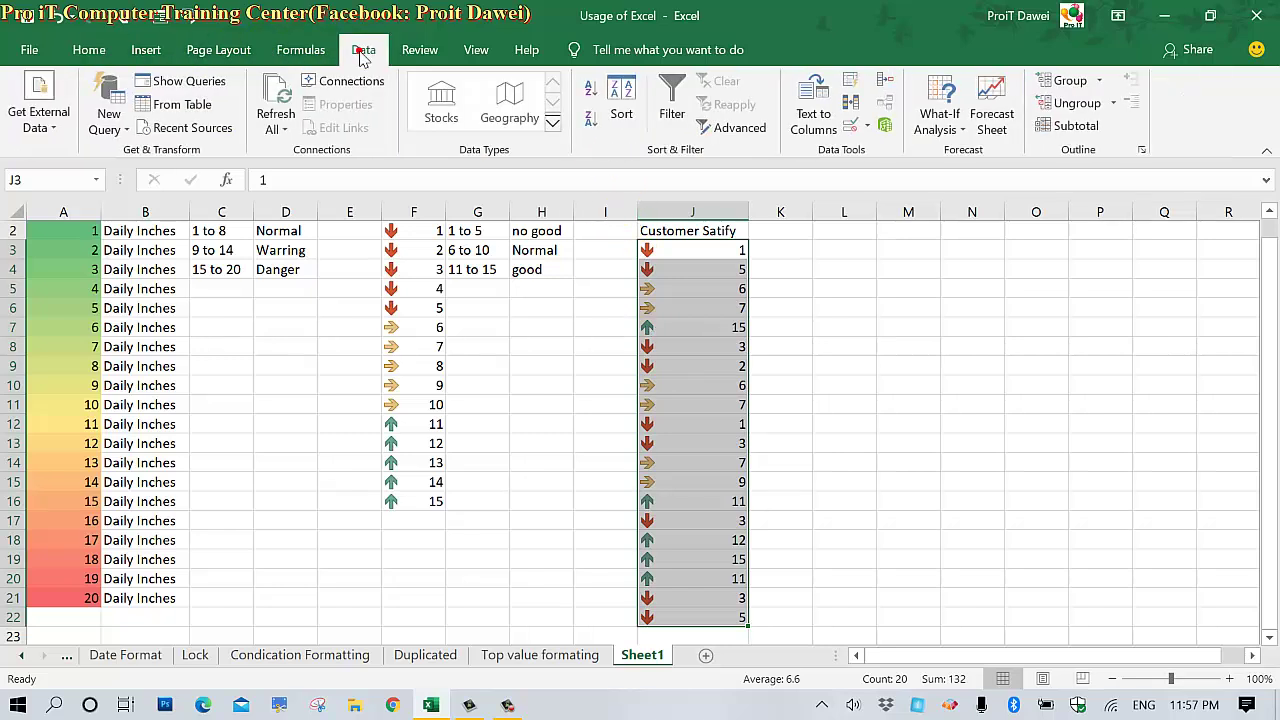
click(591, 92)
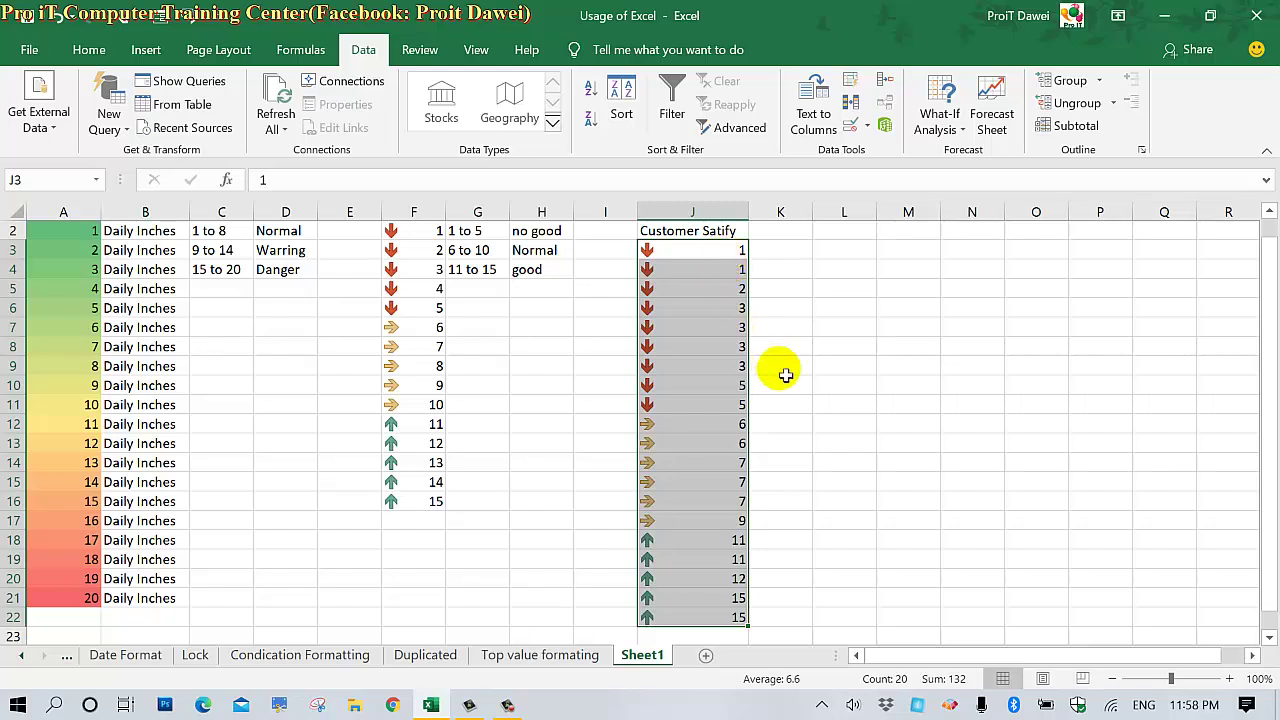
drag(700, 252, 686, 390)
click(427, 236)
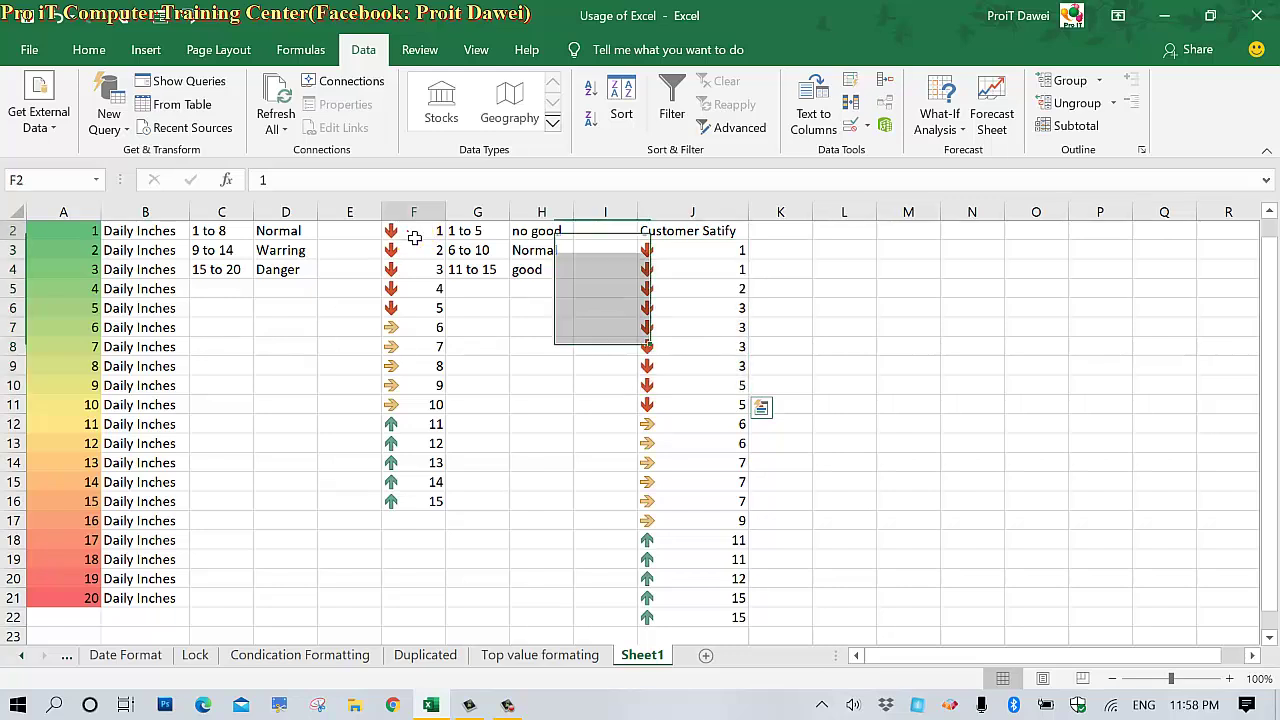
click(480, 231)
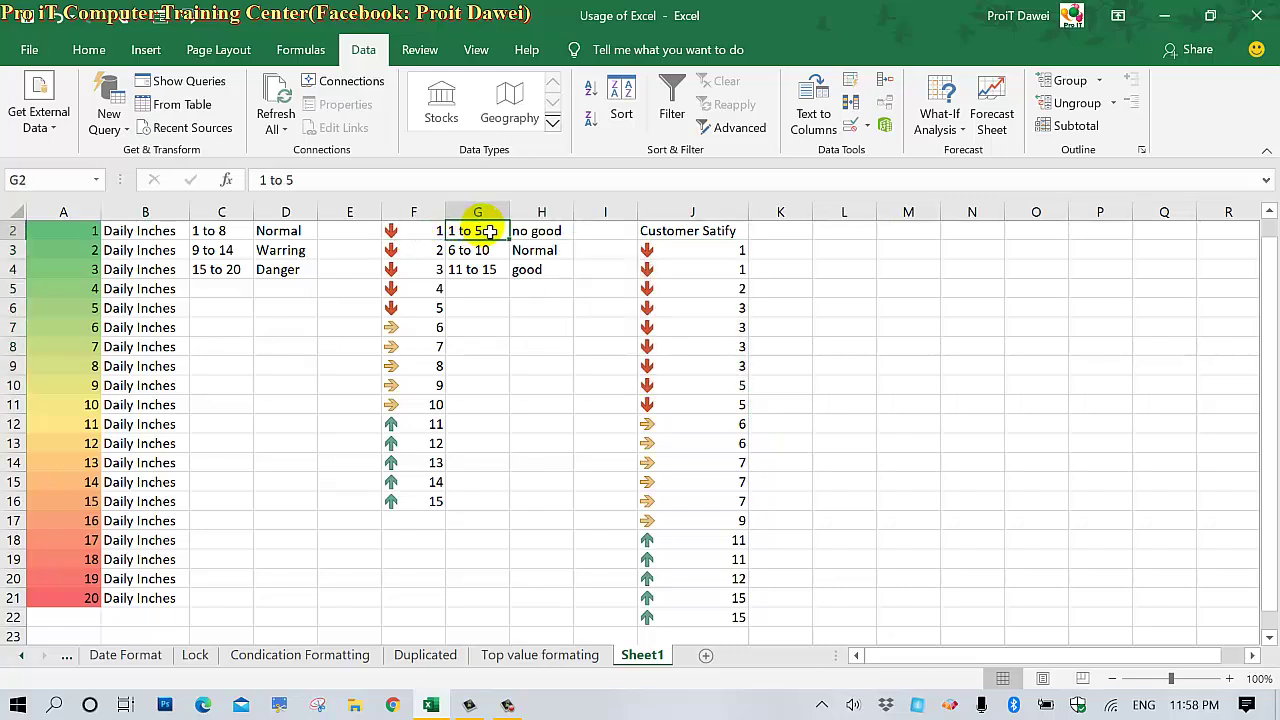
drag(397, 231, 388, 296)
click(390, 328)
mouse_move(397, 340)
mouse_down()
mouse_move(401, 392)
mouse_move(388, 408)
mouse_move(401, 503)
mouse_up()
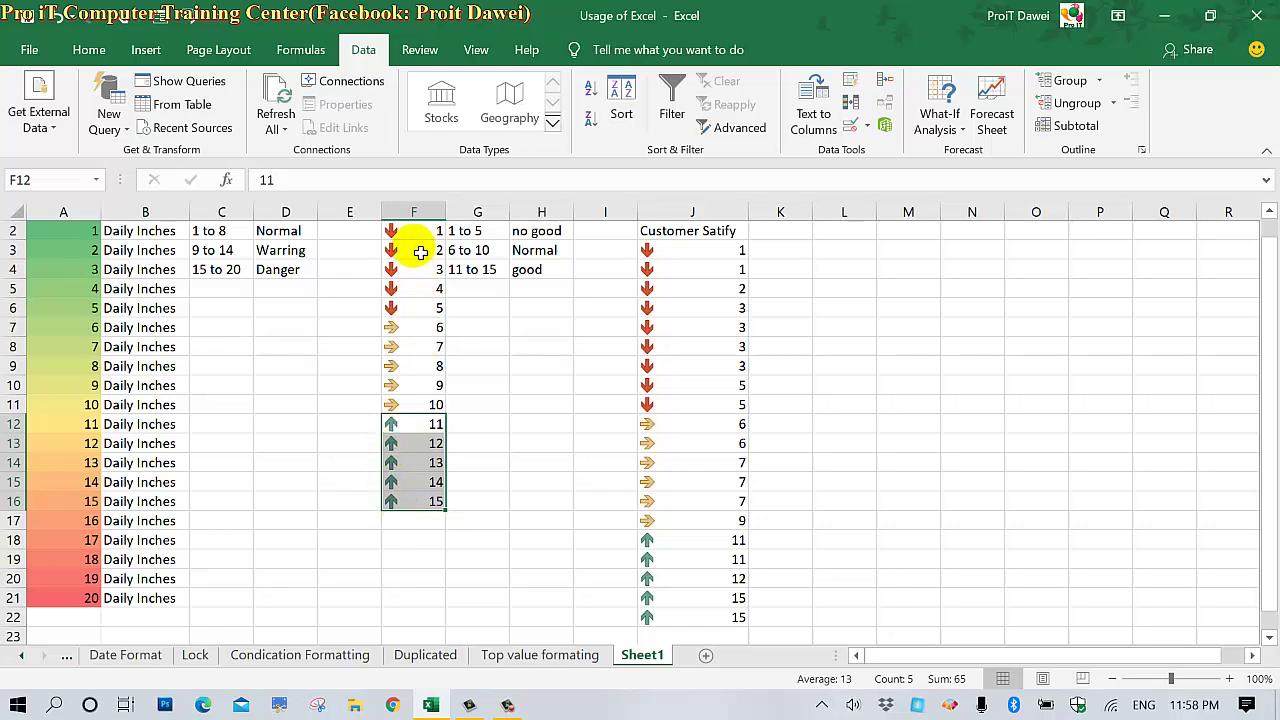
drag(410, 232, 410, 309)
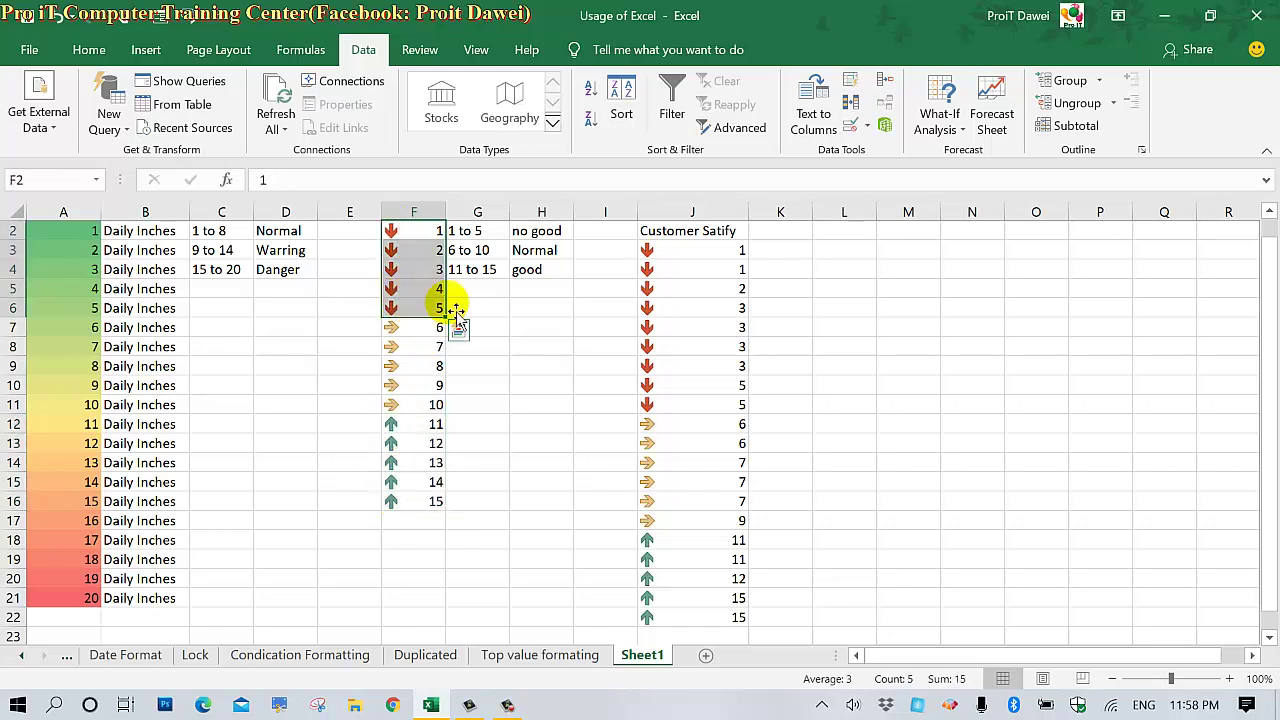
Label L3 'No good' and record its count, 9, in K3.
click(846, 254)
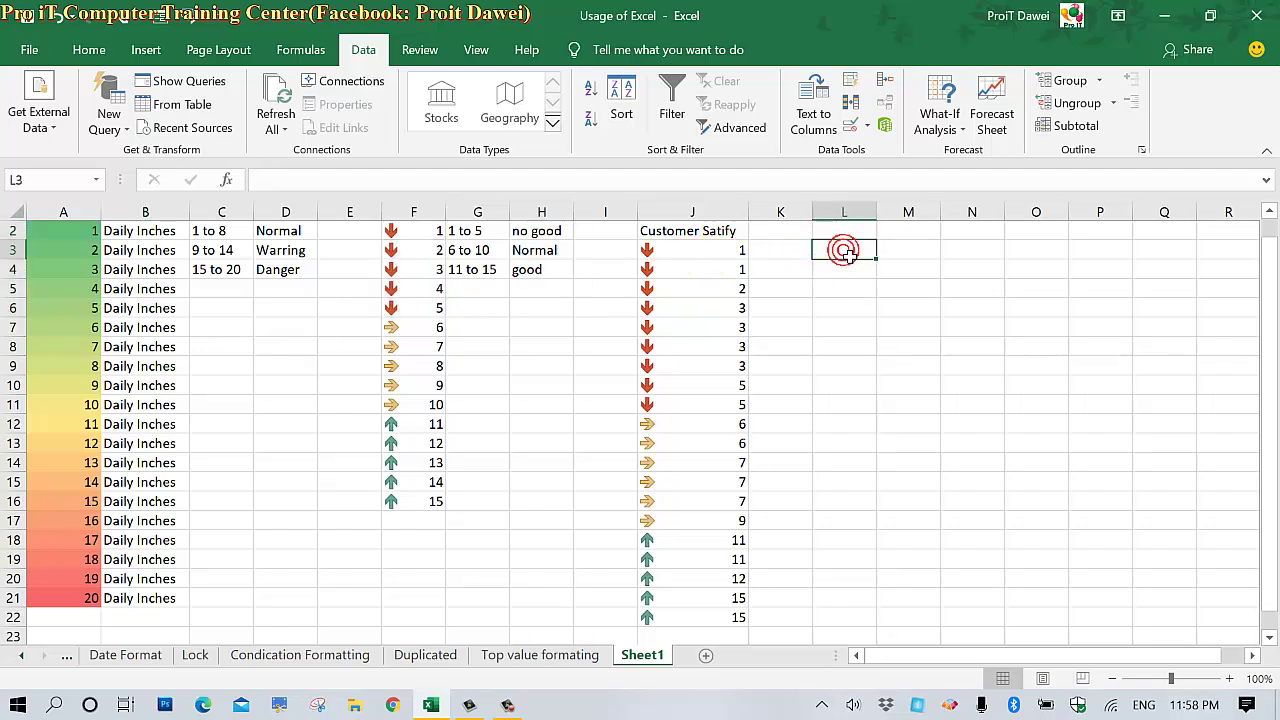
text(No good)
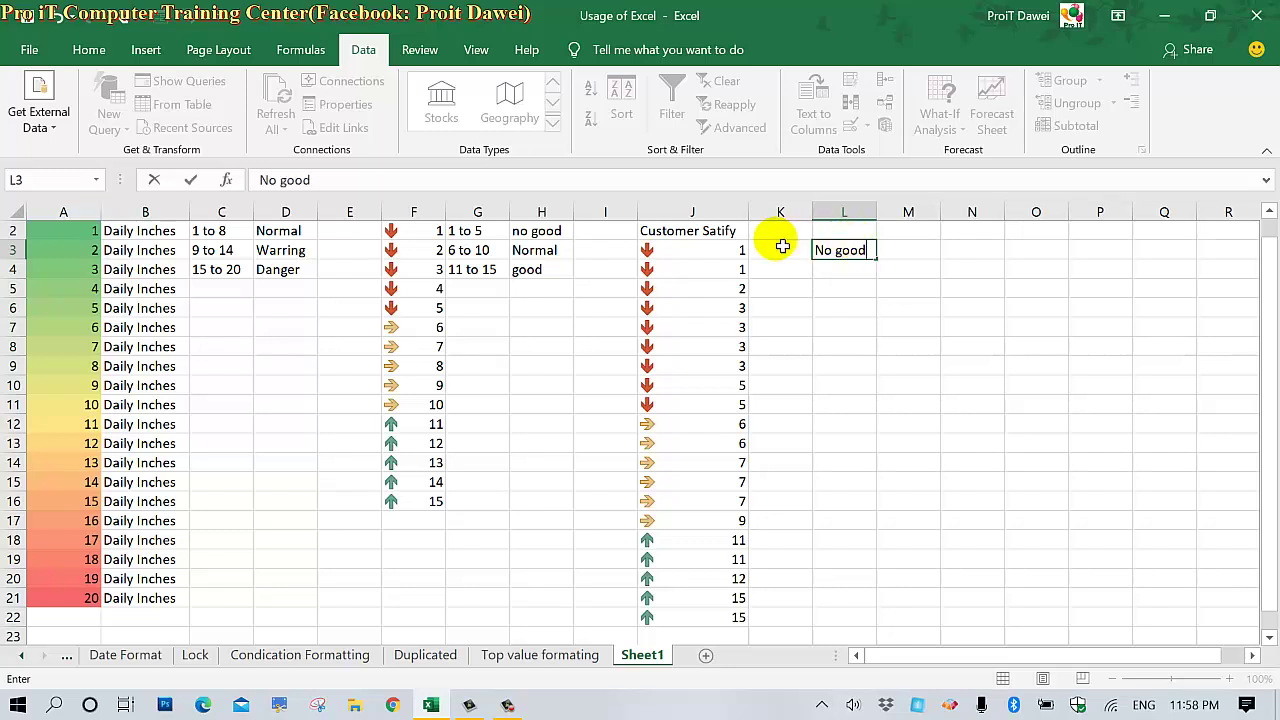
click(775, 250)
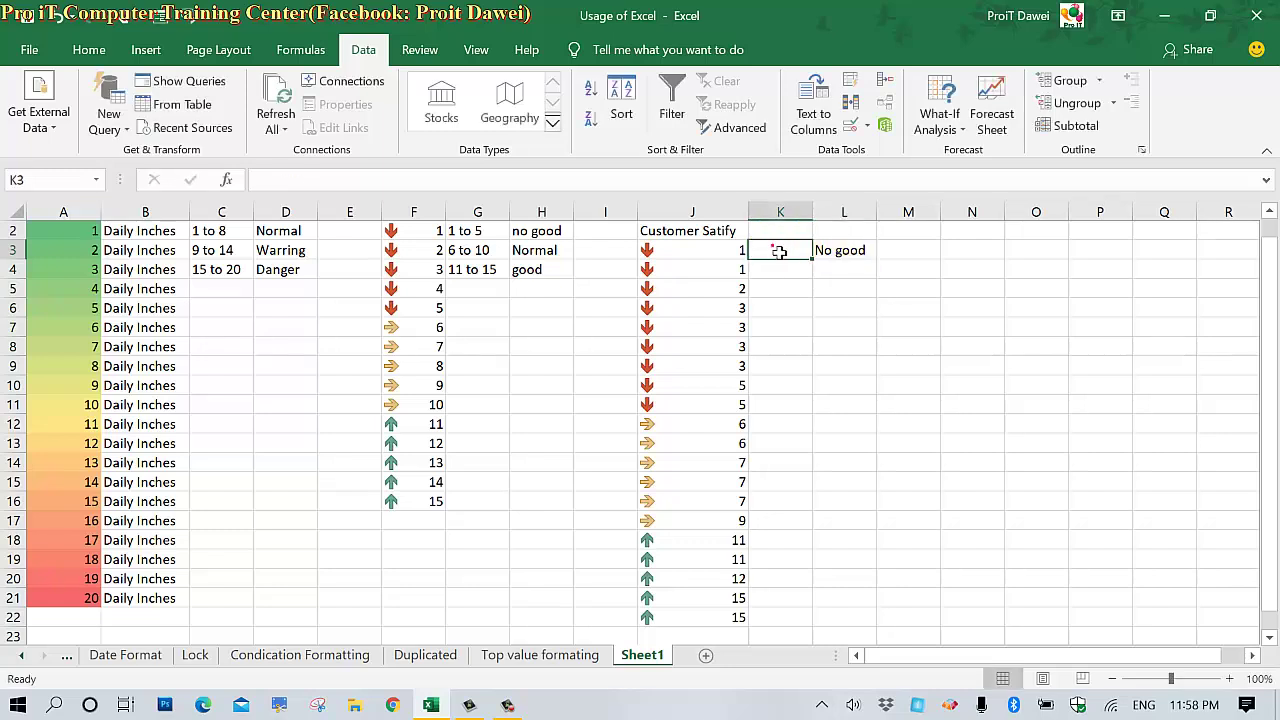
drag(738, 250, 734, 404)
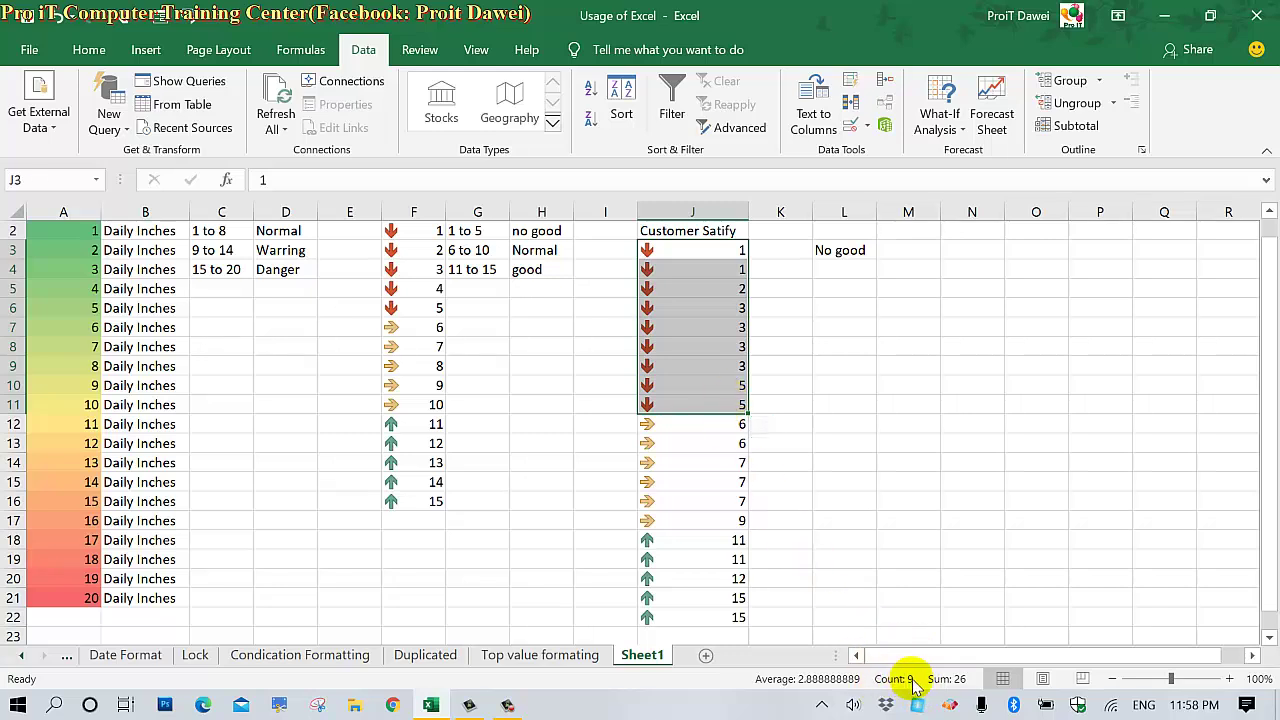
click(780, 258)
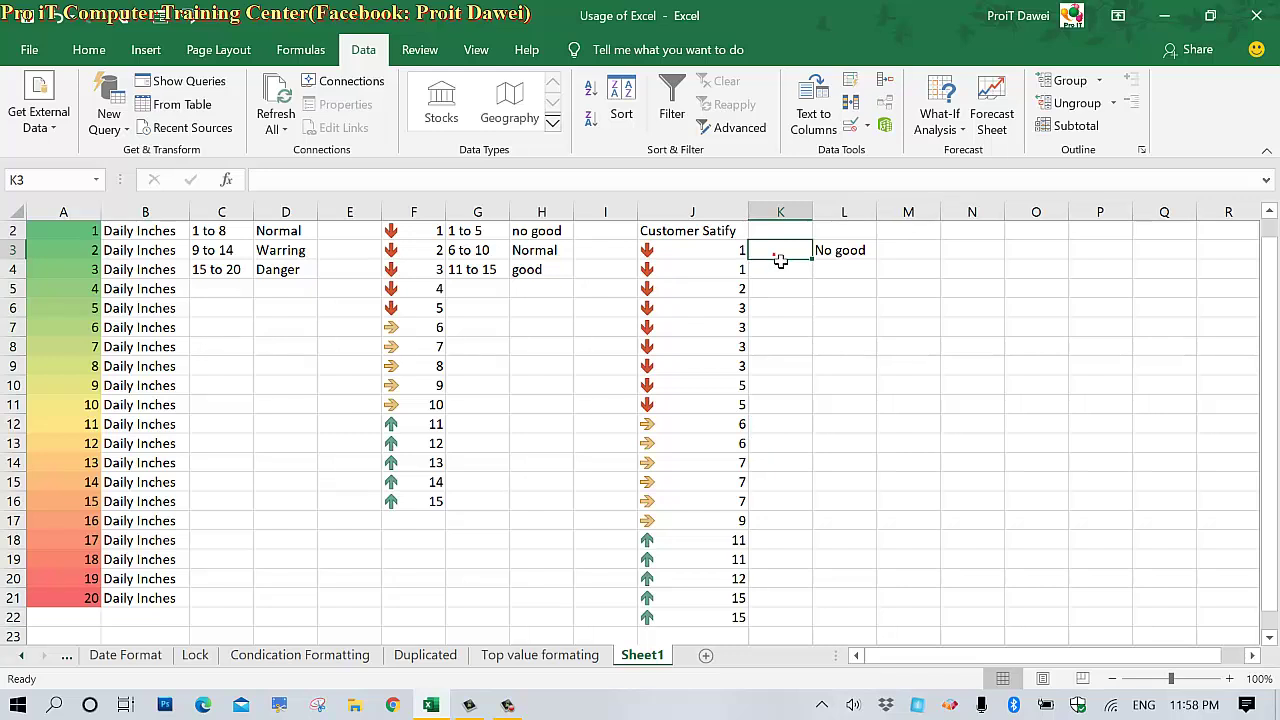
text(9)
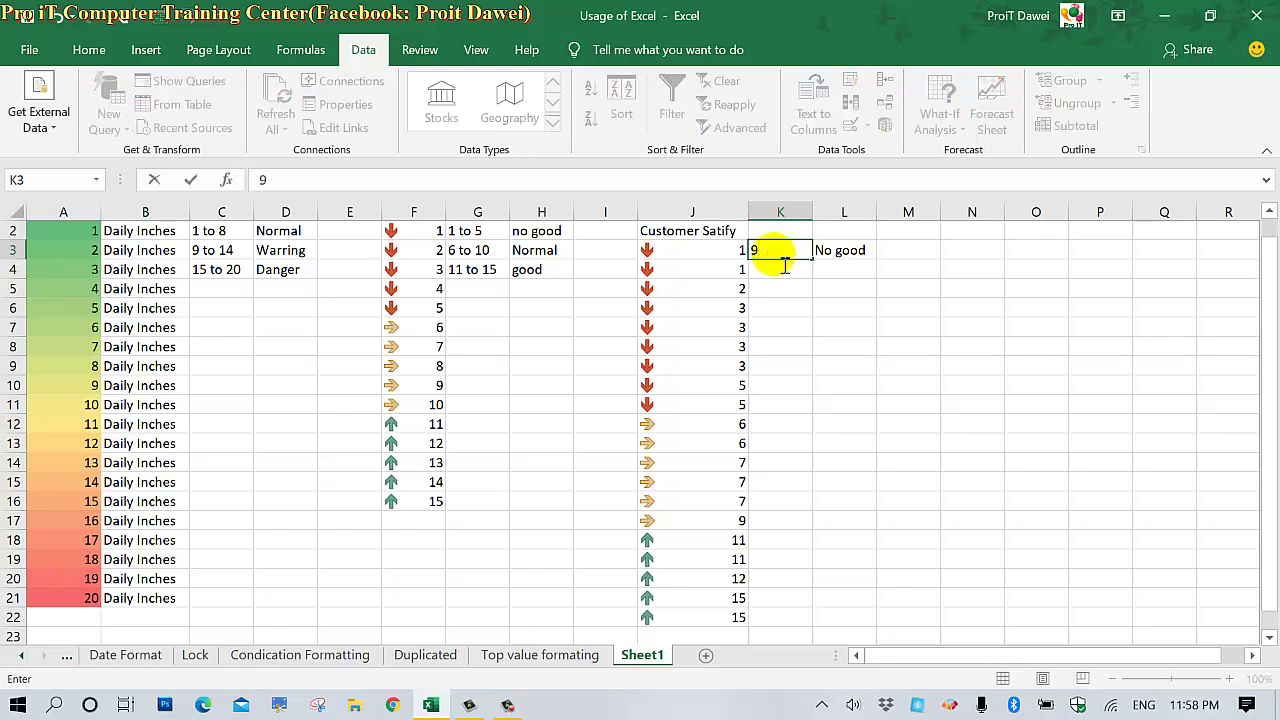
key(Return)
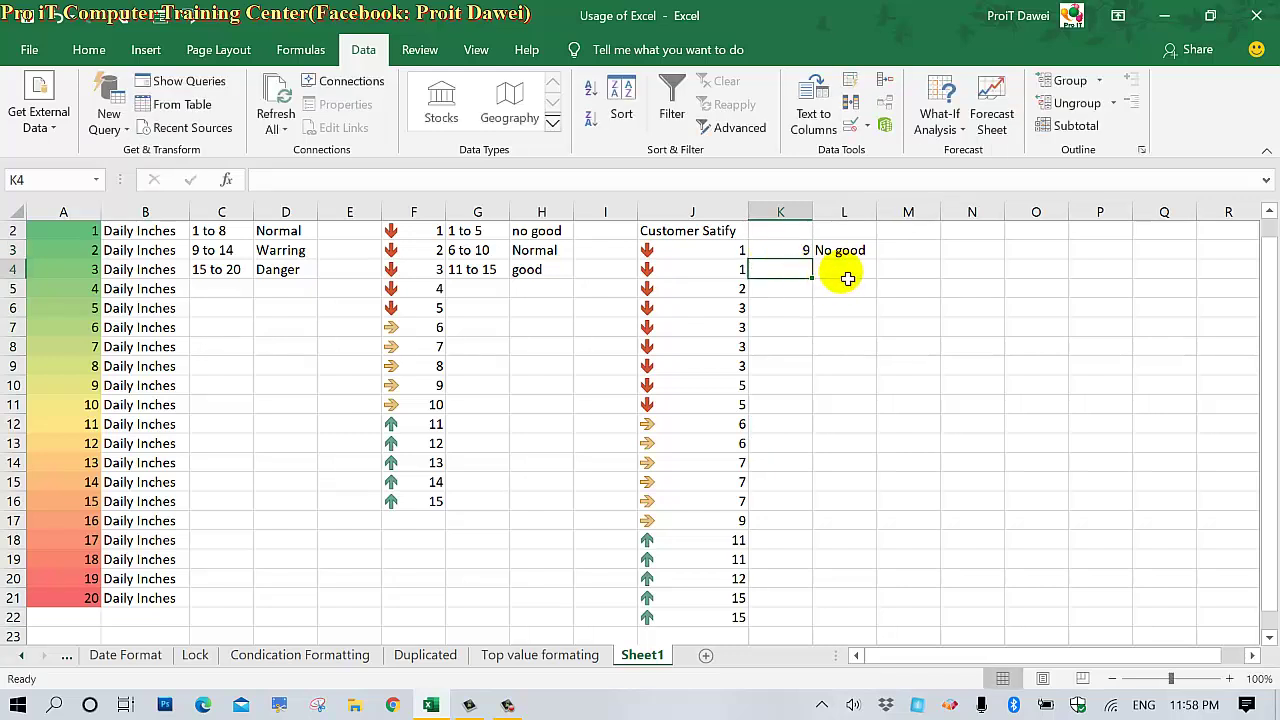
Label L4 'Normal' and record its count, 6, in K4.
click(847, 277)
text(Normal)
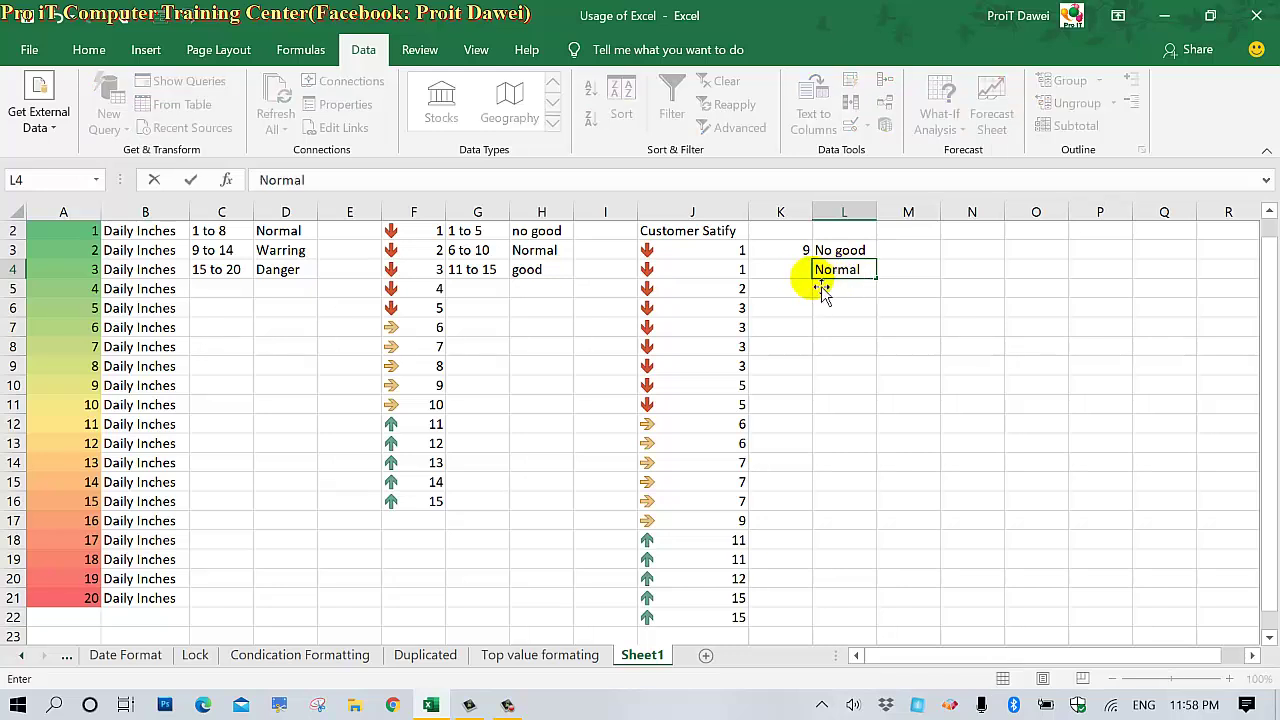
click(806, 276)
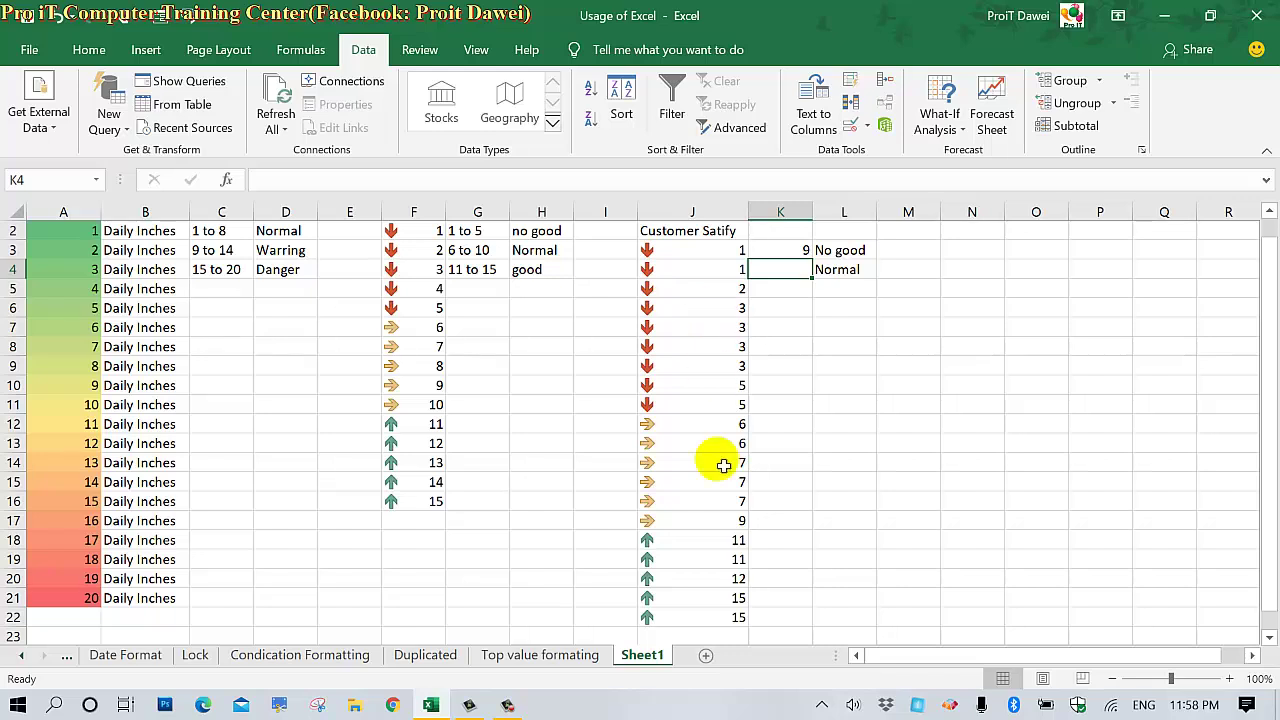
drag(700, 428, 697, 516)
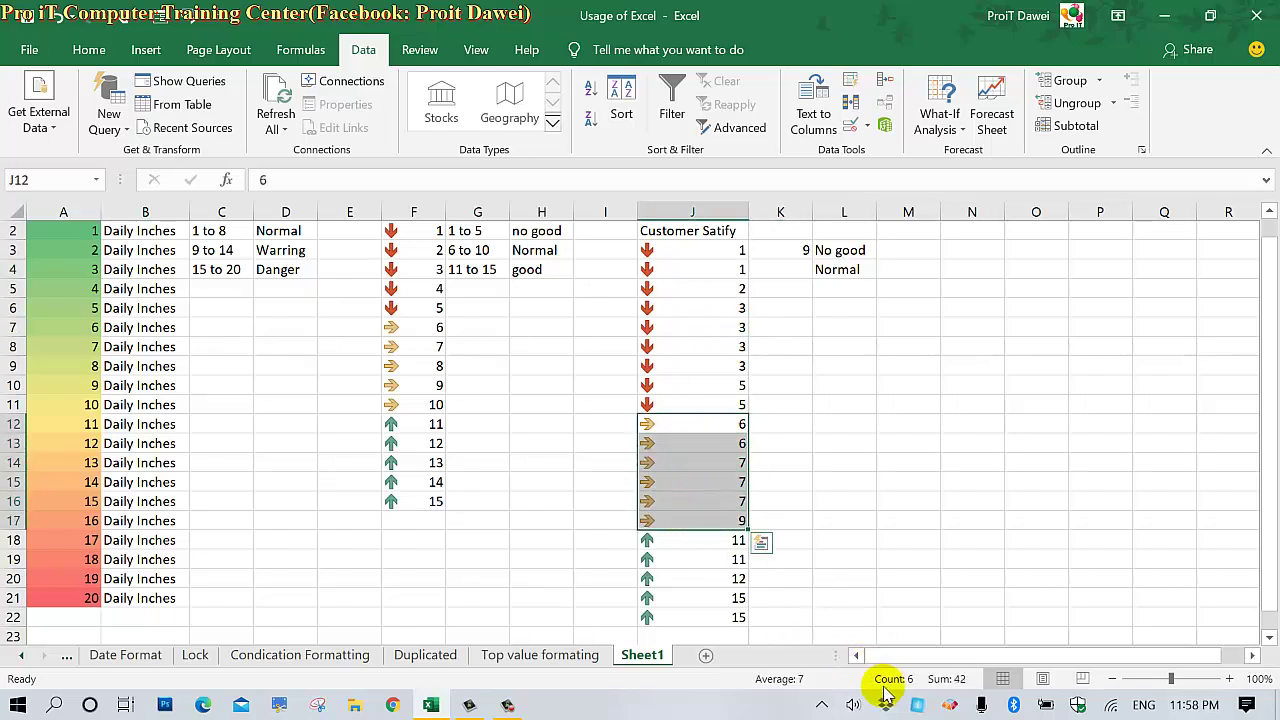
click(787, 280)
text(6)
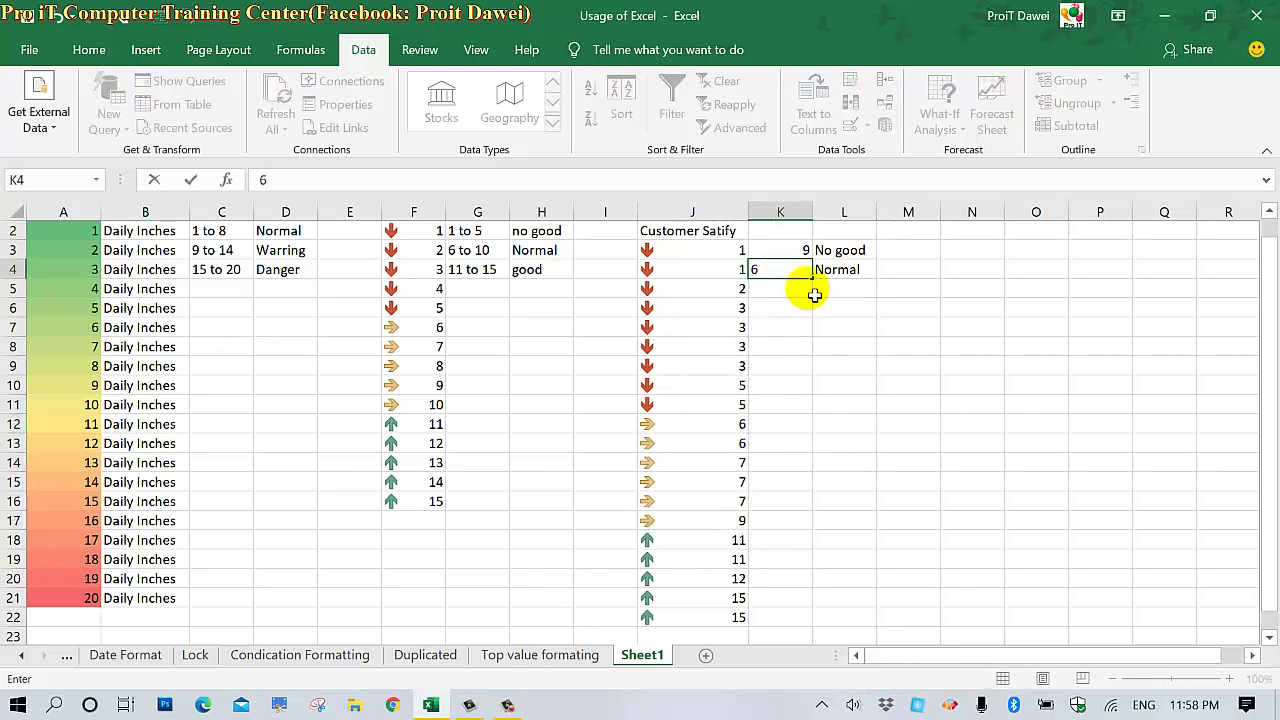
key(Return)
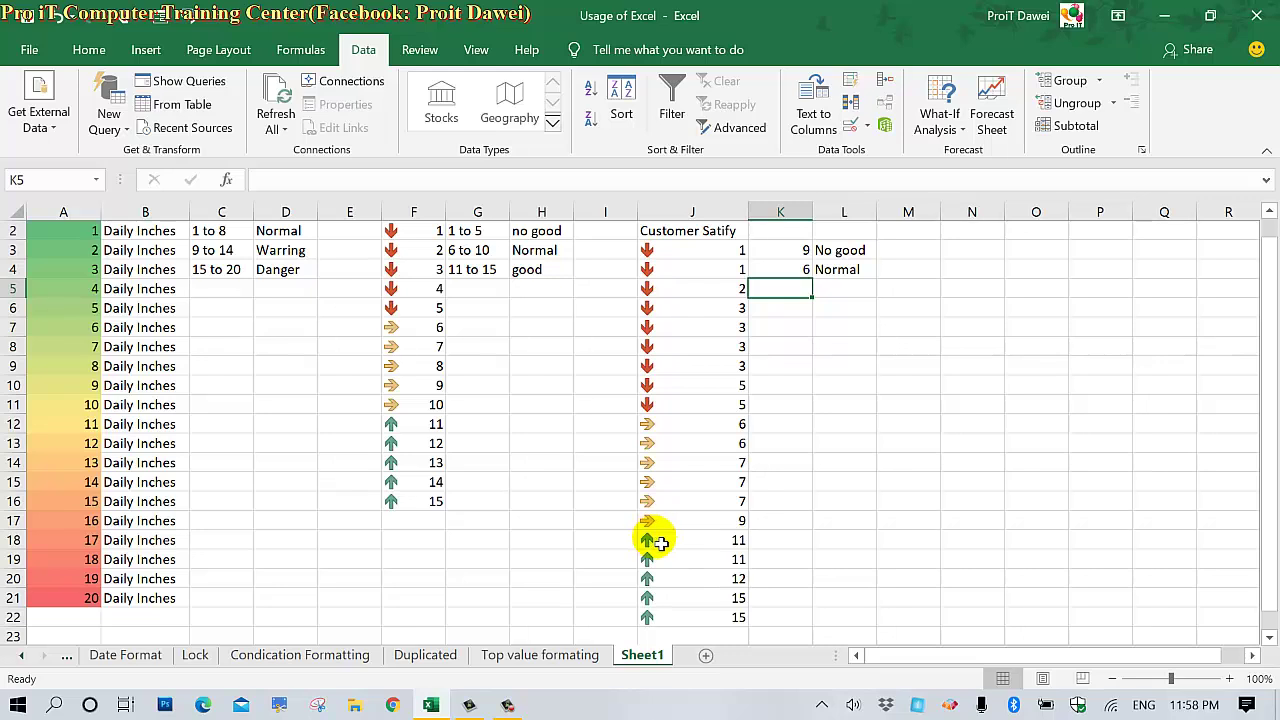
Label L5 'good' and record its count, 5, in K5.
click(860, 299)
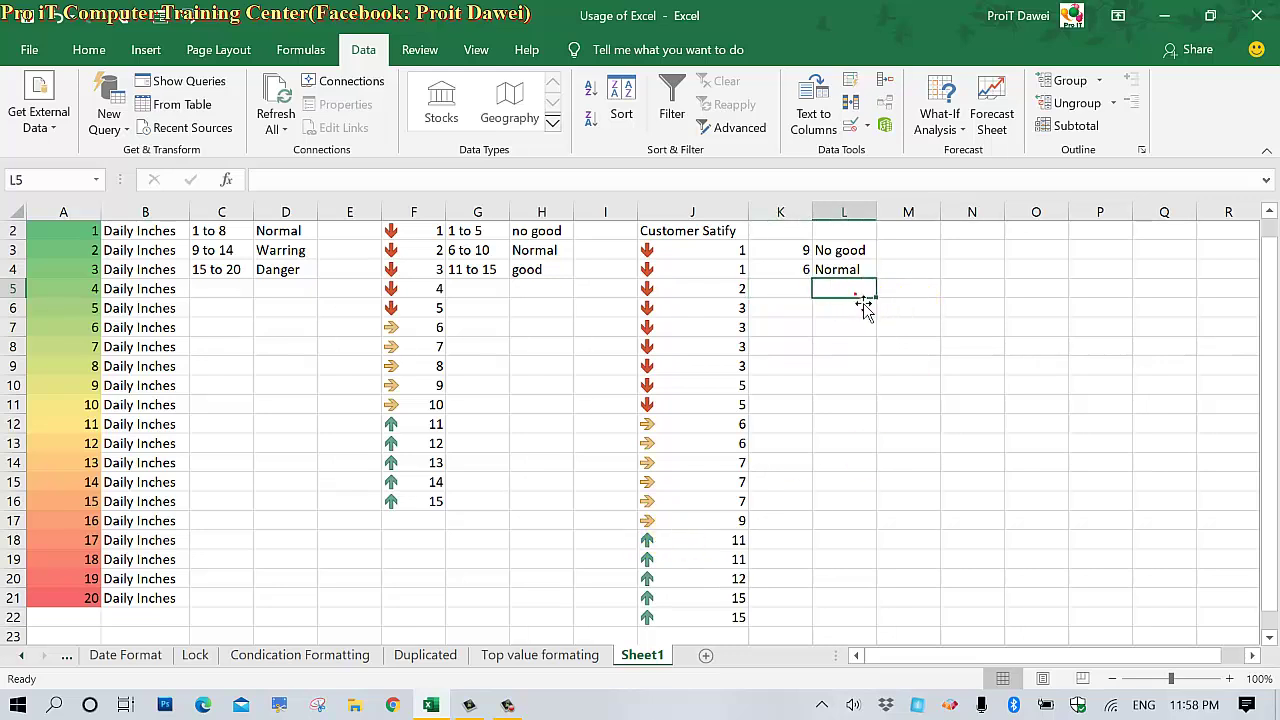
text(G)
key(BackSpace)
key(BackSpace)
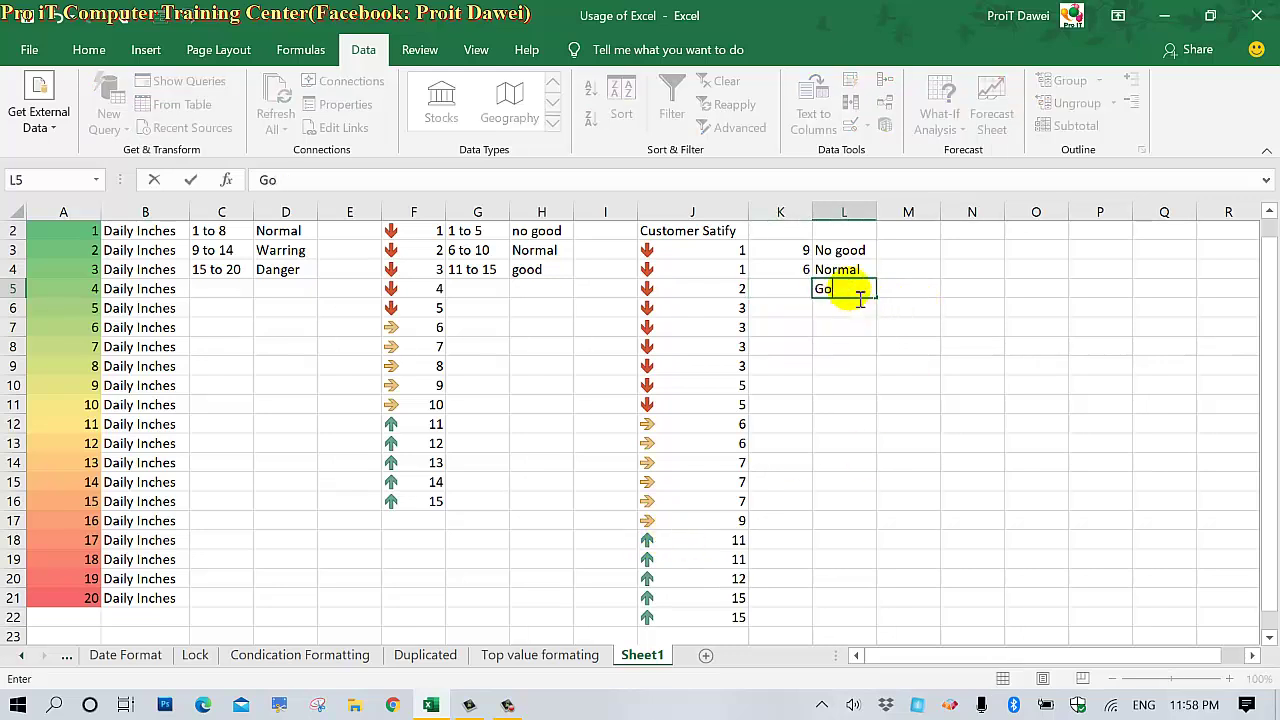
text(good)
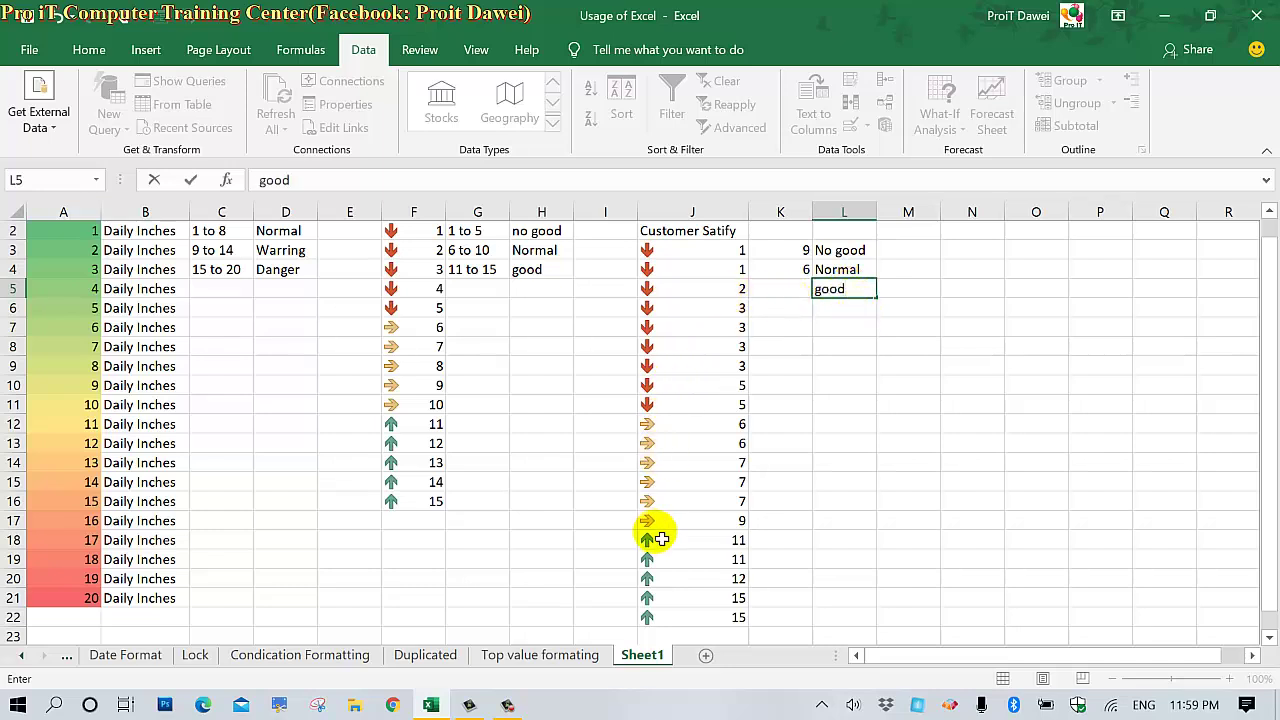
drag(655, 540, 655, 617)
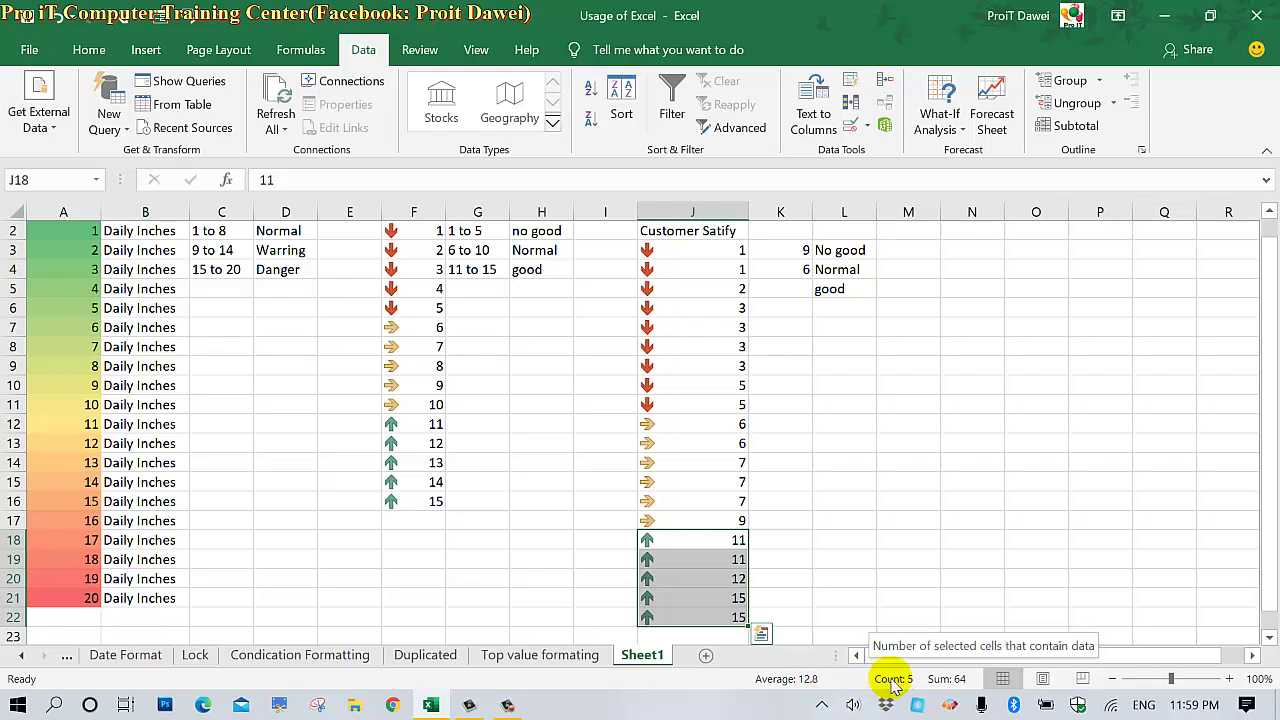
click(787, 293)
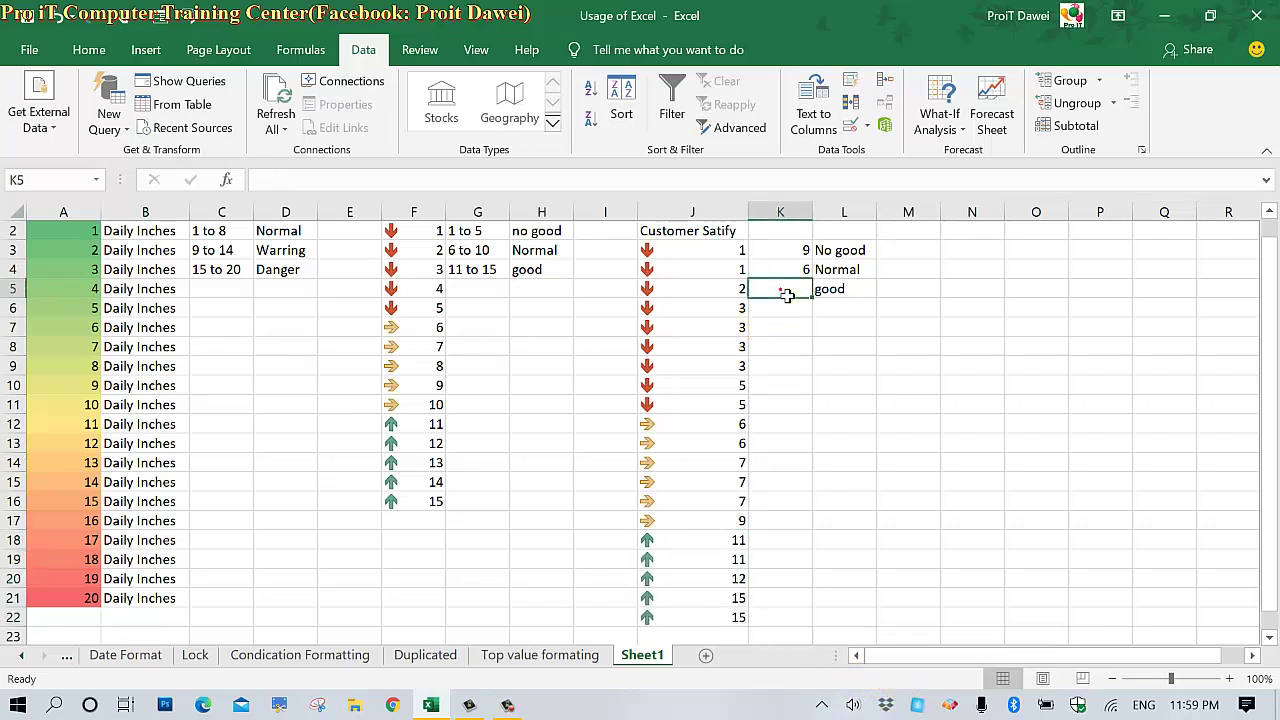
text(5)
click(862, 328)
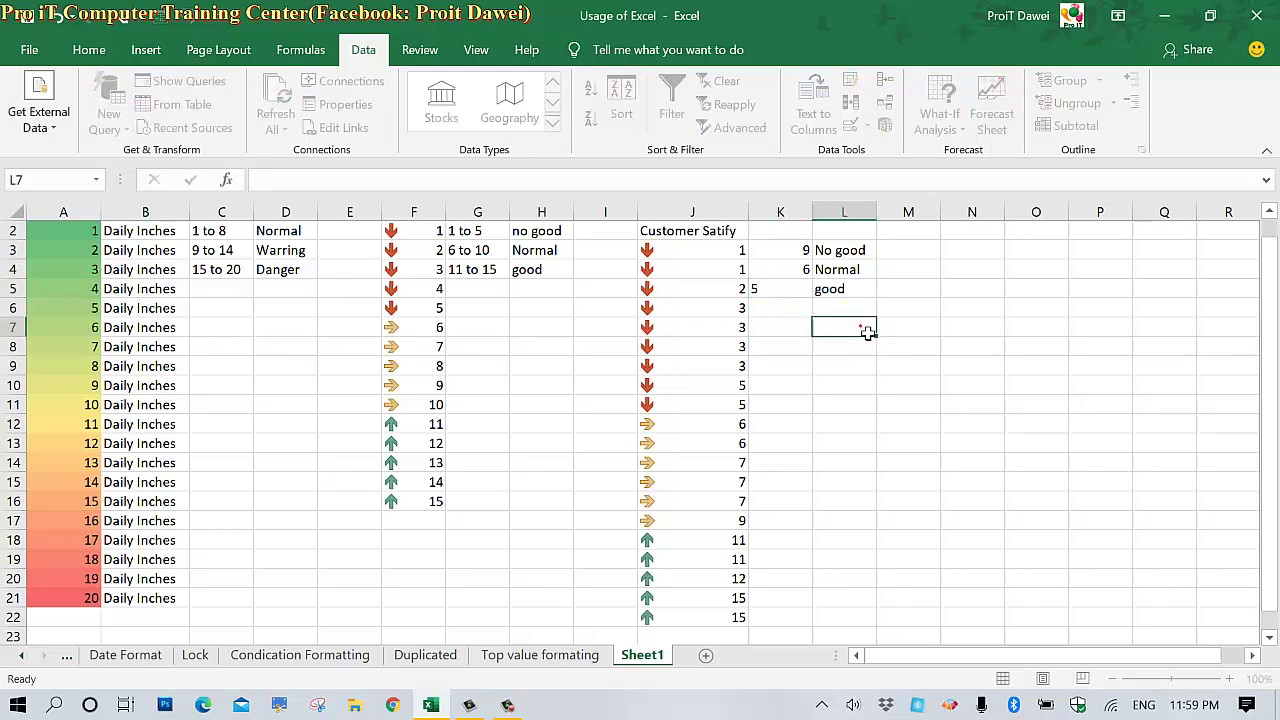
drag(795, 250, 831, 289)
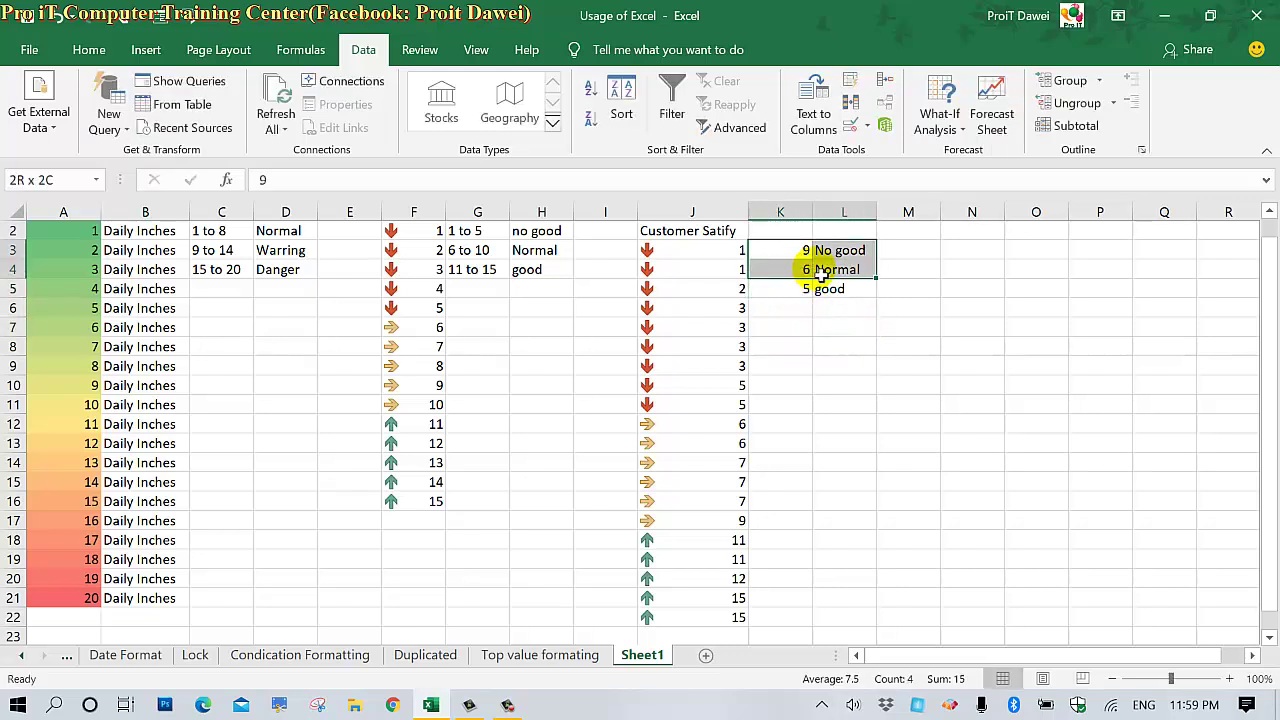
click(840, 328)
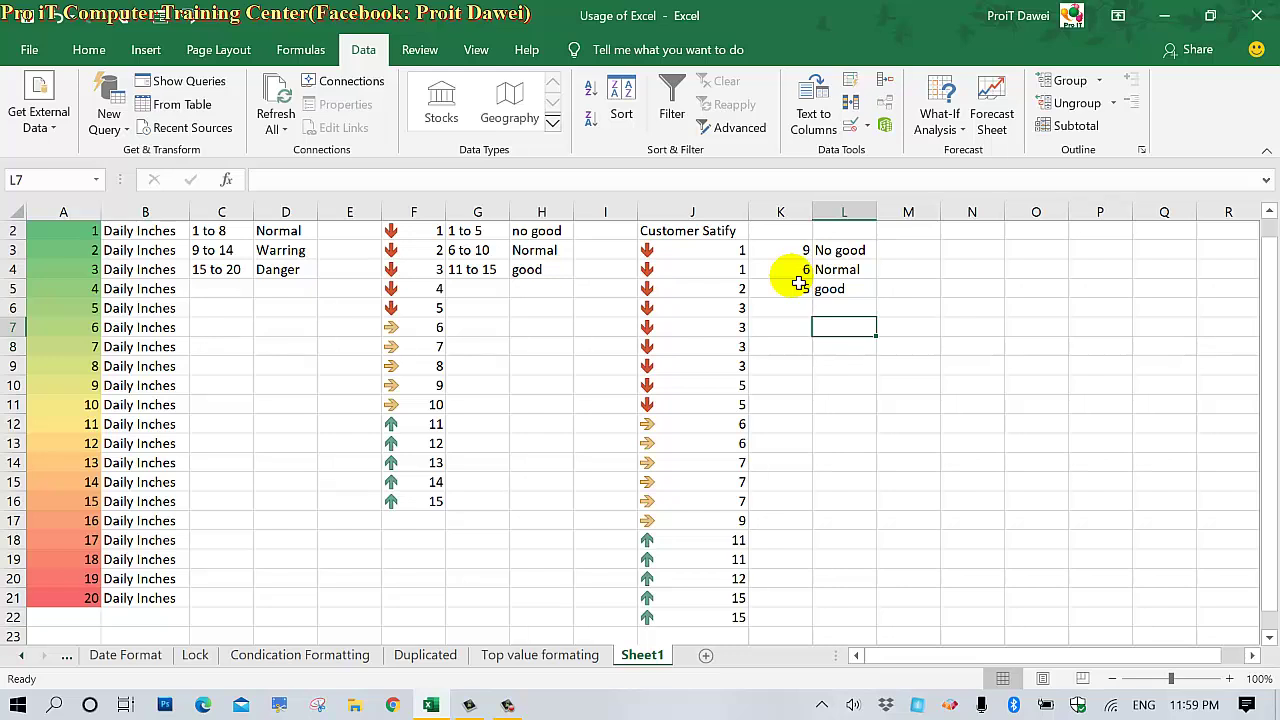
Type the heading 'Qty Customer' in K2 and widen column K to show it.
click(801, 233)
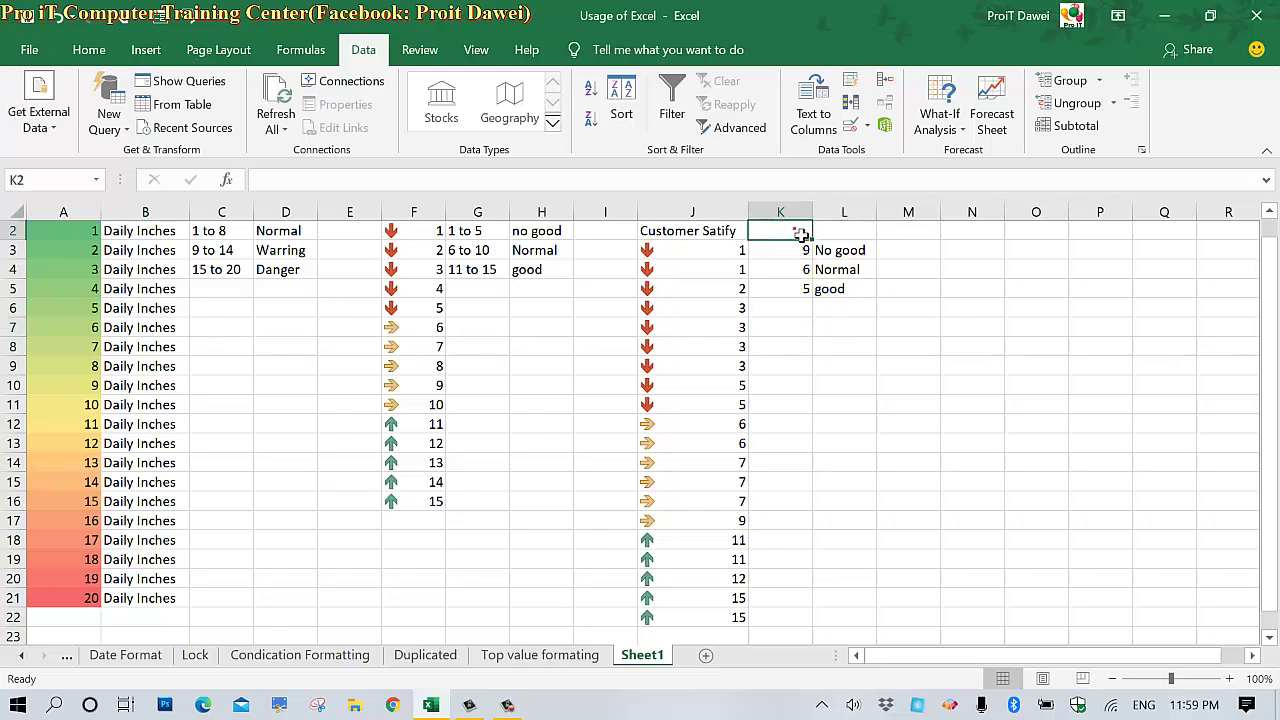
text(Qty Customer)
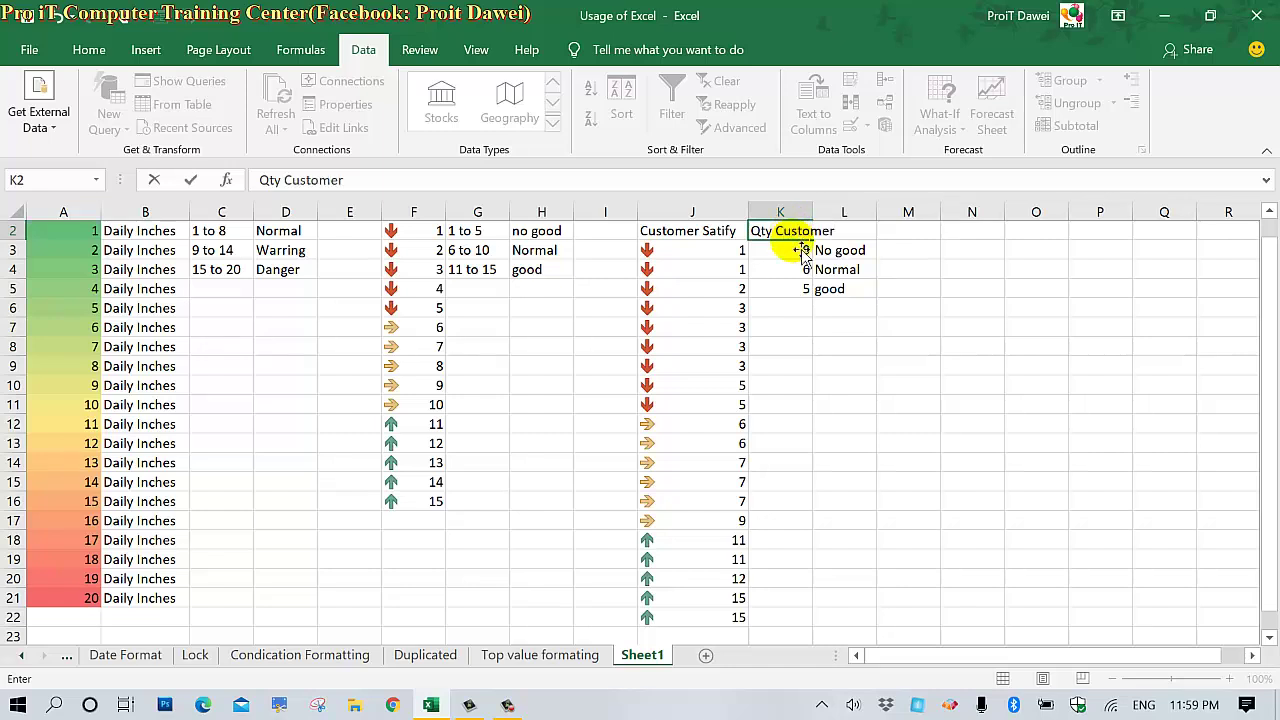
click(826, 366)
drag(812, 213, 841, 218)
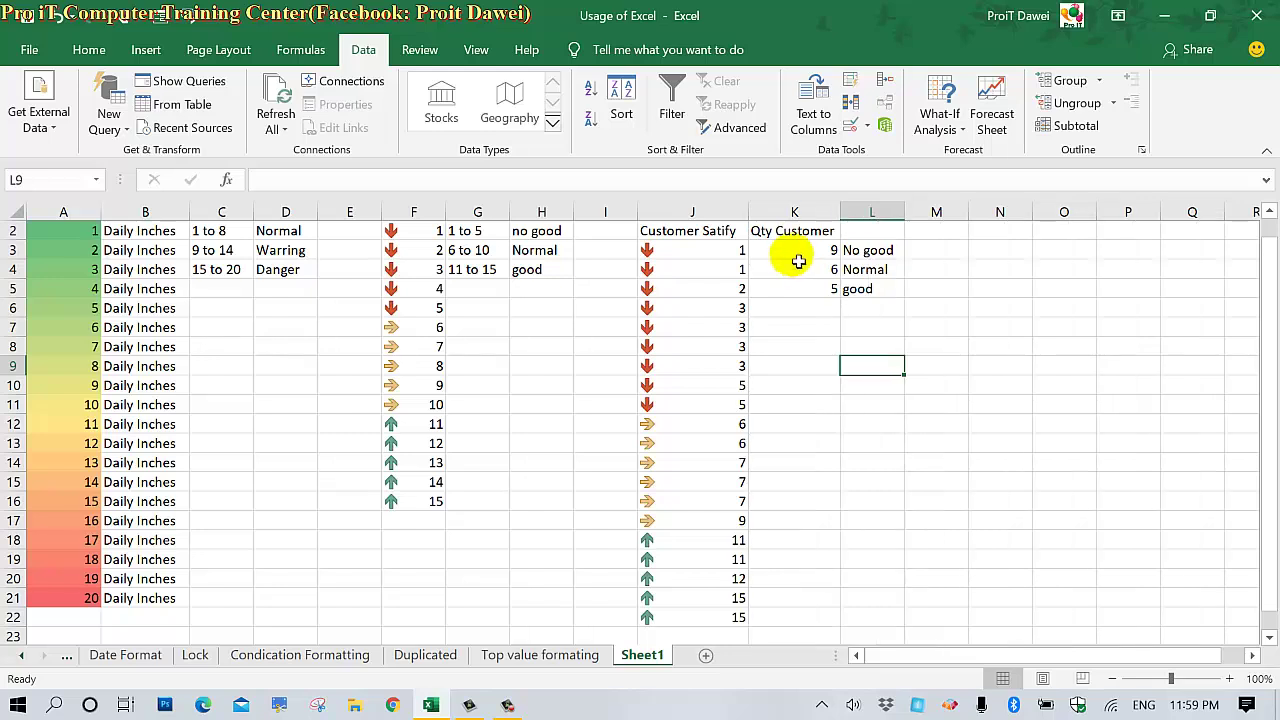
click(795, 234)
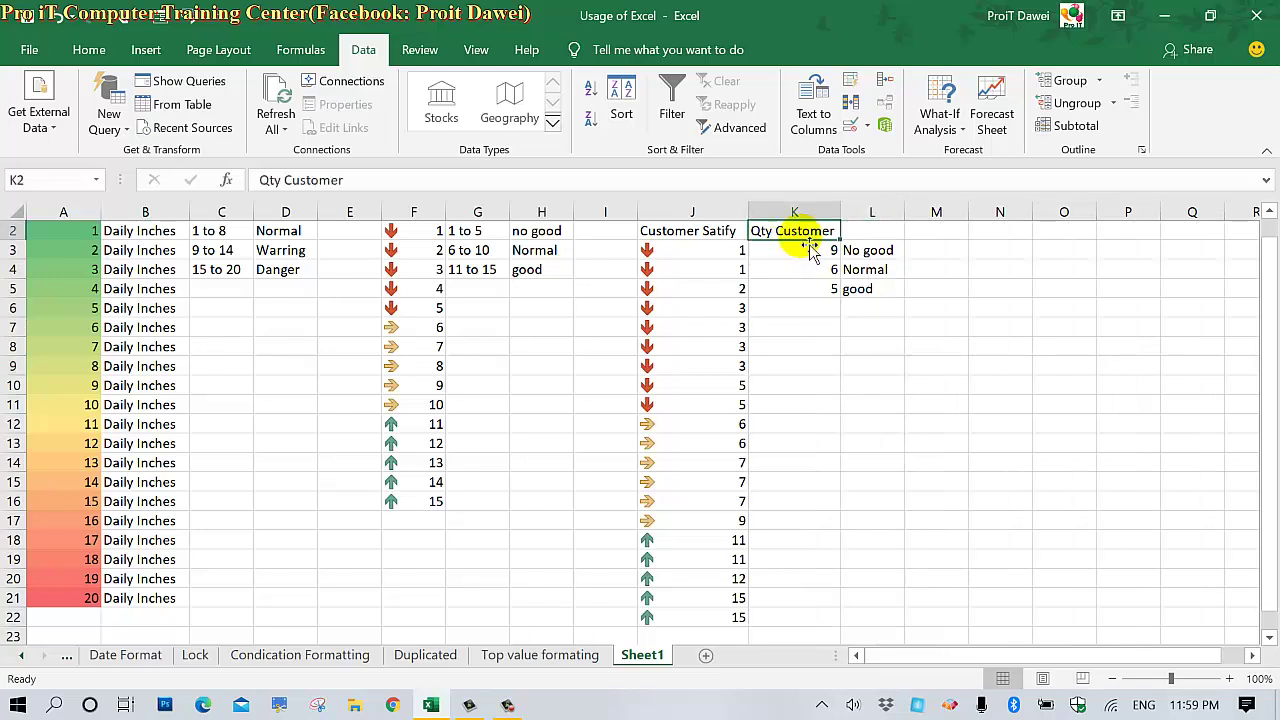
click(680, 238)
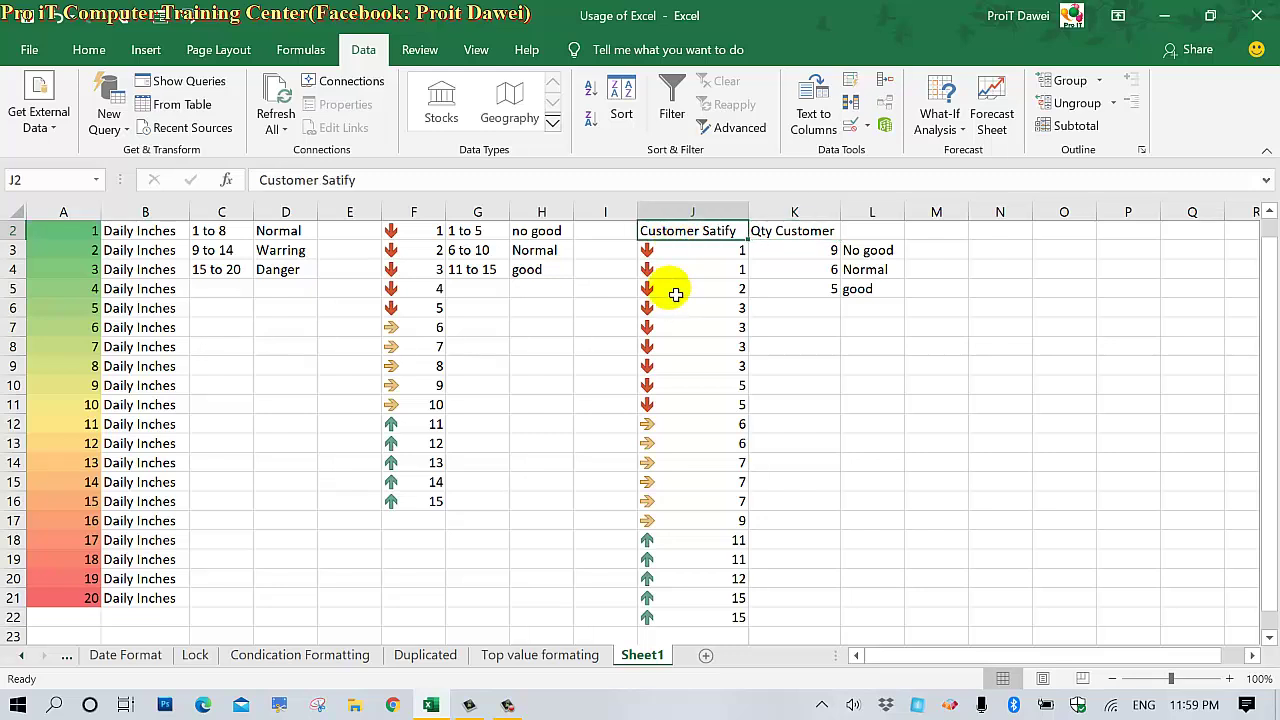